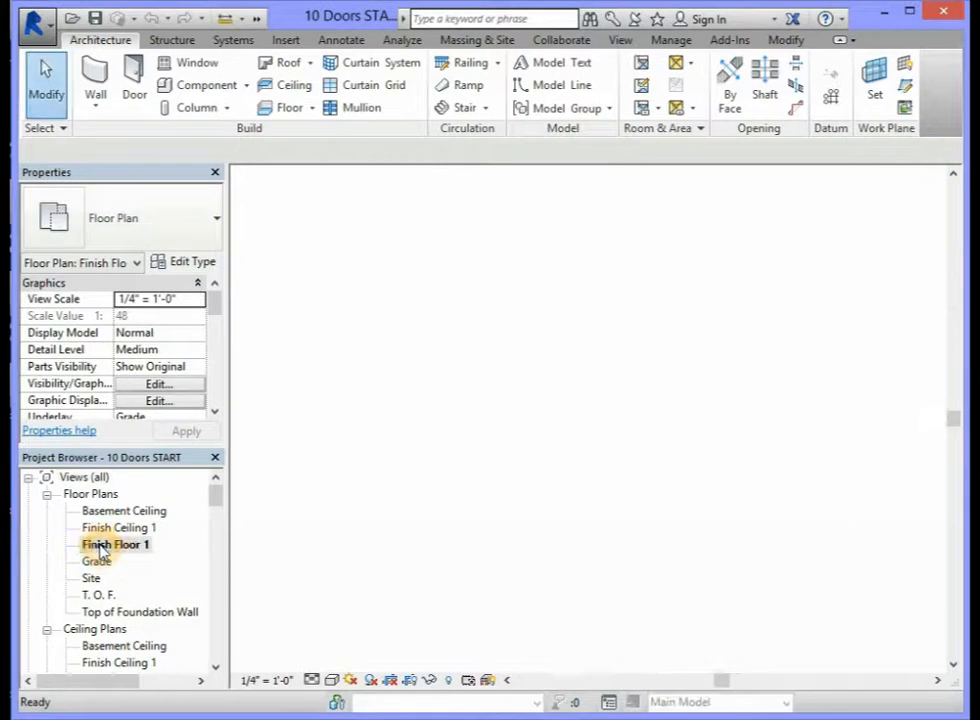
- Start the Door tool with the Exterior Door with Optional Storm Door type 3-0 x 6-8 x 5.75 x 2 Half-Lite
scroll(596, 392, up, 5)
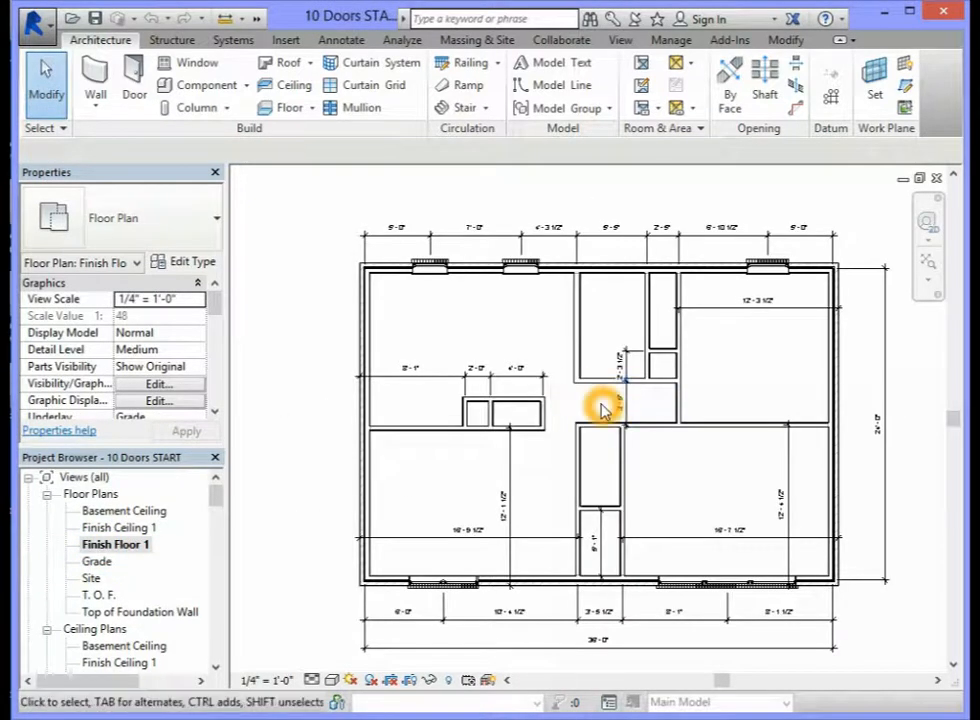
scroll(606, 409, up, 1)
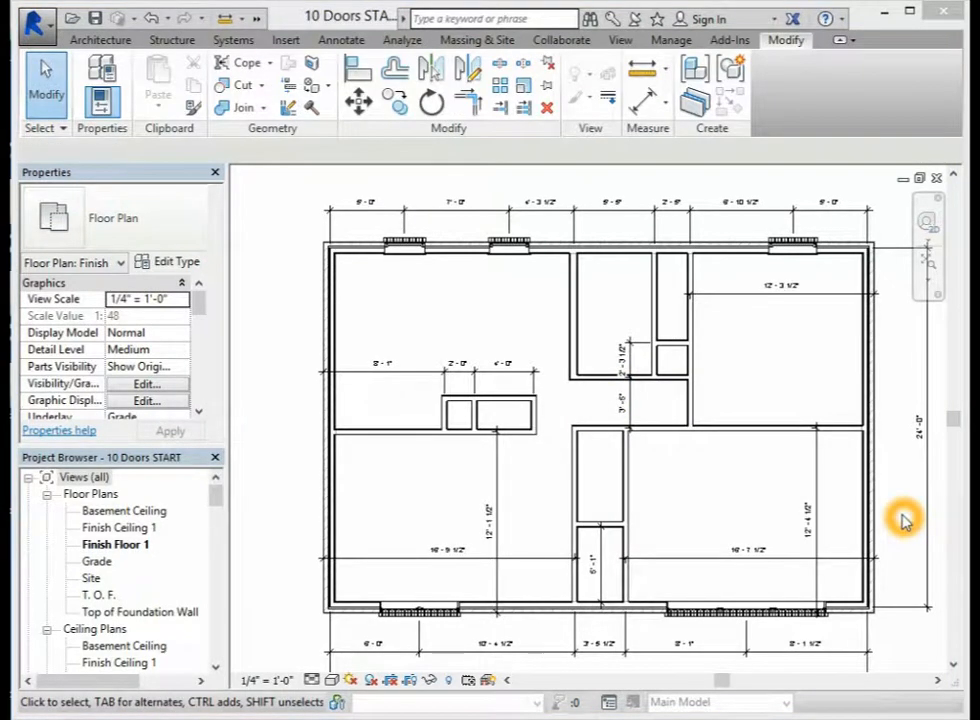
click(101, 42)
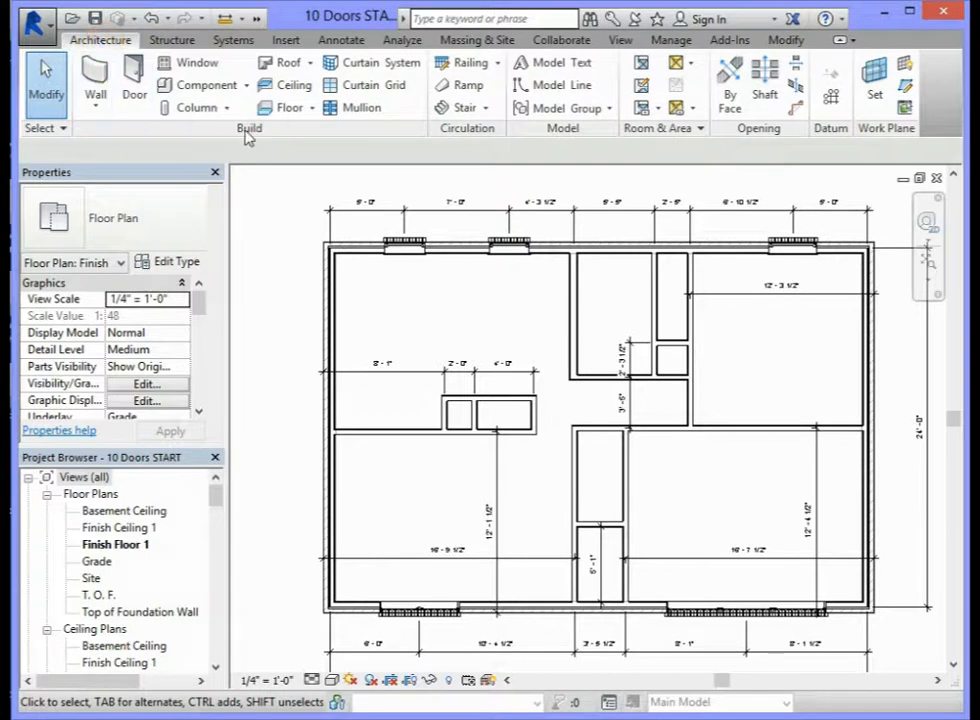
click(136, 87)
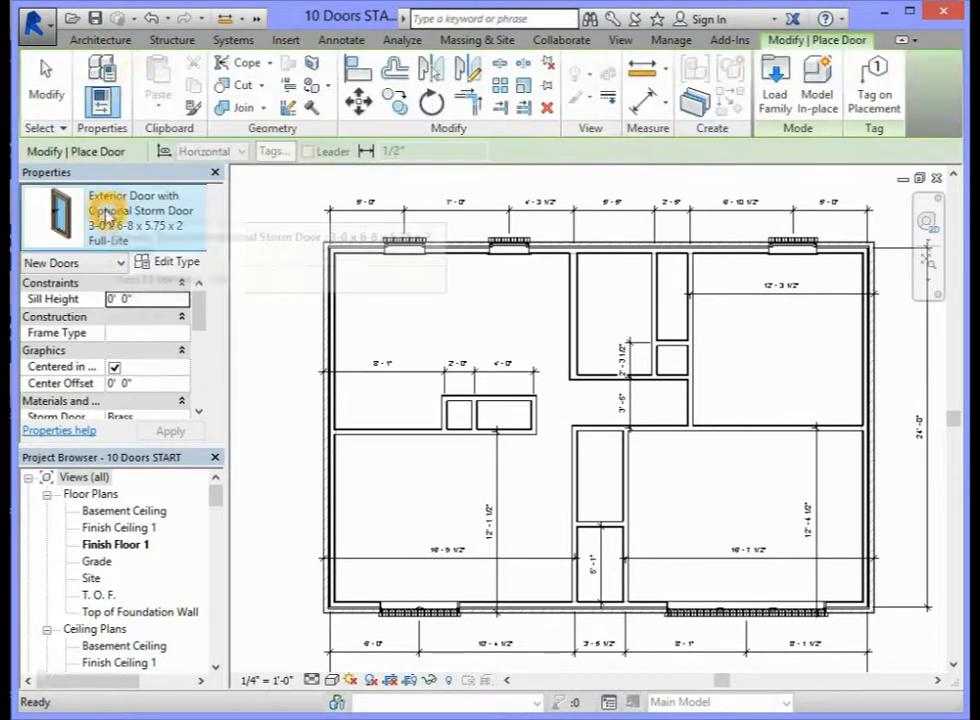
click(201, 221)
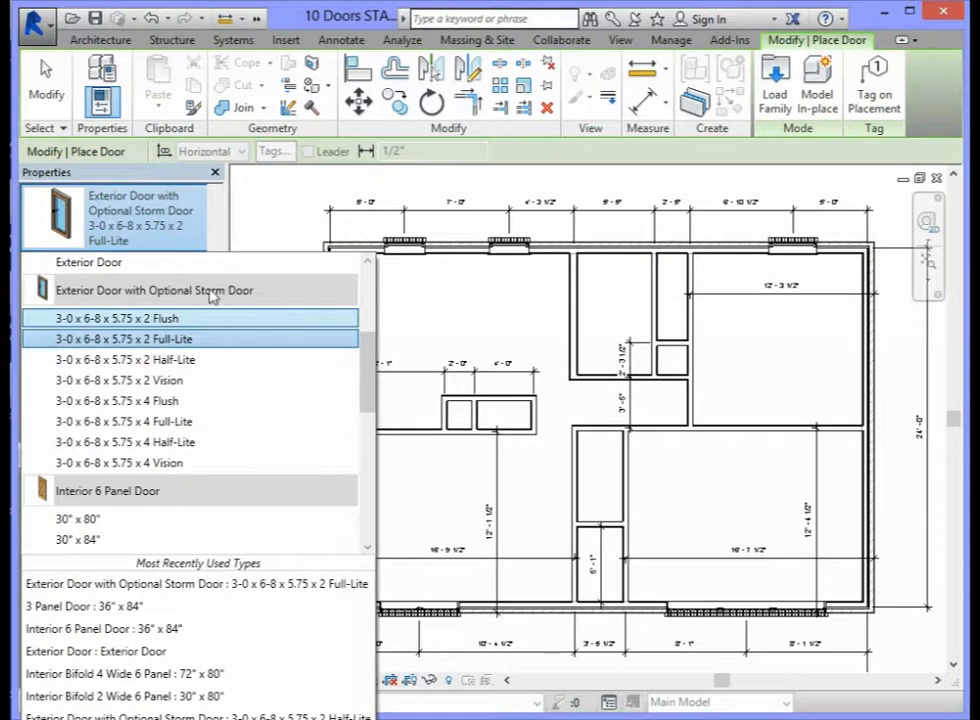
click(168, 292)
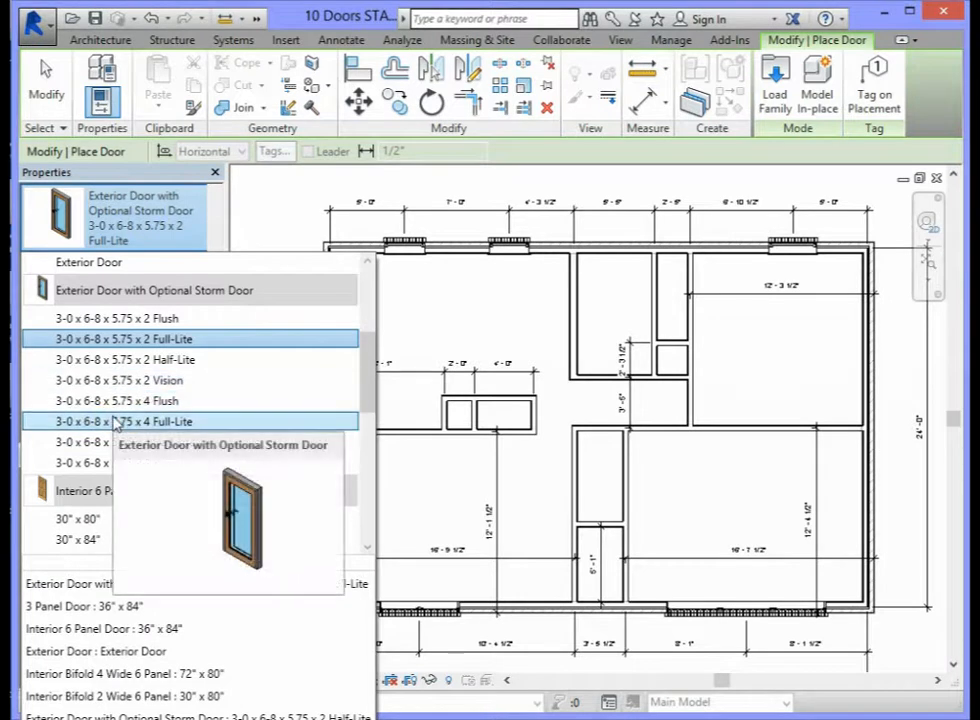
click(111, 360)
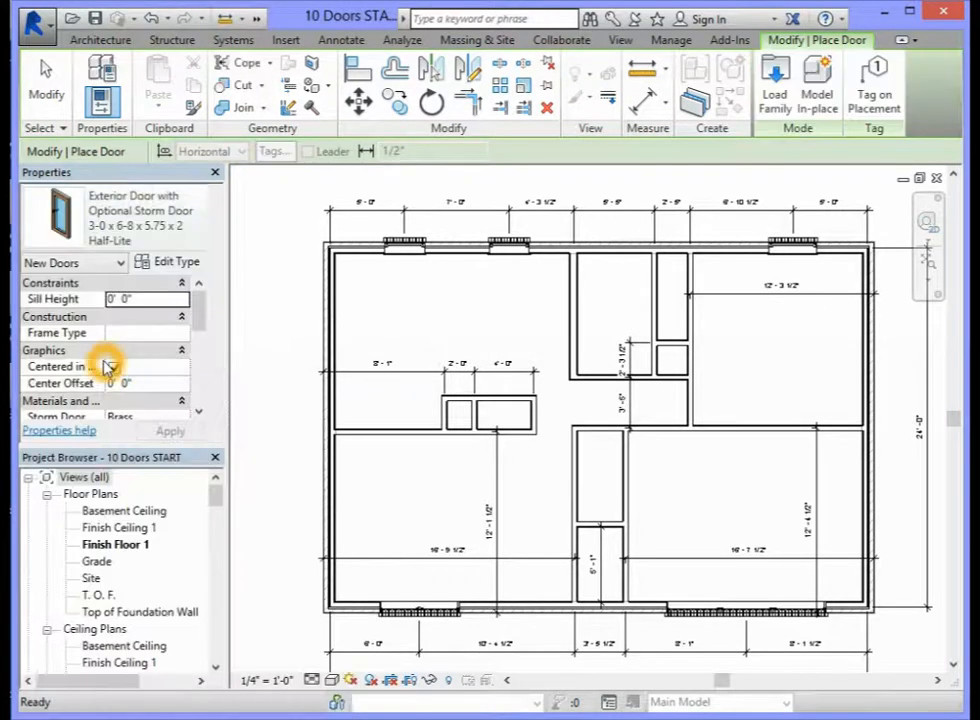
click(113, 367)
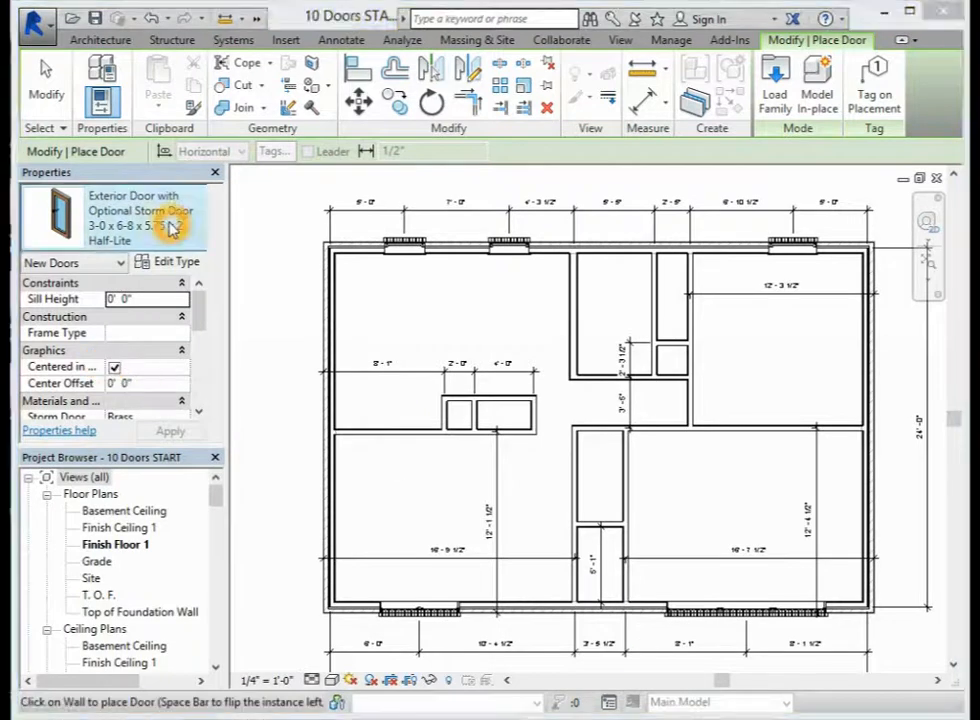
click(171, 225)
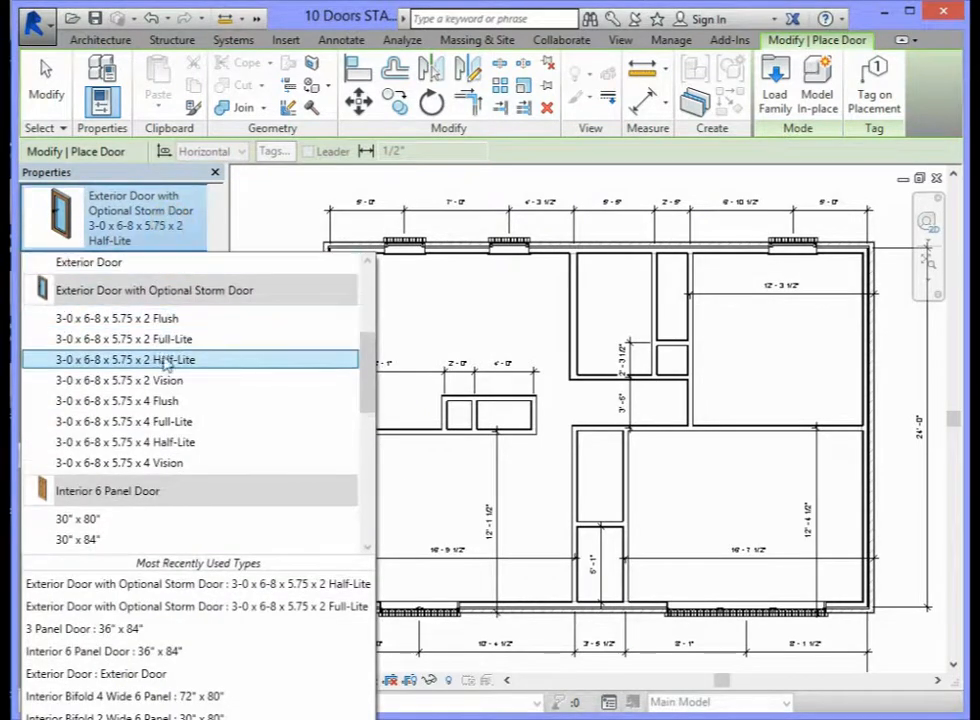
mouse_move(166, 369)
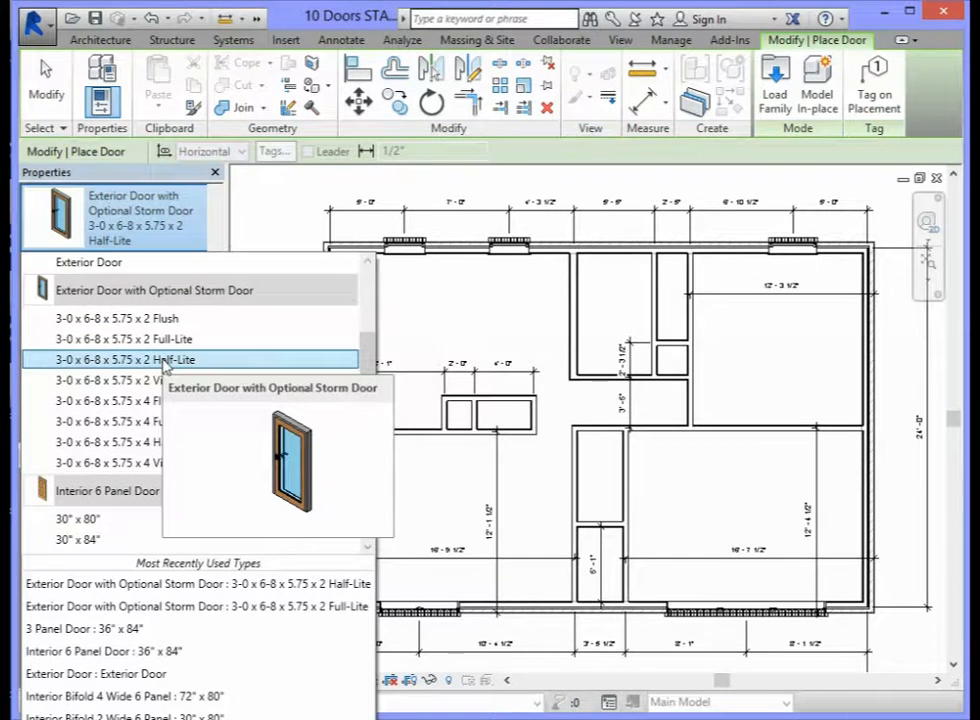
click(166, 360)
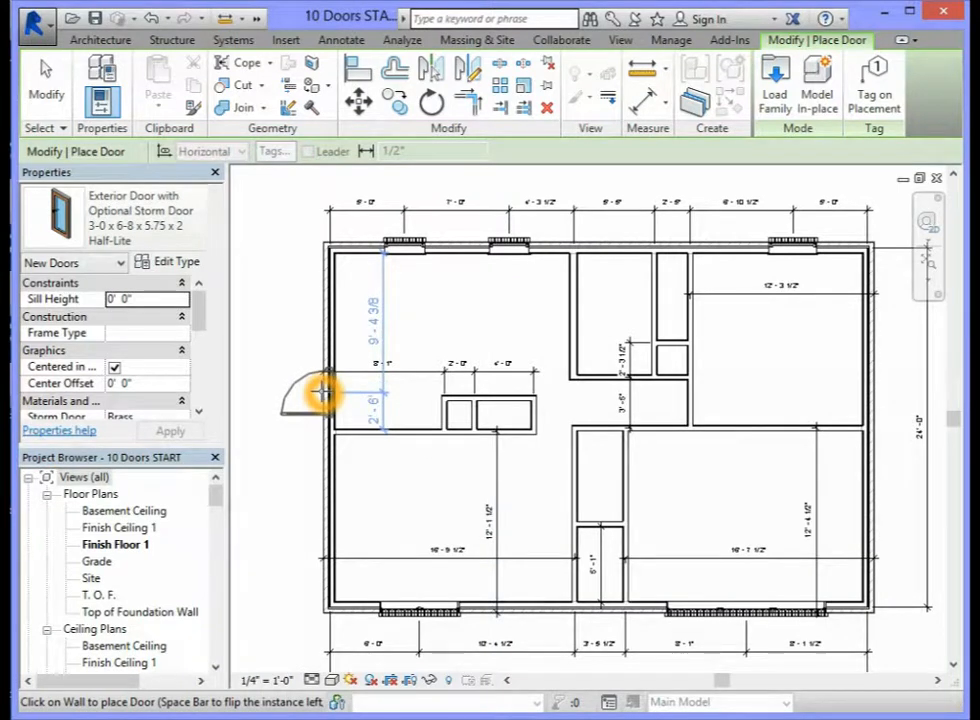
- Place the door in the plan's west exterior wall, about 4'-6" above the horizontal interior wall and swinging inward
scroll(240, 365, up, 2)
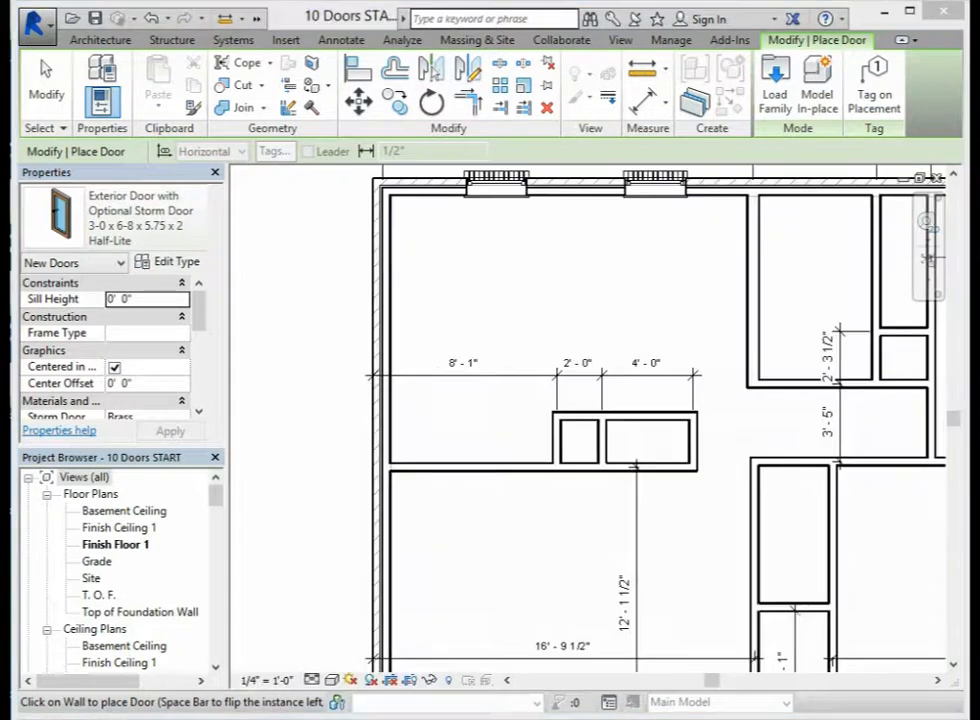
click(386, 380)
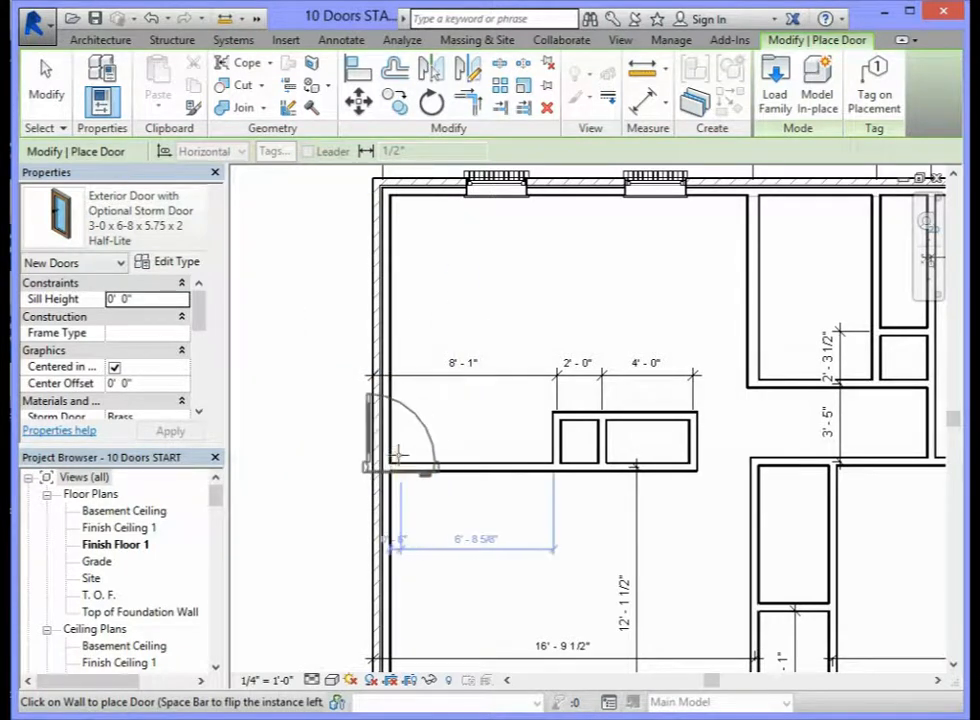
click(393, 363)
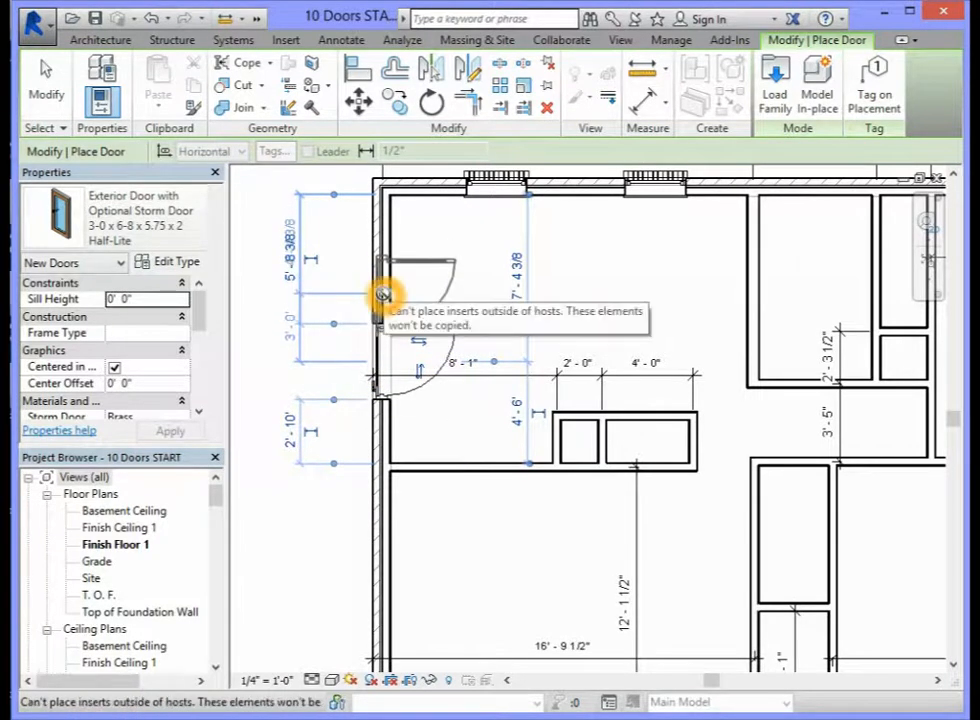
click(48, 92)
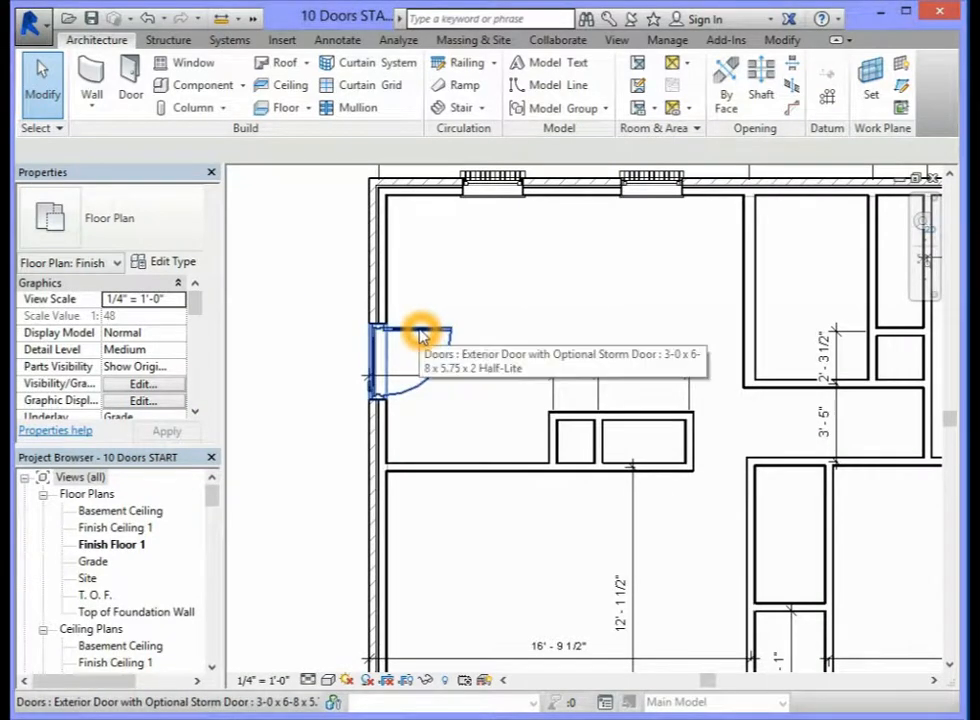
- Flip the hand of the placed exterior door to the opposite hinge side and back again
click(419, 336)
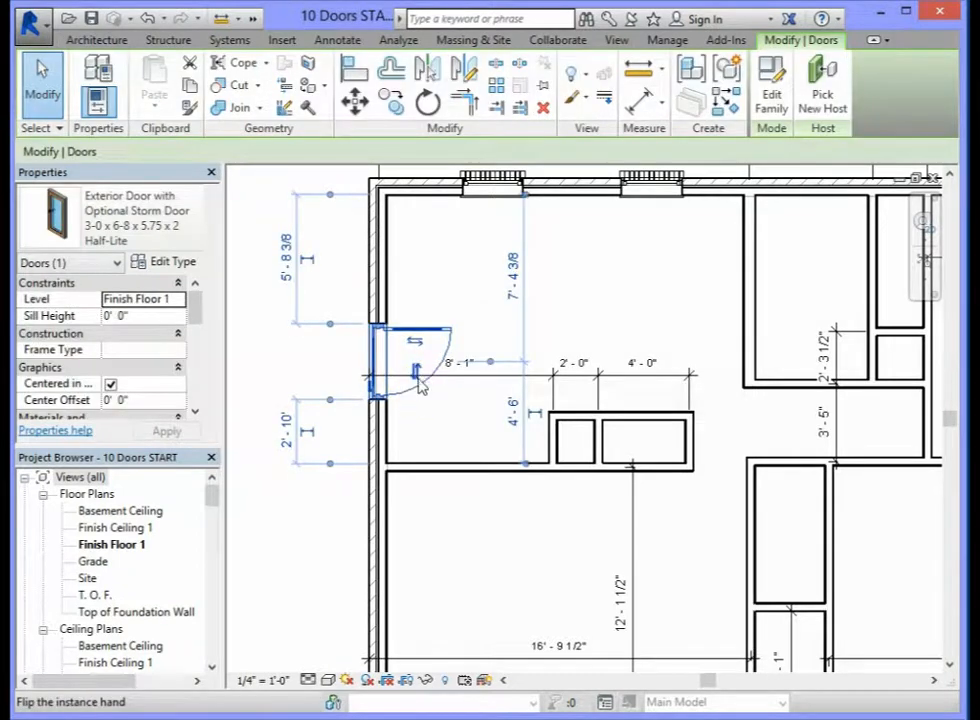
click(417, 373)
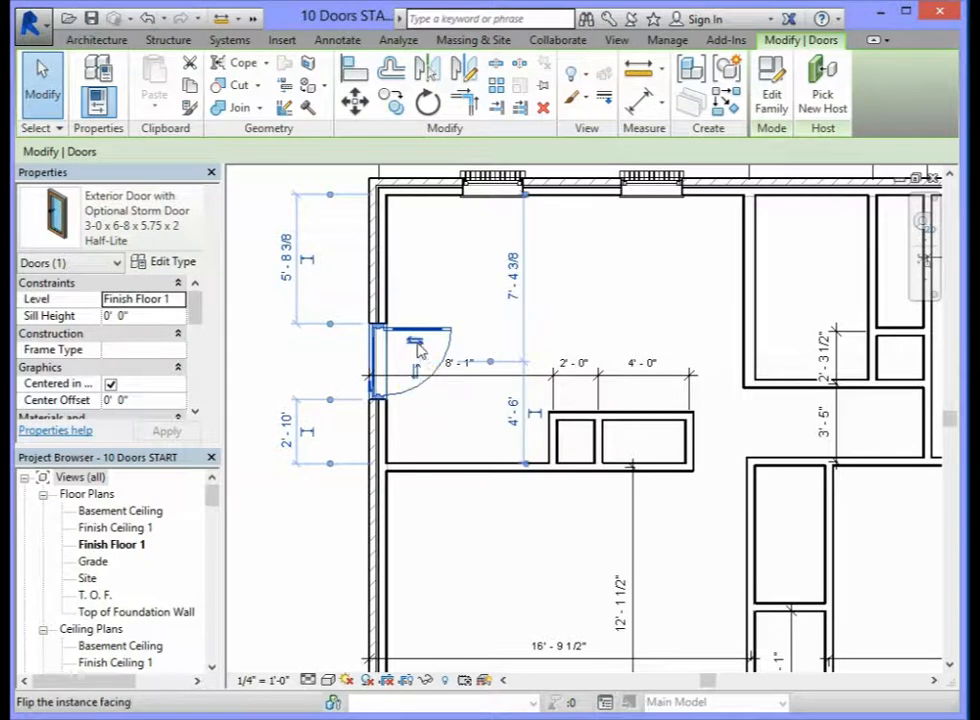
click(417, 373)
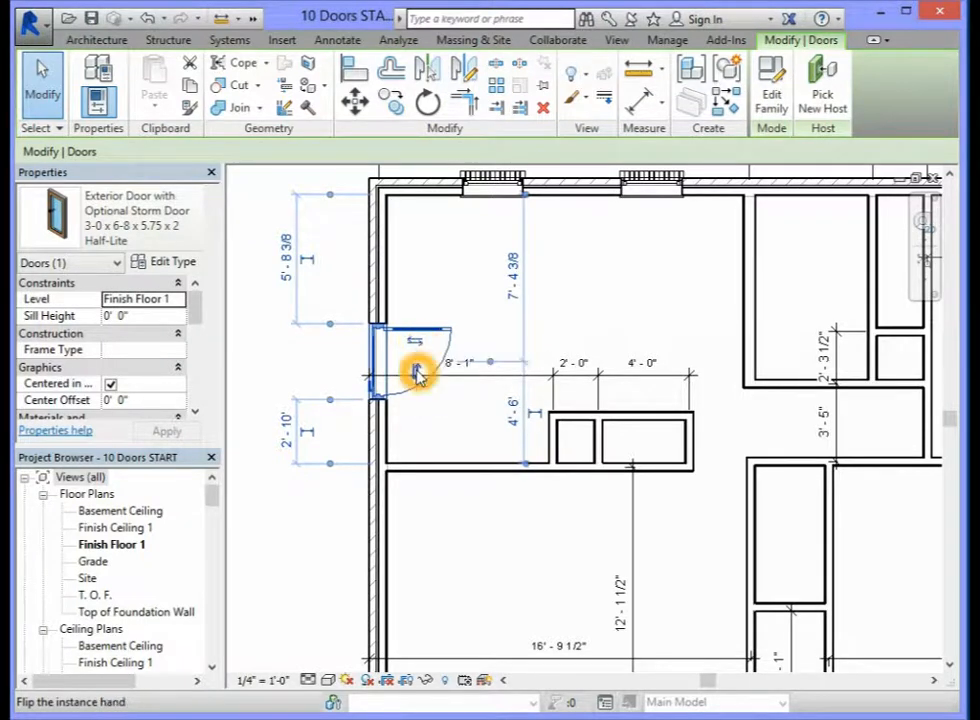
click(418, 344)
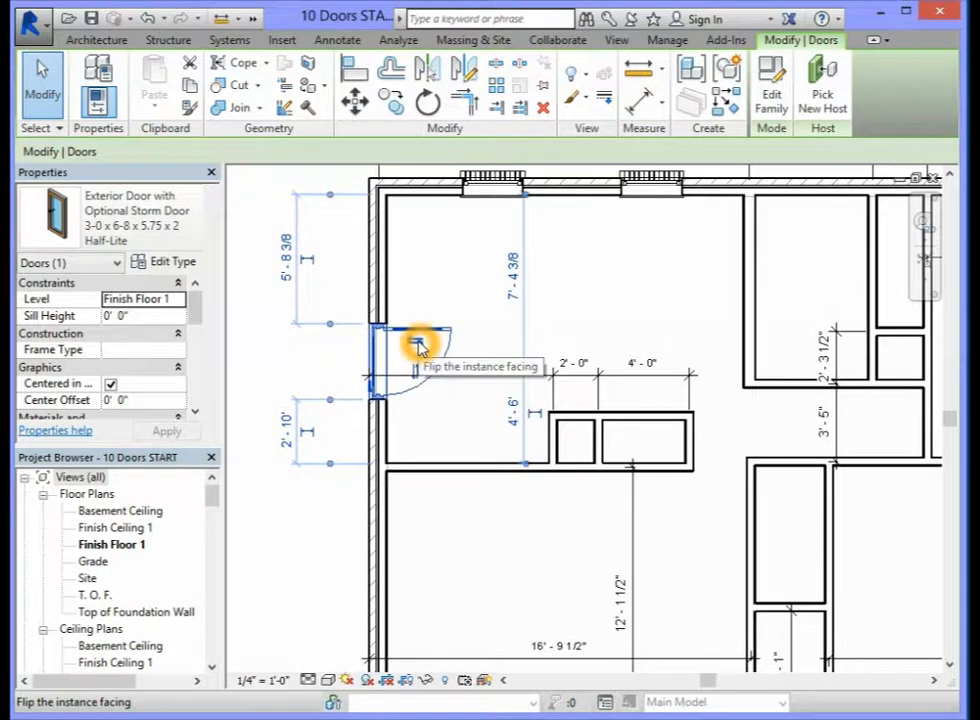
click(417, 373)
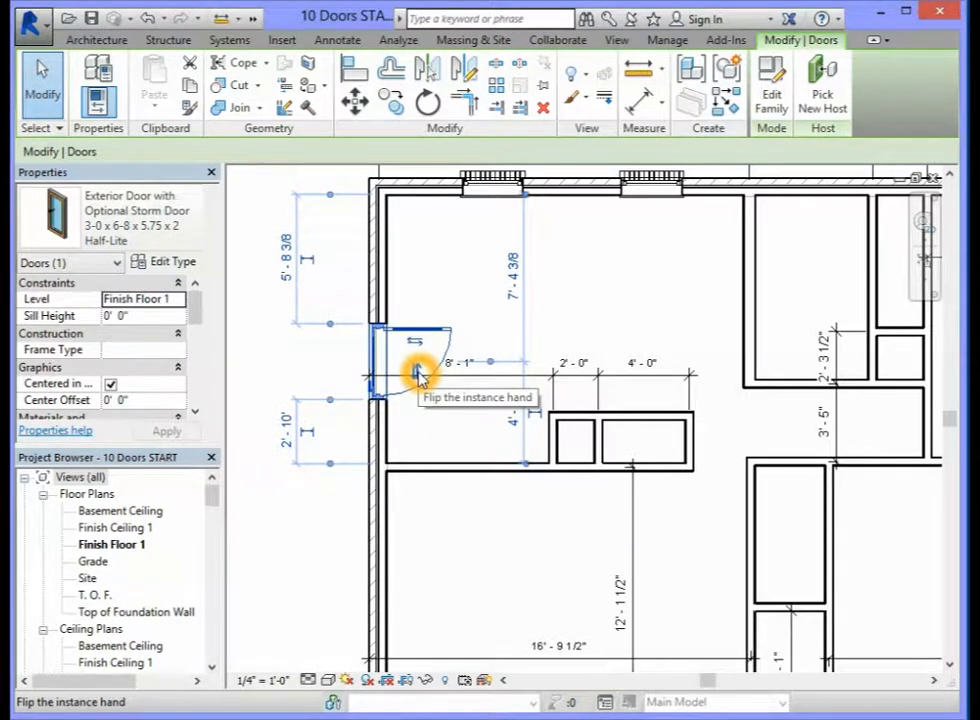
click(417, 373)
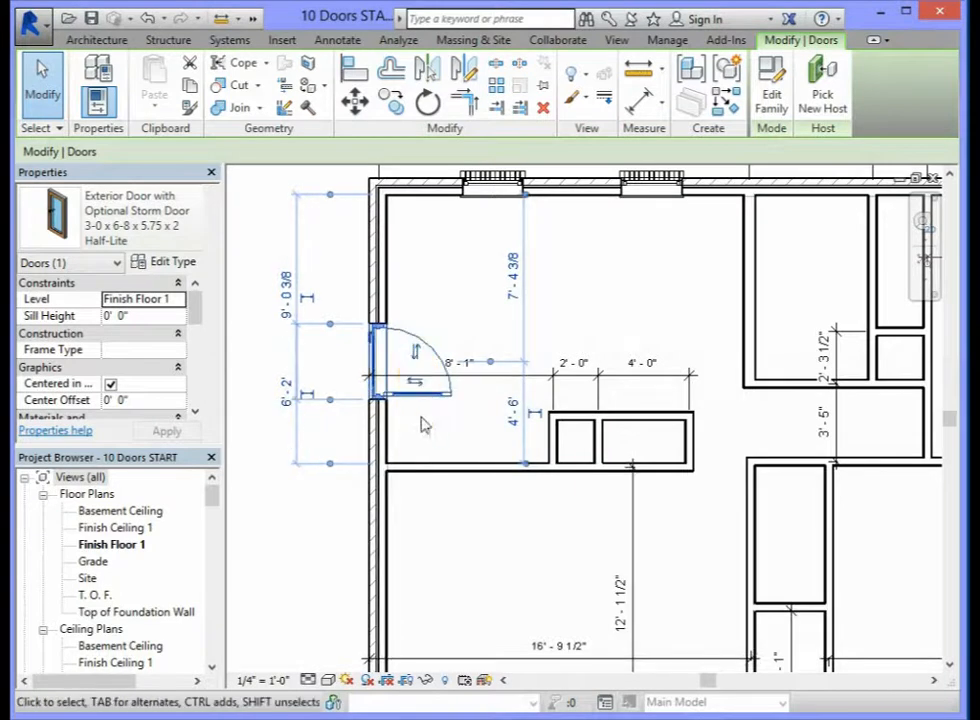
click(418, 356)
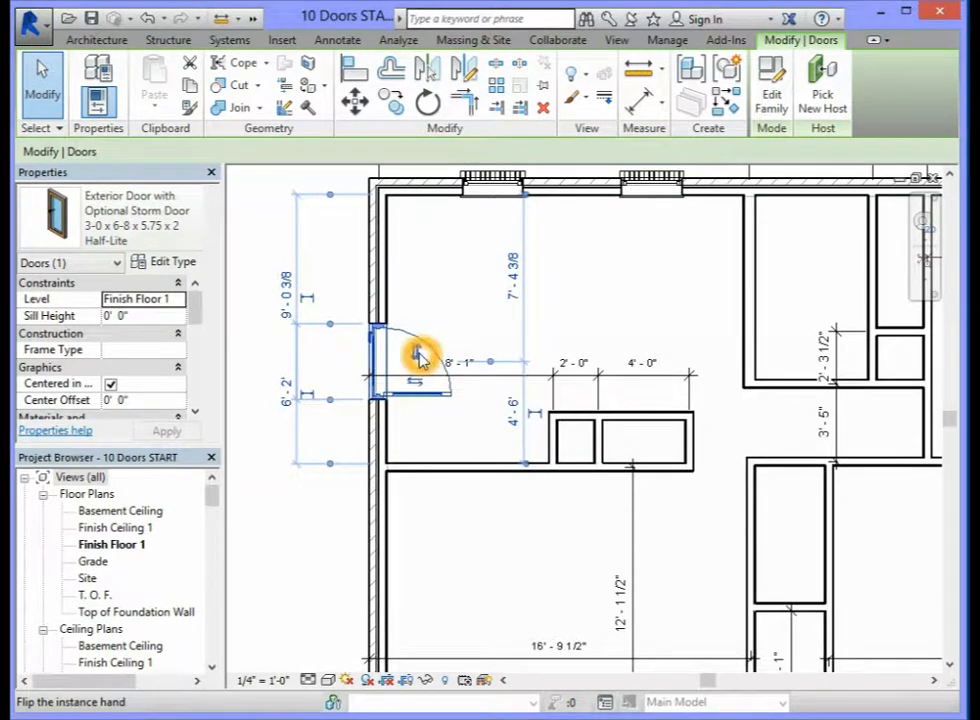
click(417, 357)
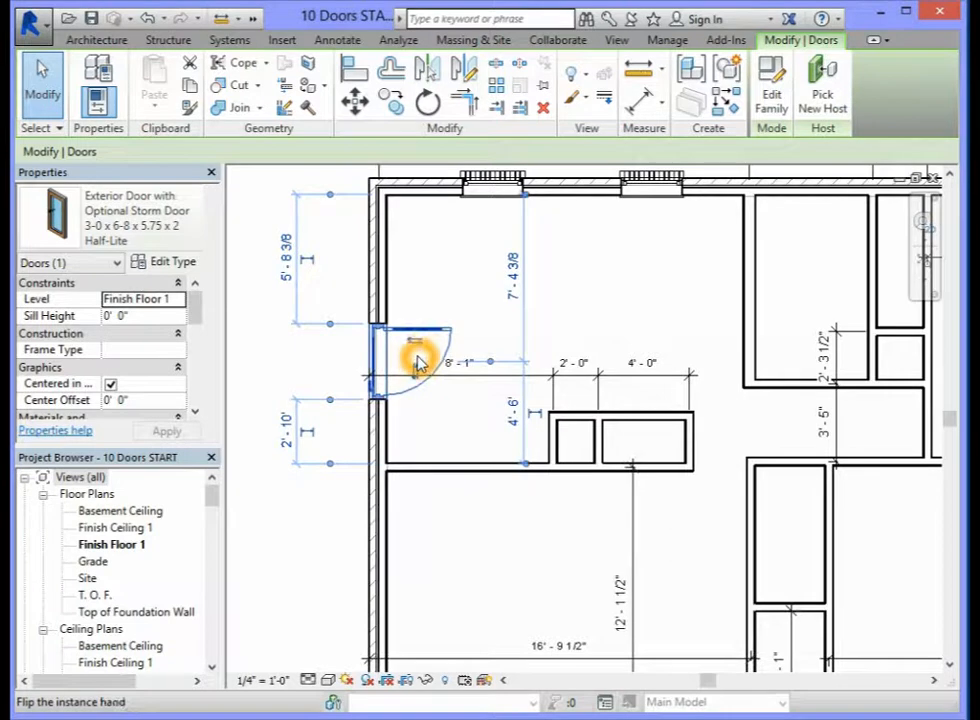
- Try the exterior door's facing outward and inward with the hinge side flipped, and restore its original inward swing and hand
click(416, 373)
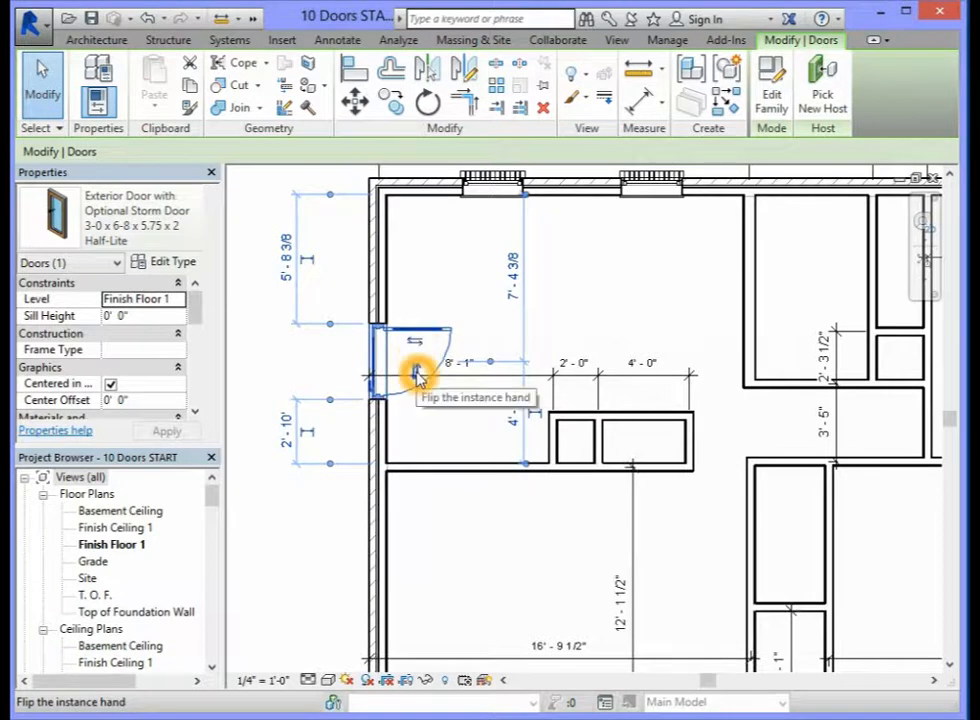
click(416, 372)
click(417, 370)
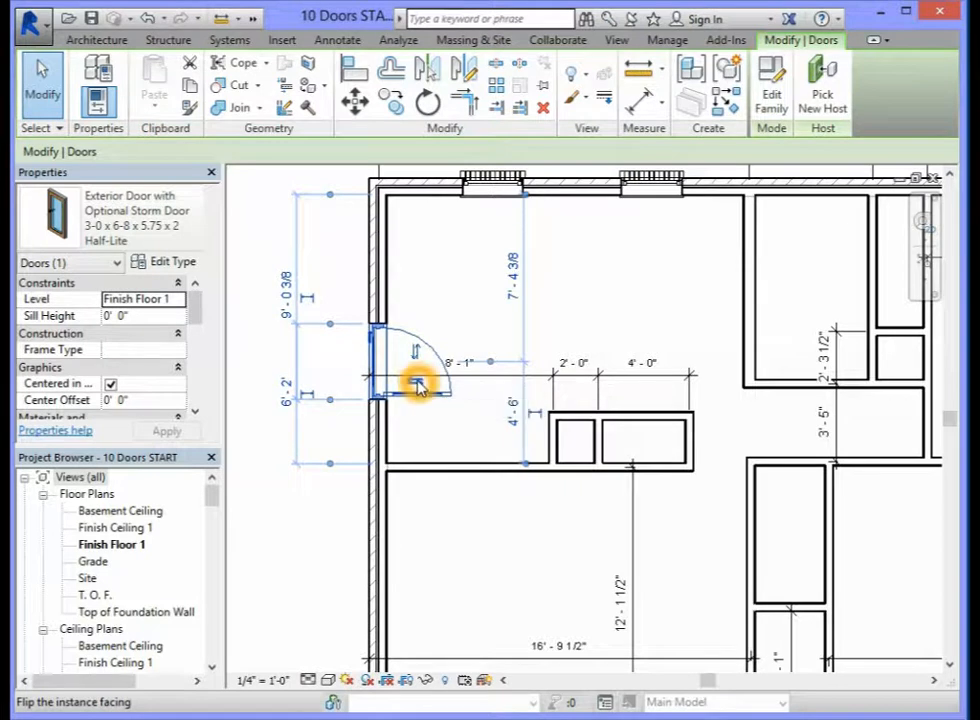
click(417, 386)
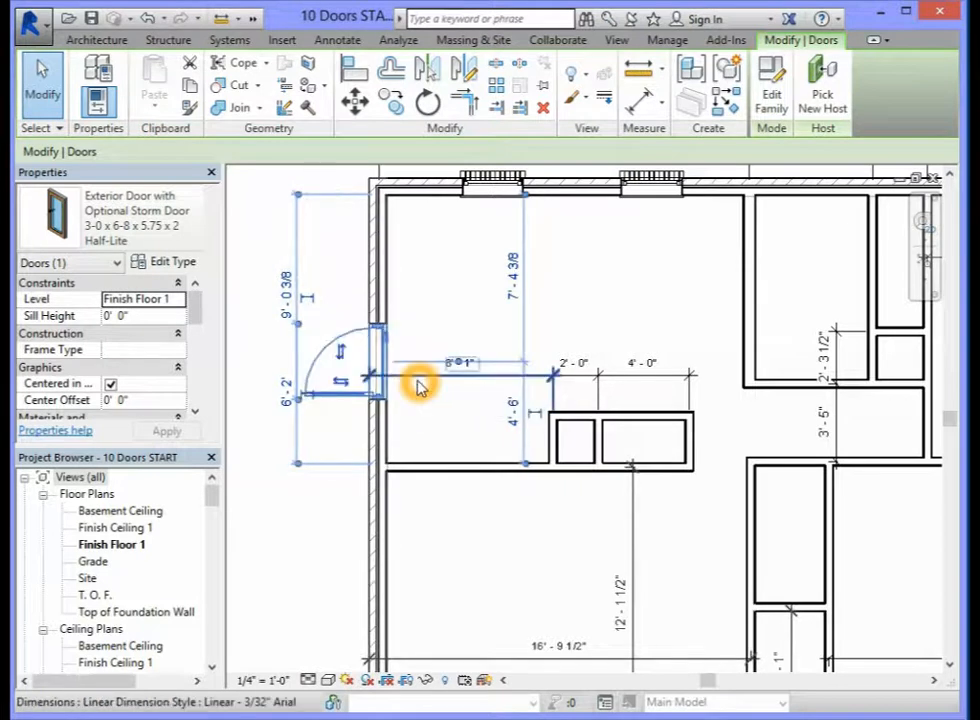
click(342, 383)
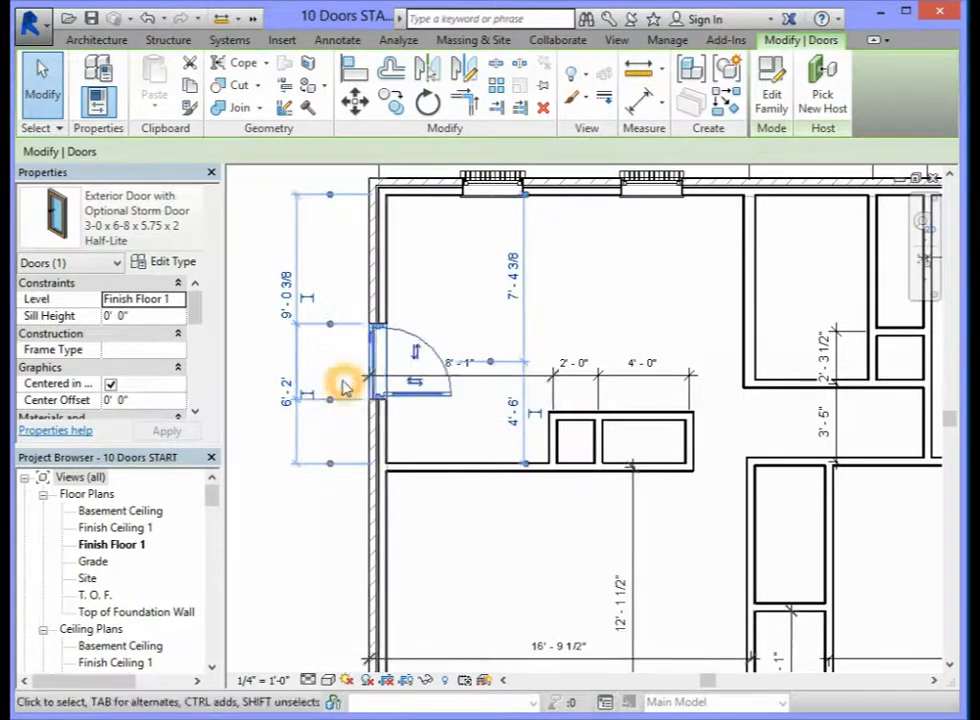
click(417, 386)
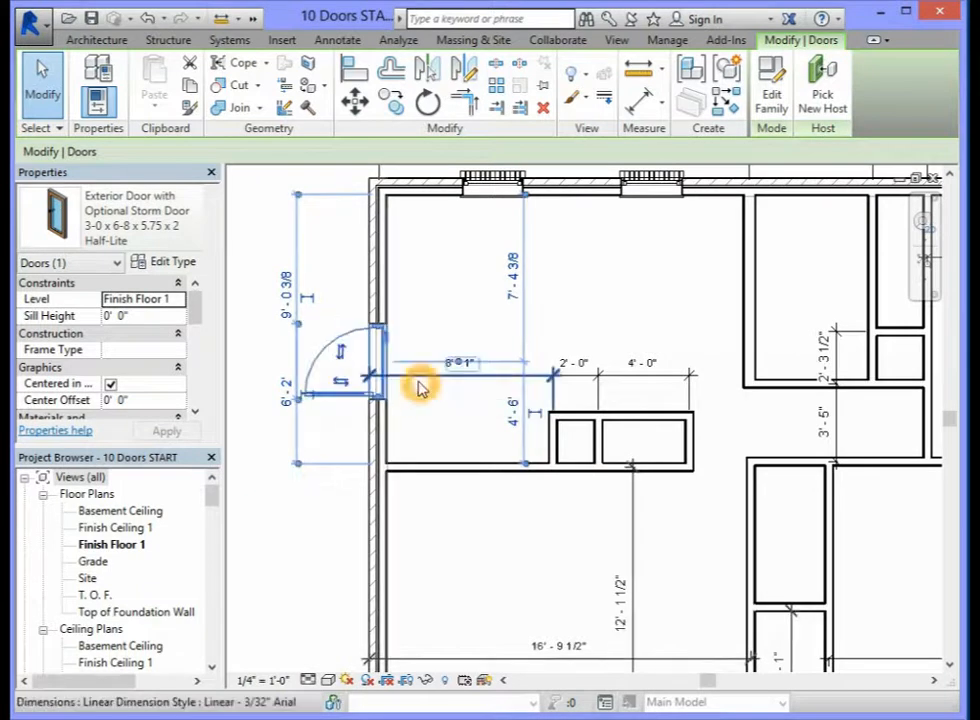
click(340, 384)
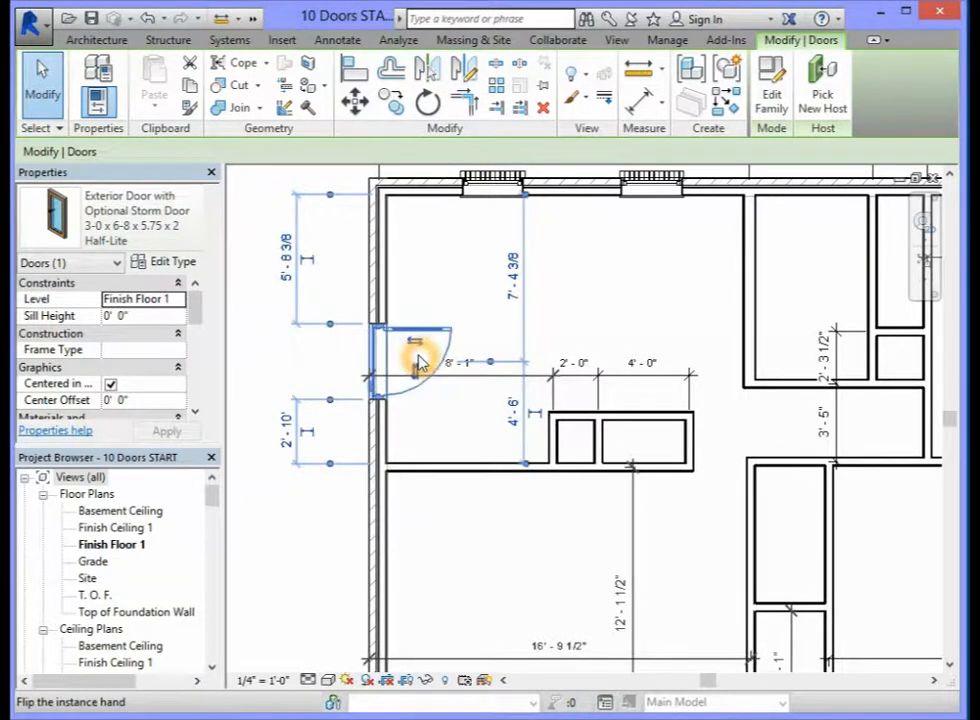
click(416, 354)
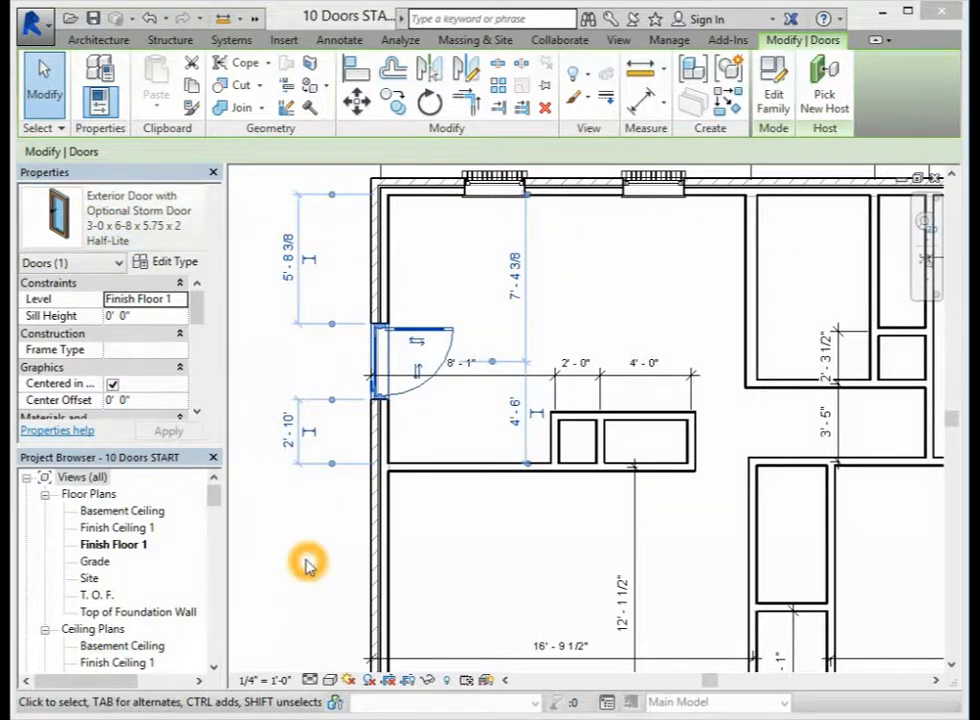
click(250, 244)
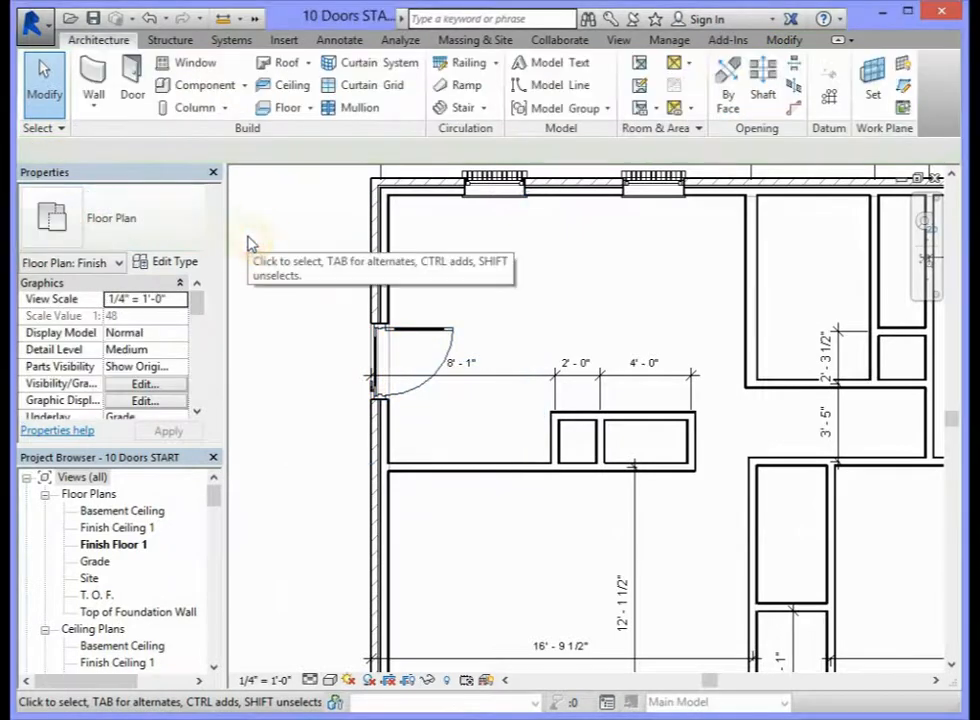
- Open the type properties of the placed west-wall storm door and start duplicating its type
click(443, 337)
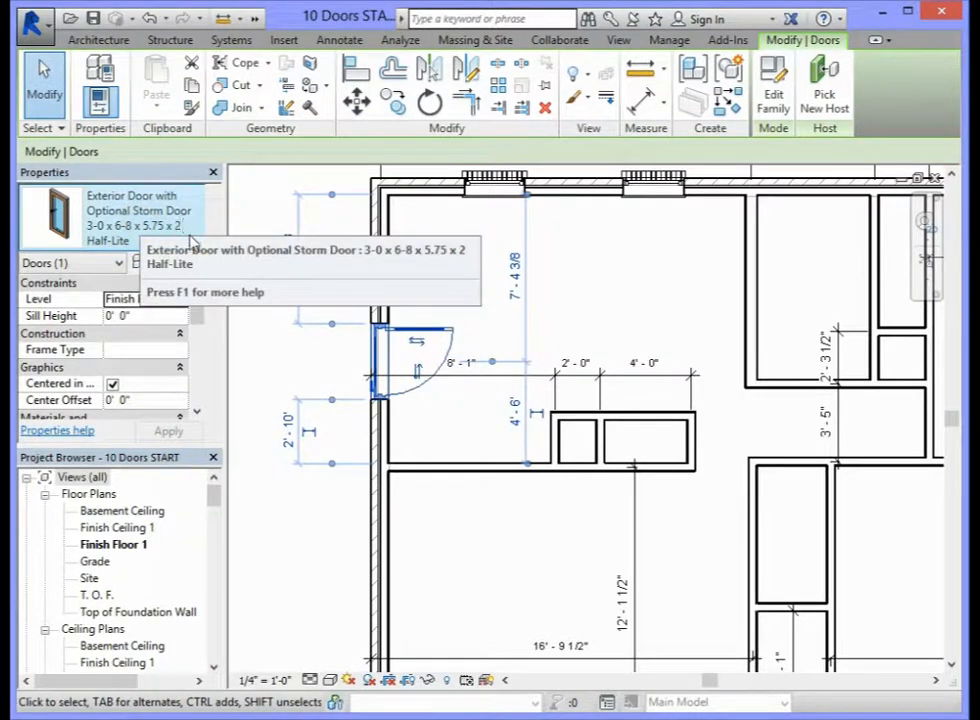
click(189, 266)
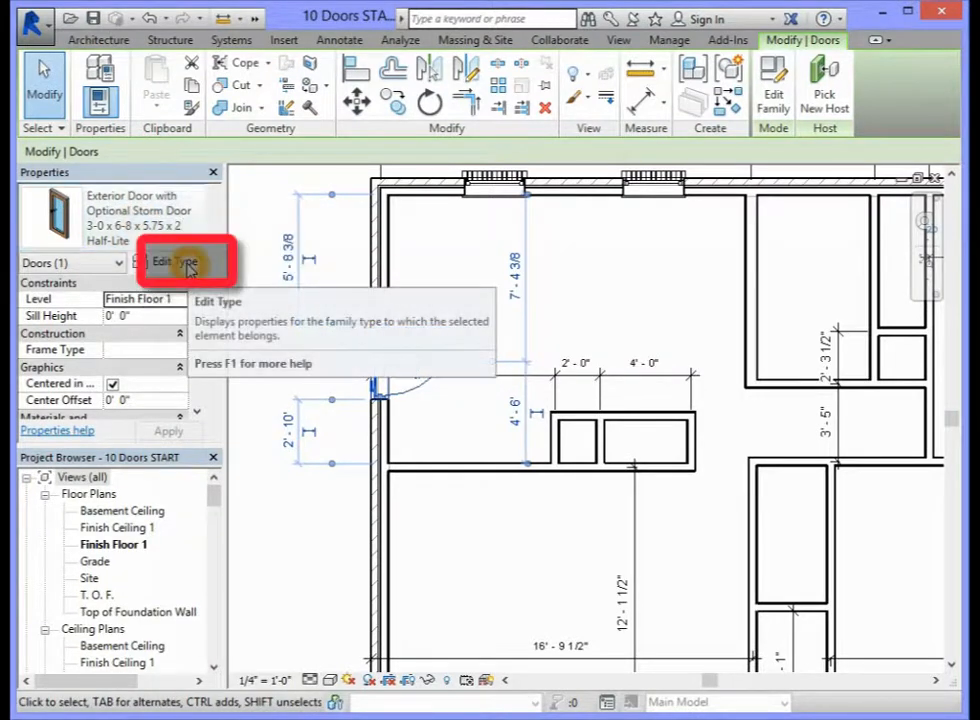
click(189, 266)
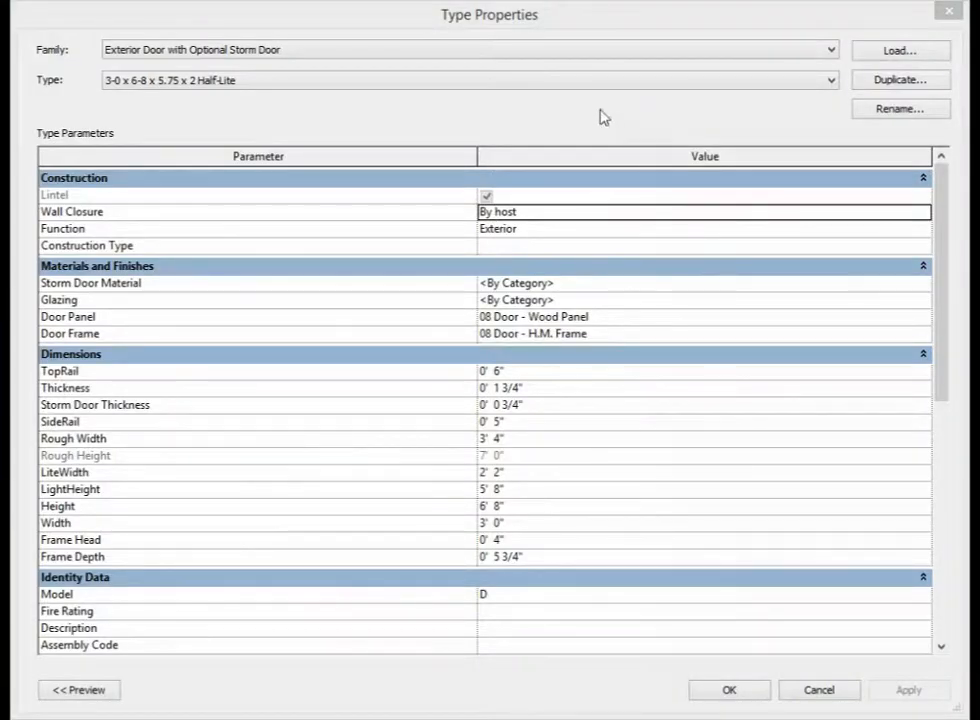
click(898, 84)
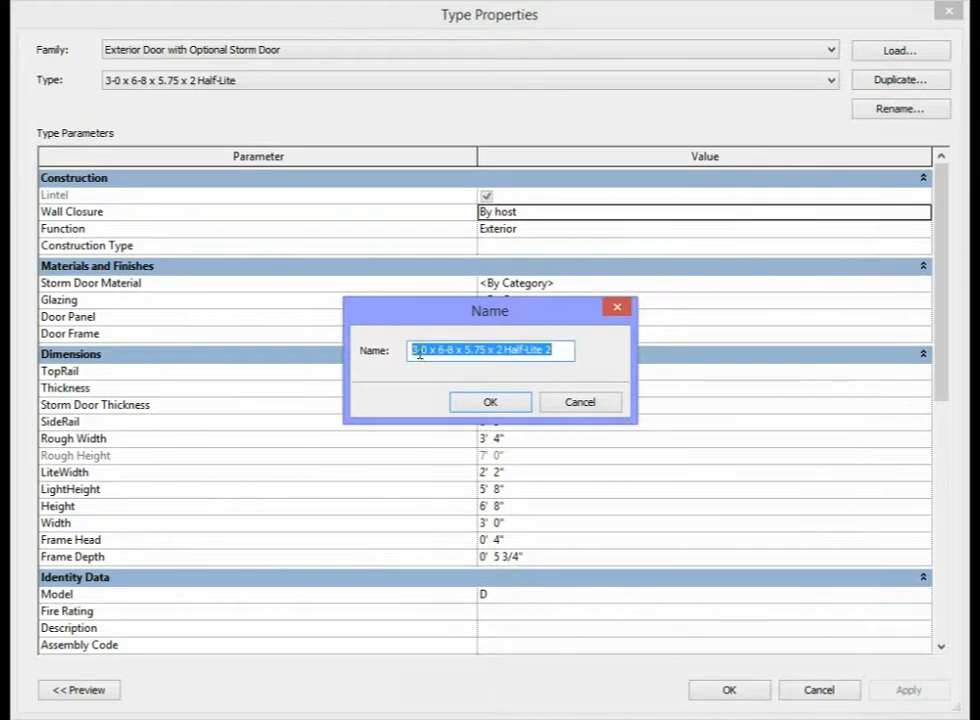
- Name the duplicated door type 2-8 x 6-8 x 5.75 x 2 Half-Lite
click(417, 351)
click(562, 350)
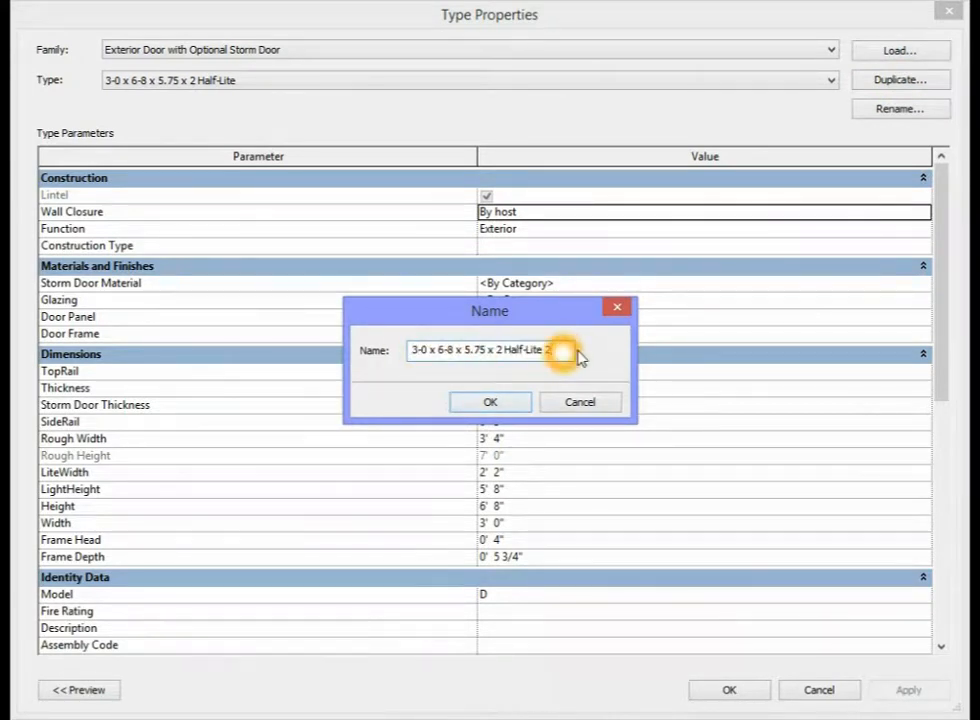
click(421, 351)
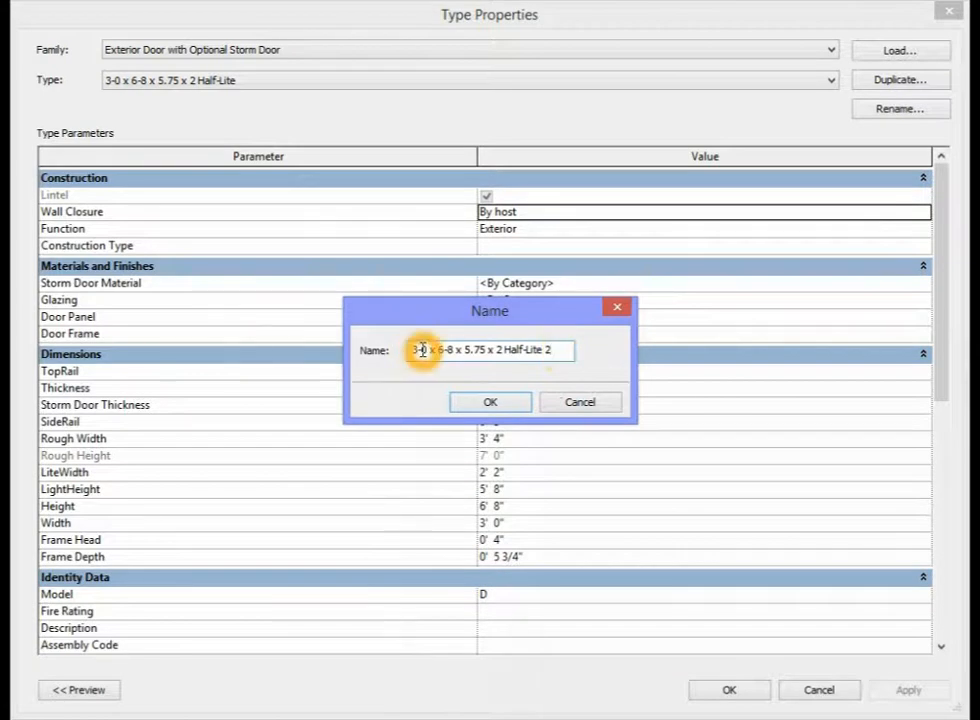
key(BackSpace)
text(2)
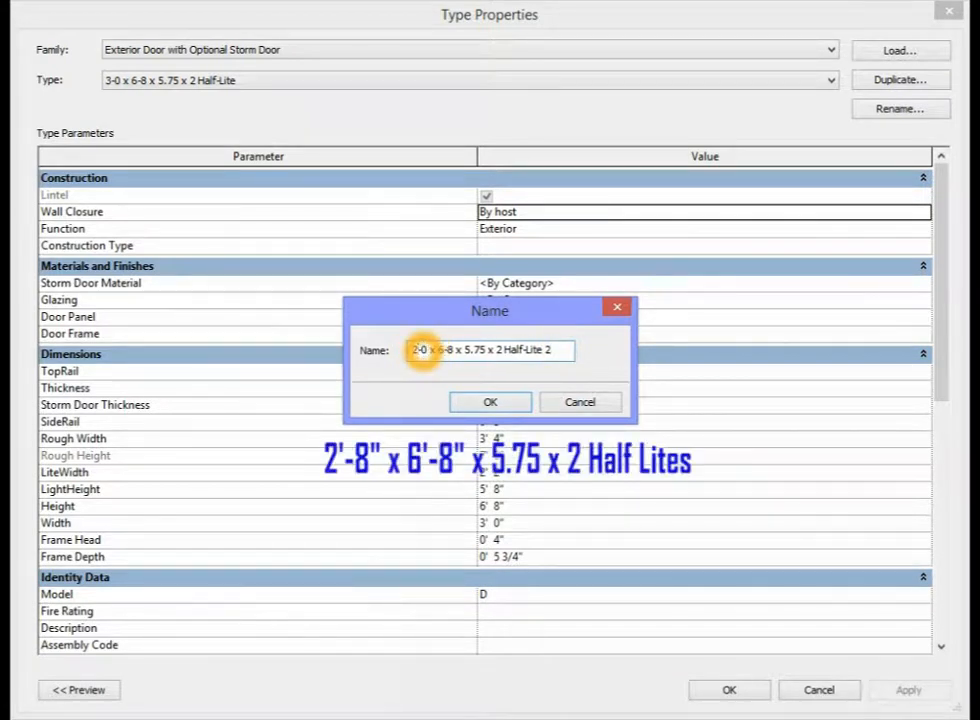
click(517, 352)
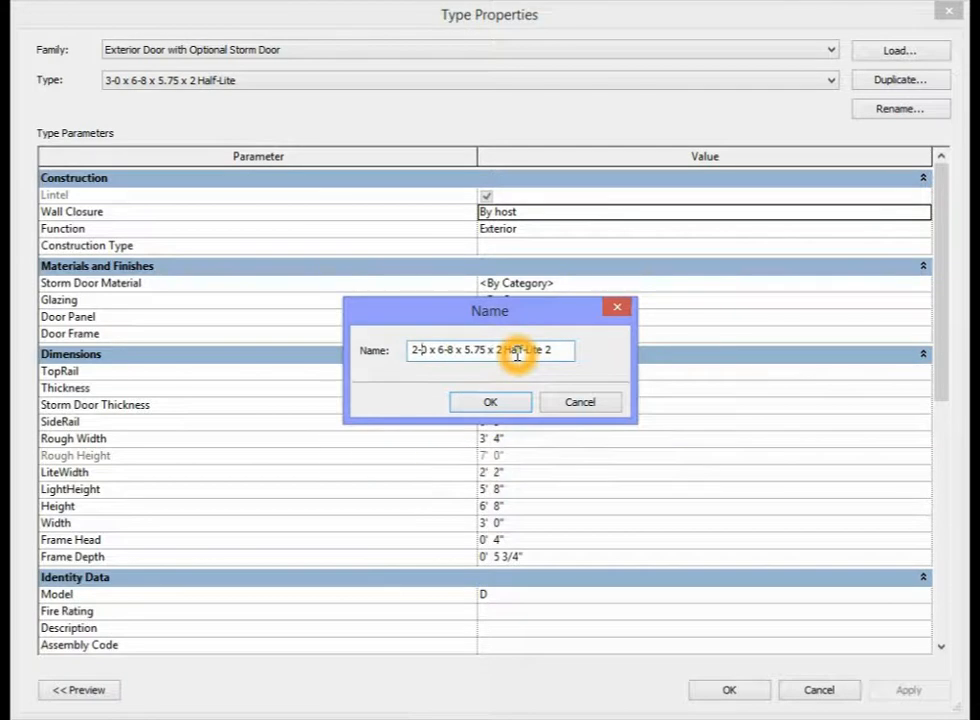
key(BackSpace)
text(8)
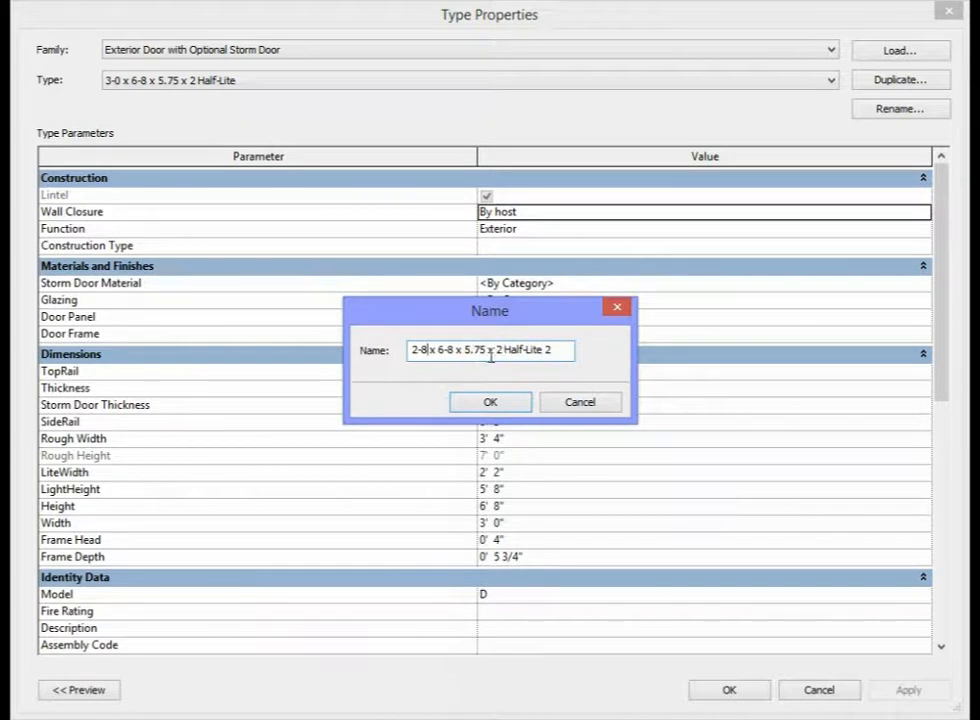
click(564, 350)
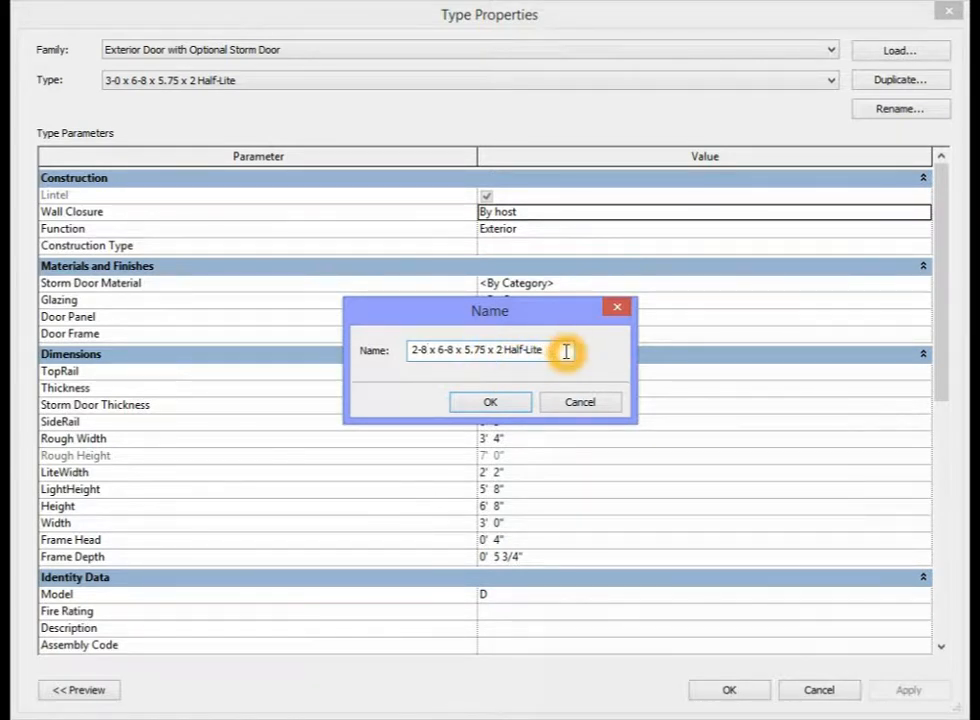
click(505, 401)
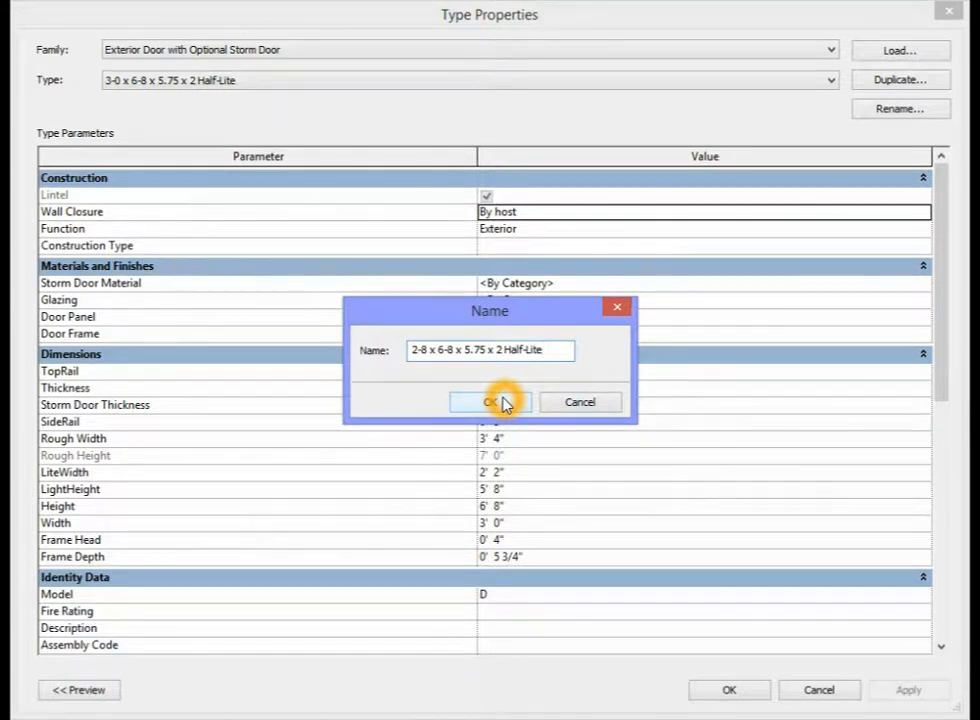
click(503, 402)
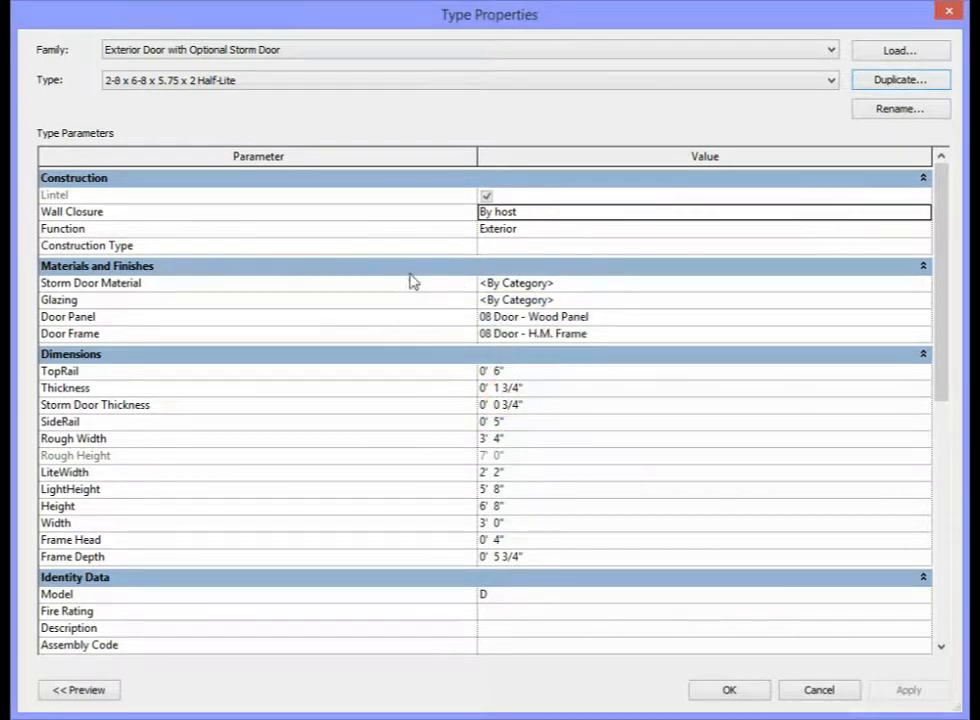
- Set the new door type's Width to 2' 8" and apply the type to the west-wall door
click(408, 326)
click(70, 522)
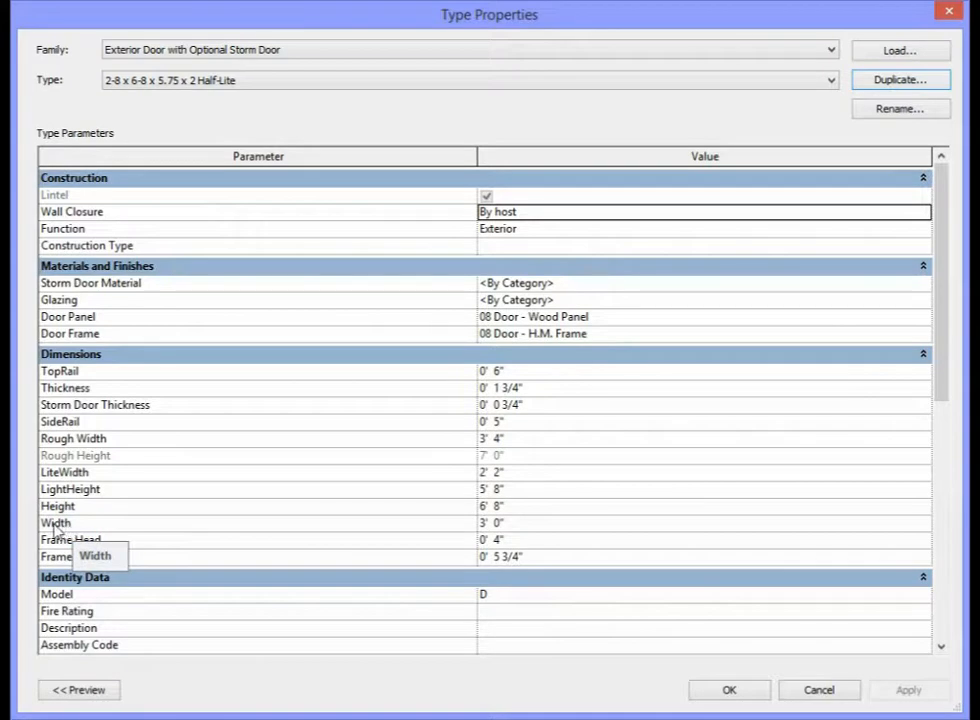
click(56, 523)
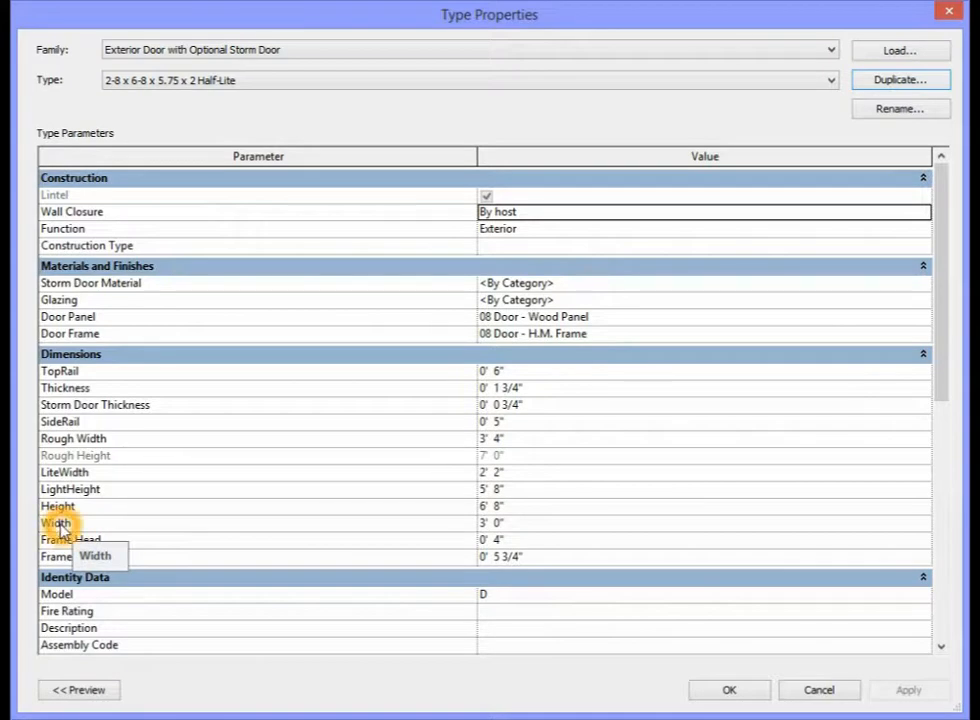
click(484, 525)
click(486, 525)
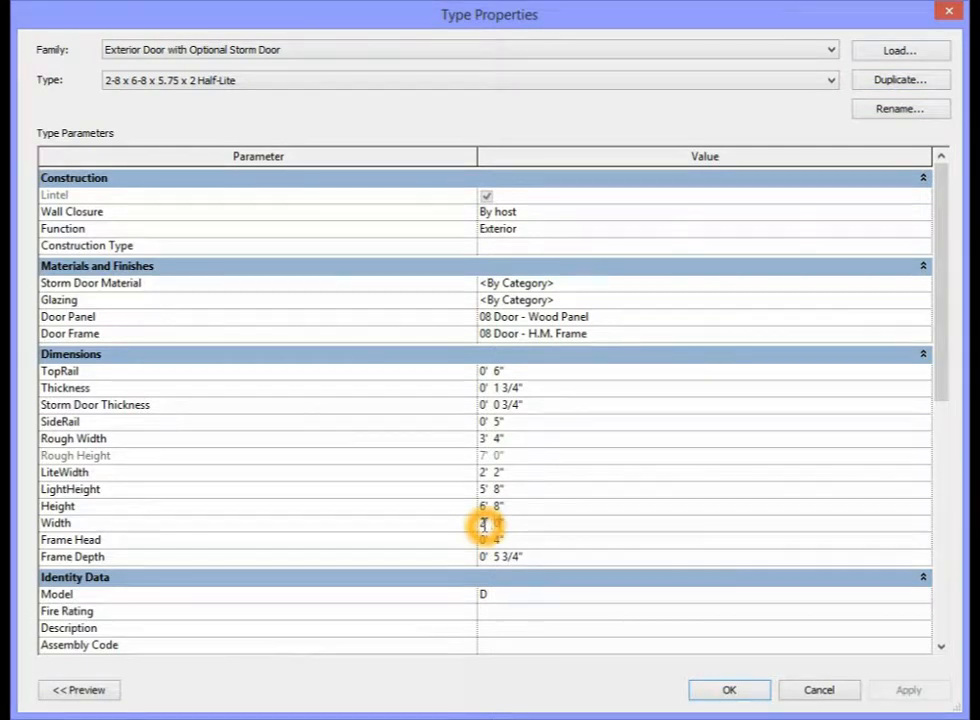
text(2' 8)
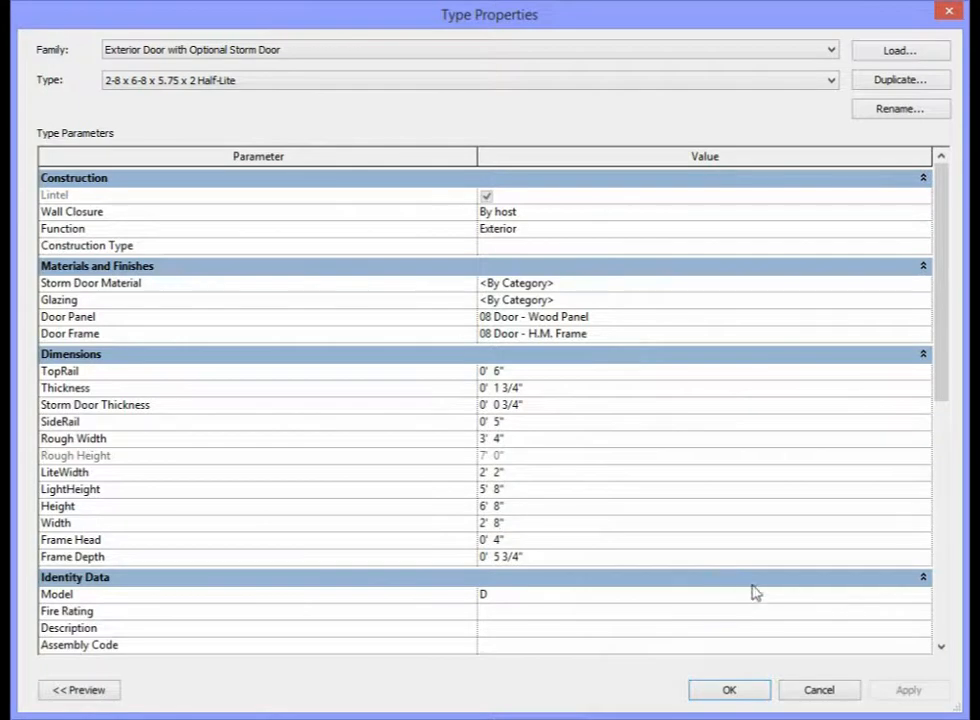
drag(943, 374, 943, 492)
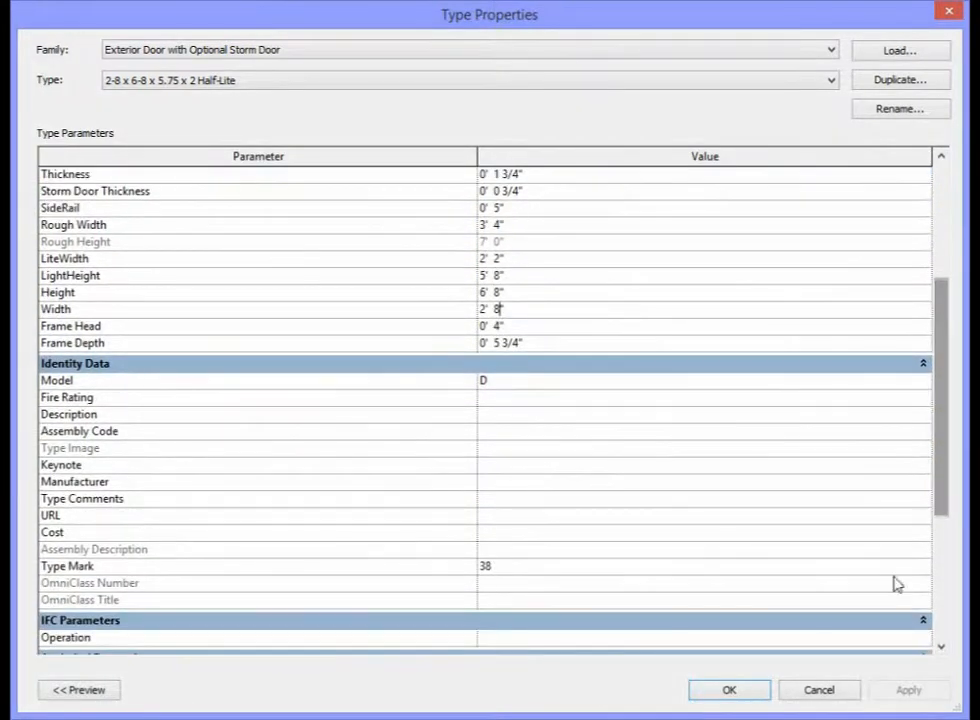
click(748, 697)
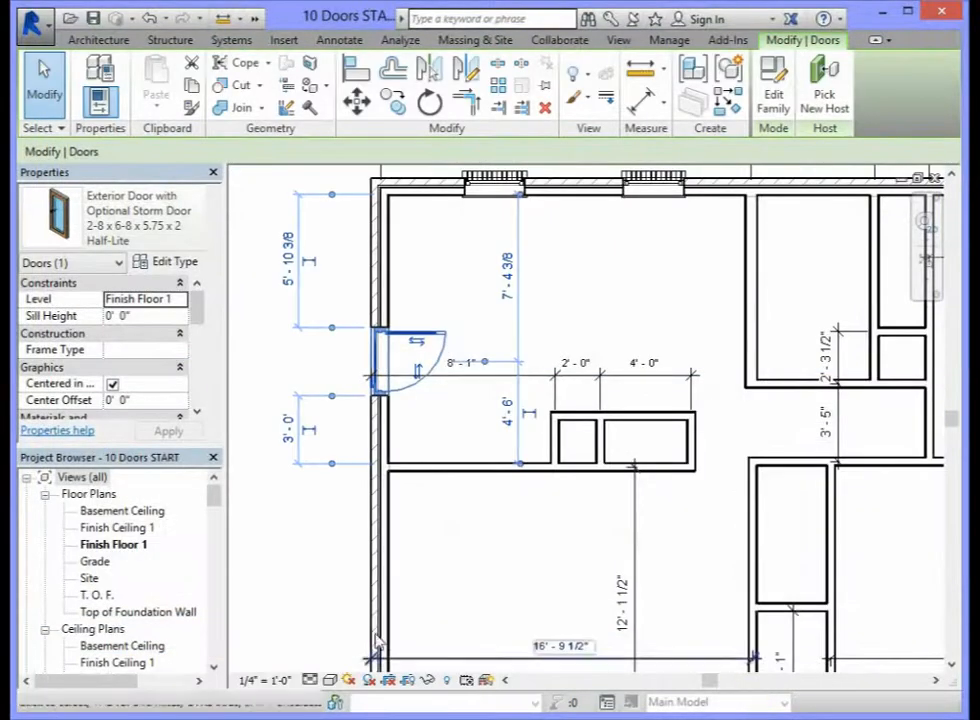
click(384, 345)
click(374, 358)
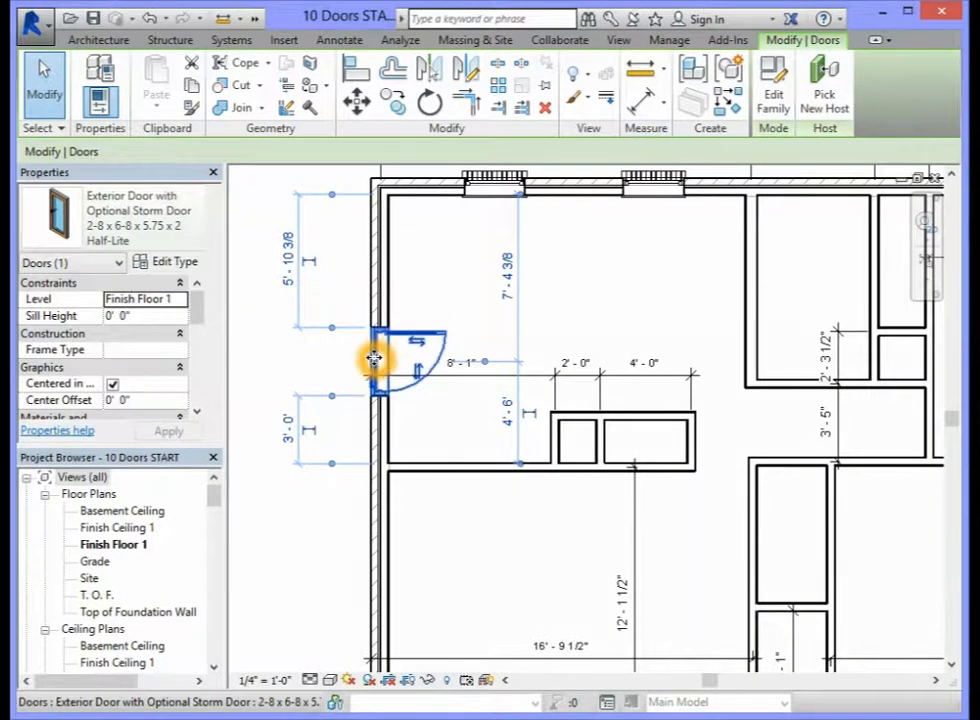
click(374, 352)
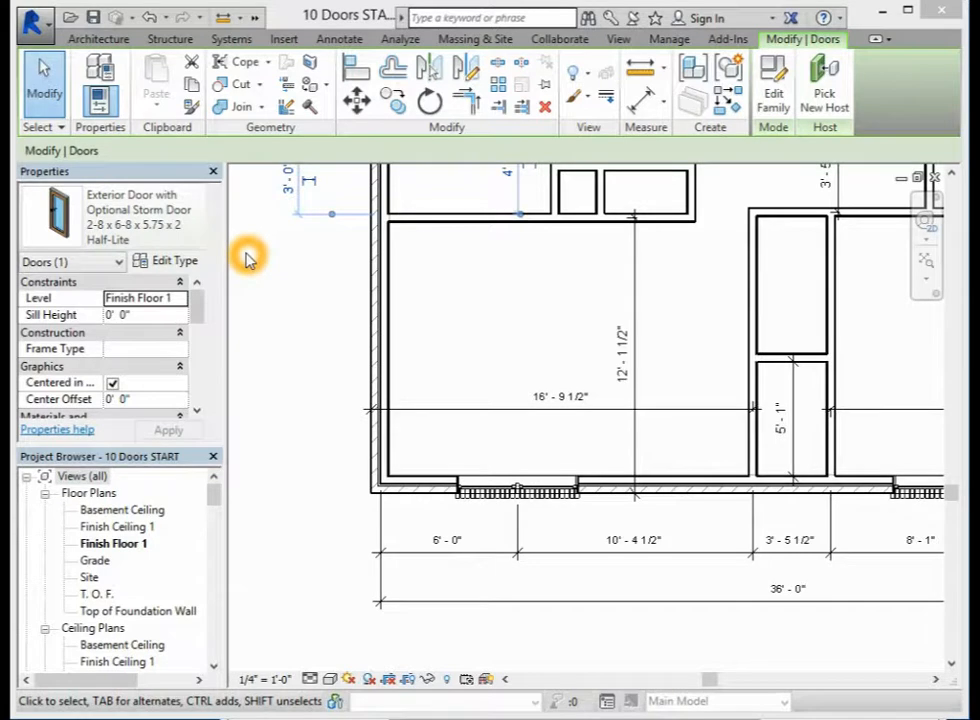
- Start the Door tool with the Exterior Door type of the Exterior Door family
click(99, 42)
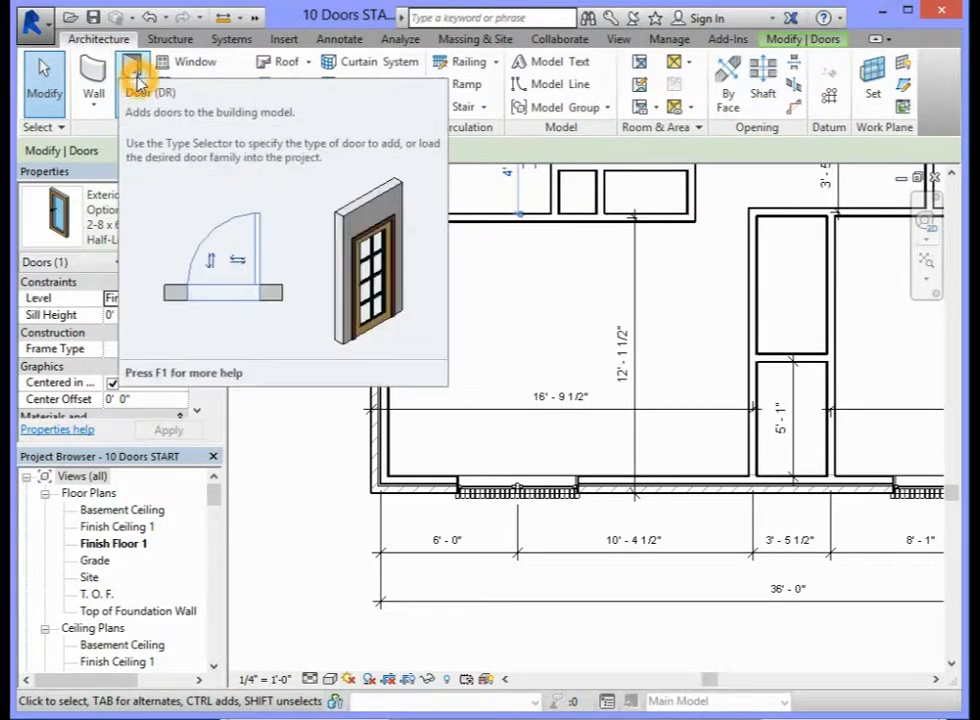
click(137, 80)
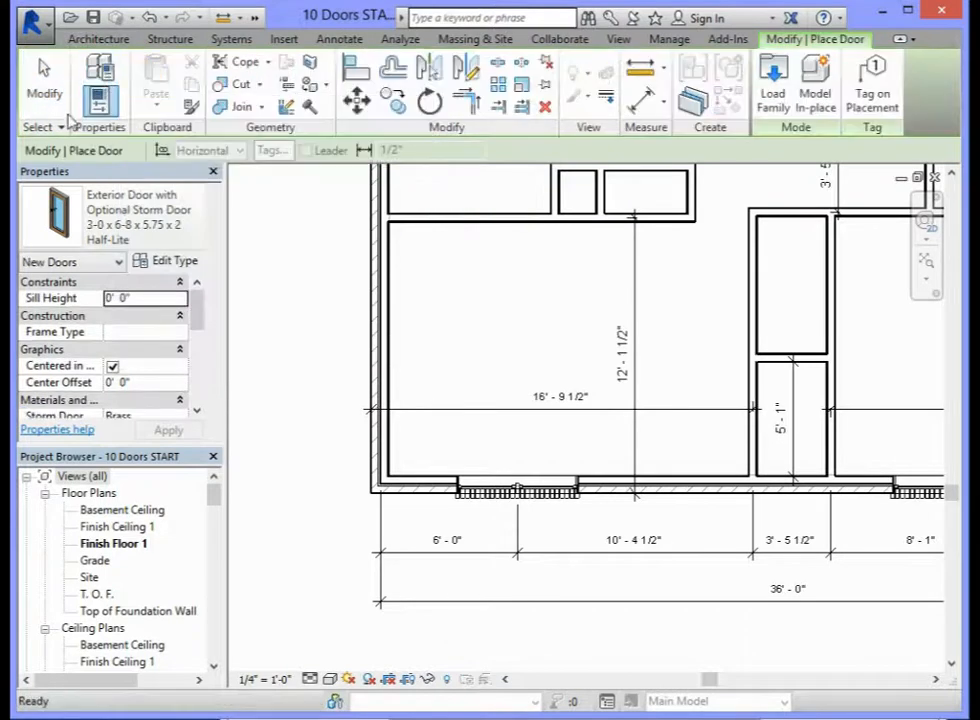
click(197, 210)
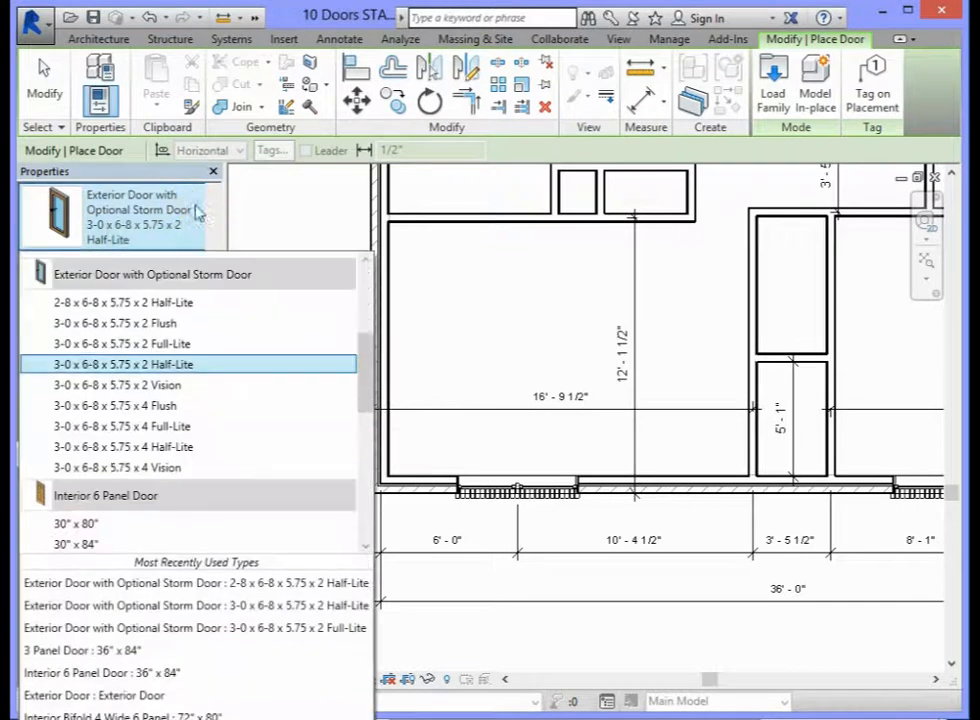
drag(372, 368, 367, 324)
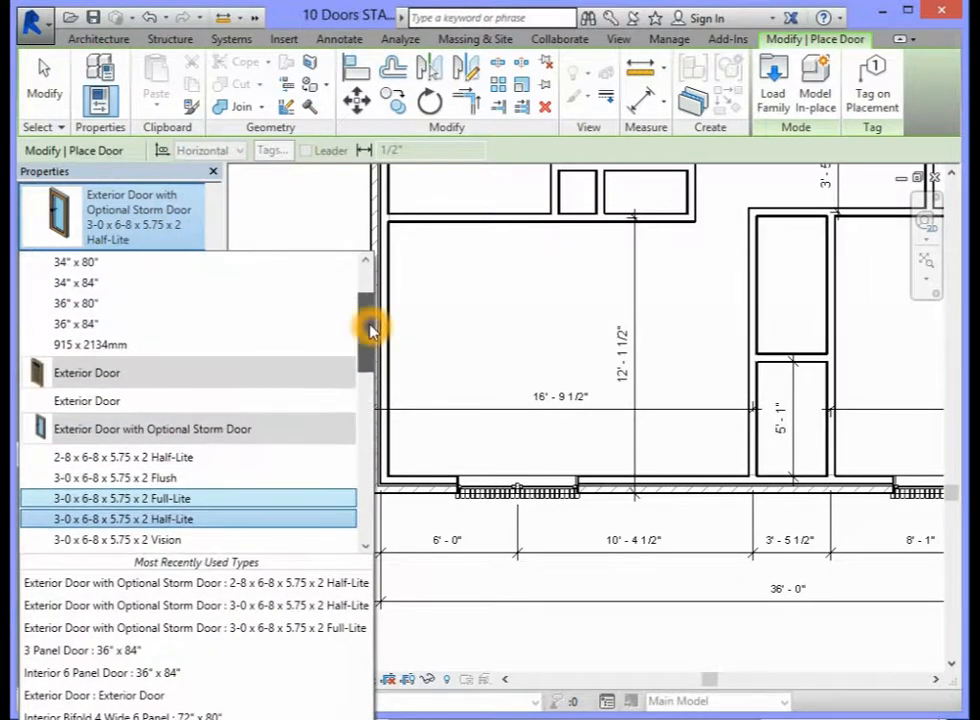
click(105, 376)
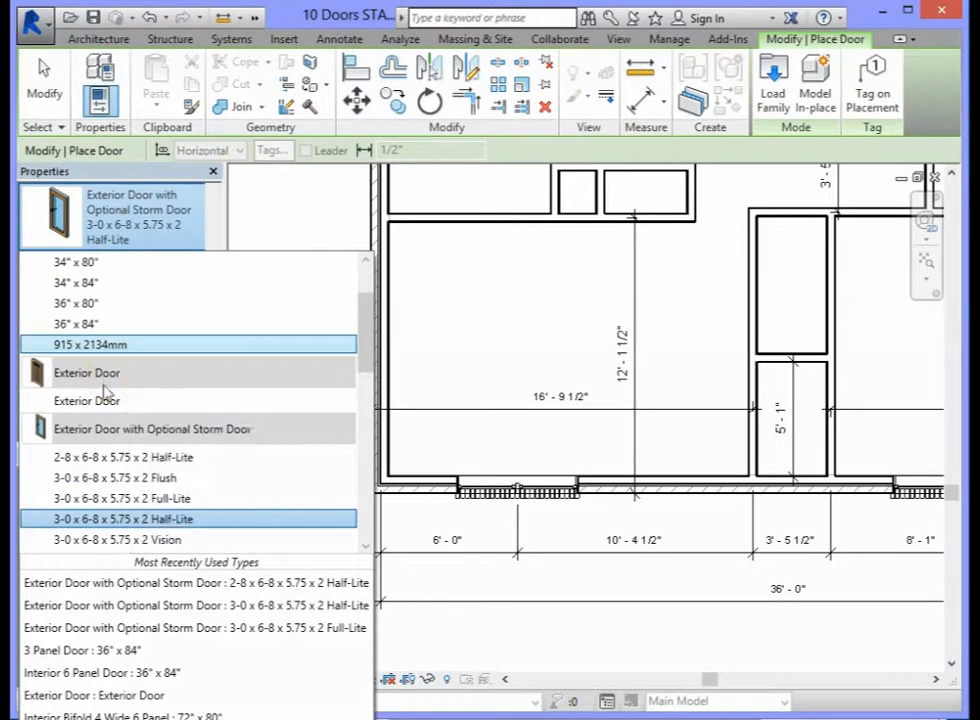
click(103, 401)
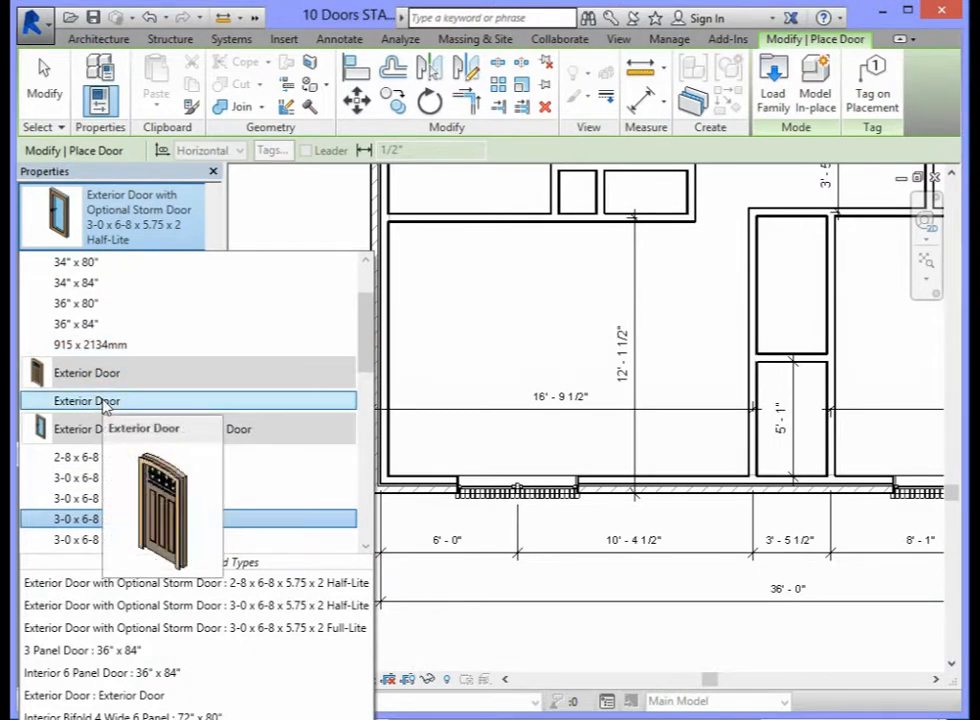
click(103, 401)
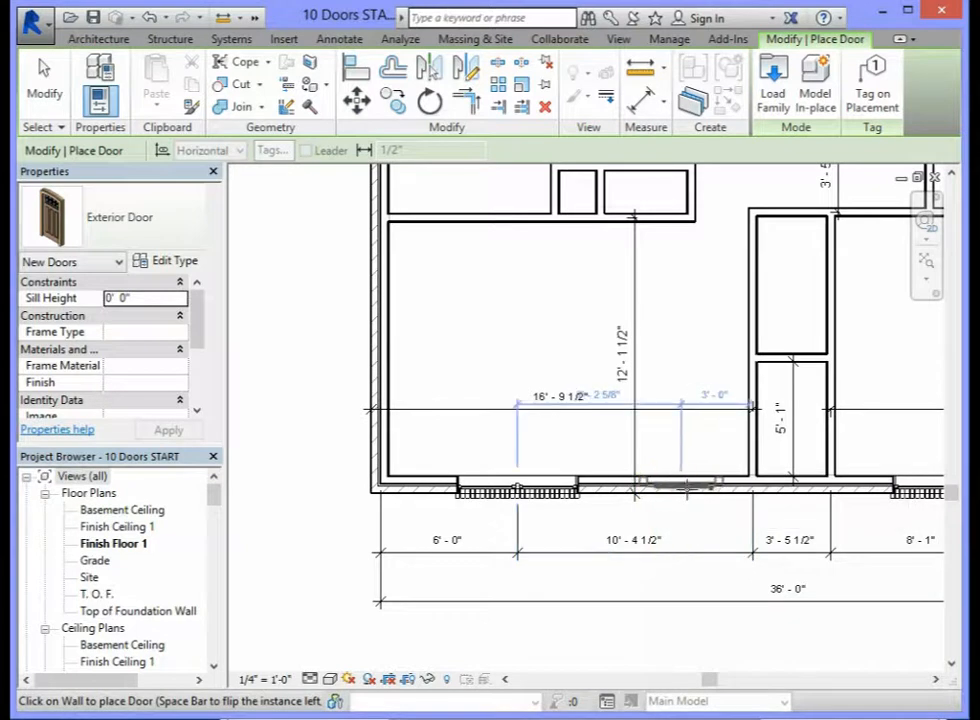
- Place the door in the south exterior wall, centred 2'-0" west of the vertical interior wall beside the closets
click(684, 490)
click(656, 568)
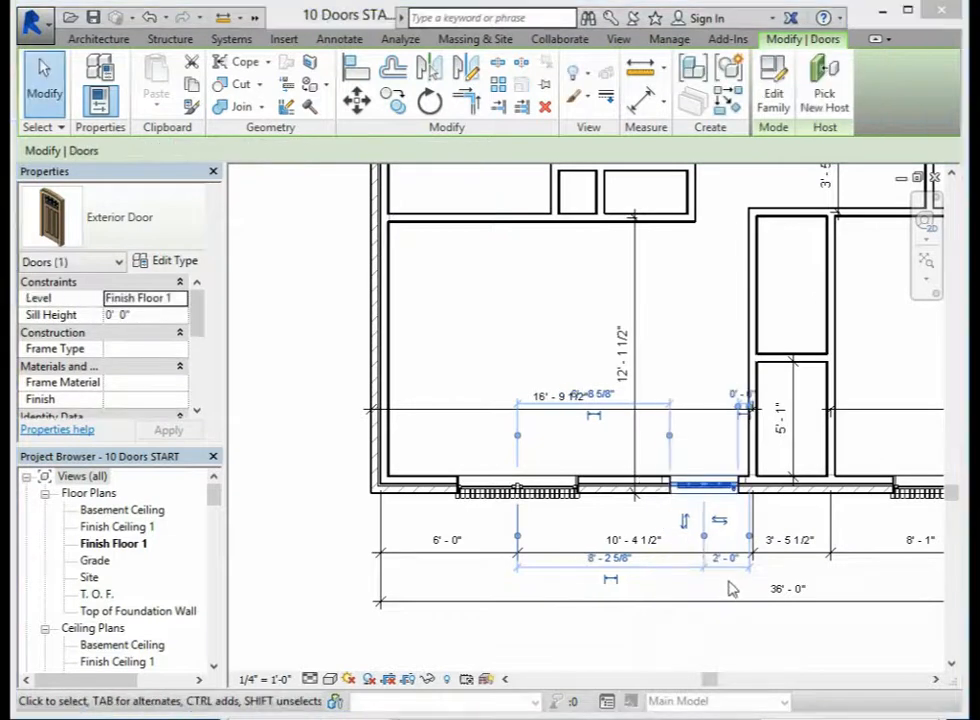
click(732, 577)
click(732, 561)
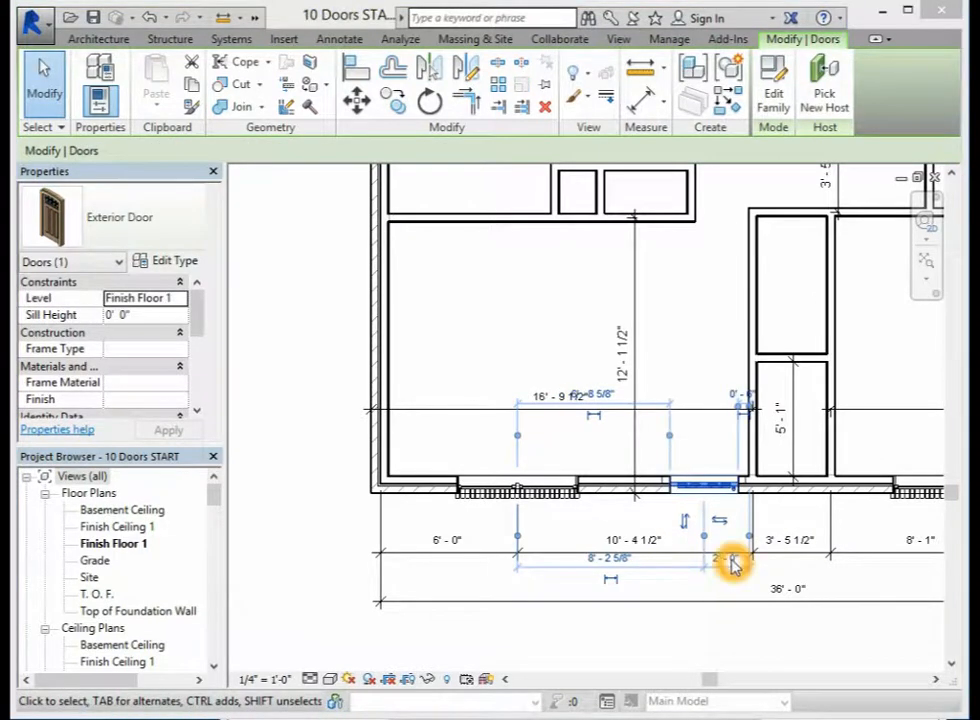
click(752, 455)
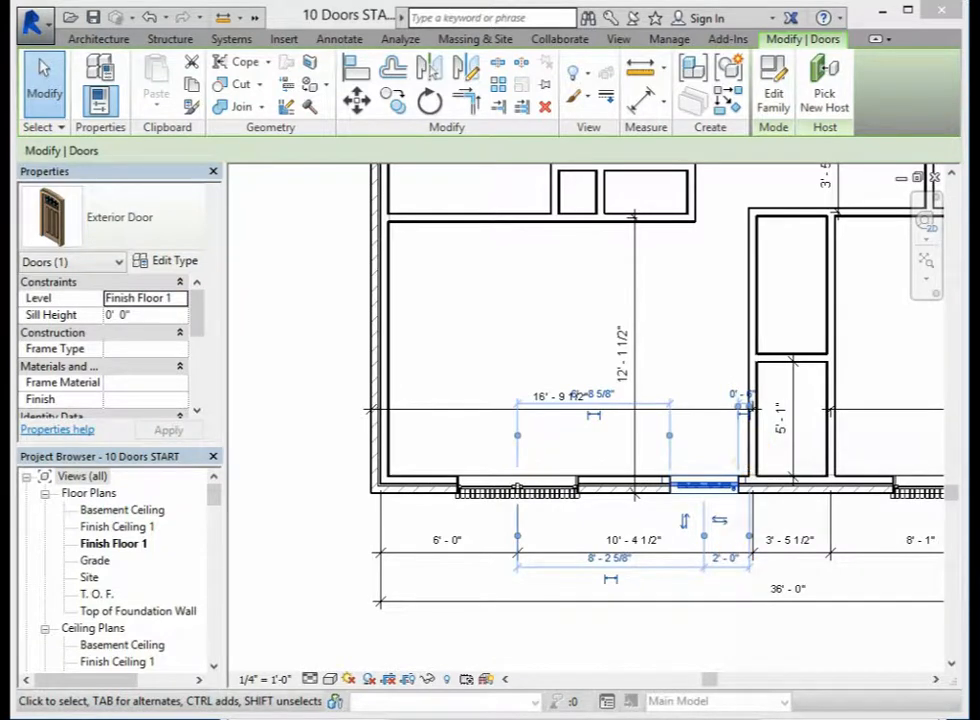
click(782, 622)
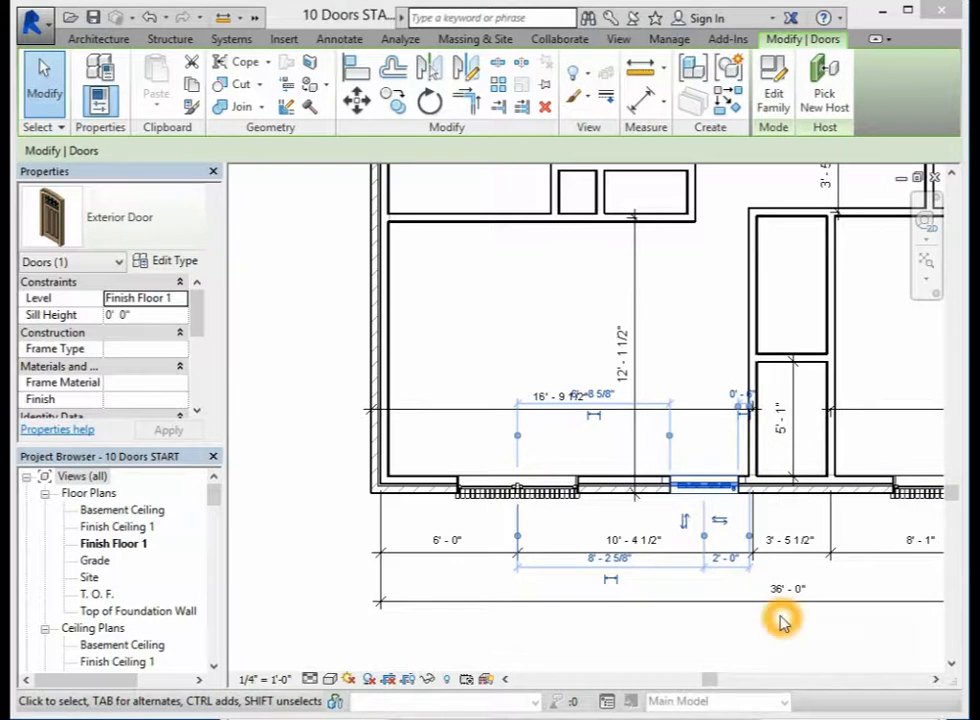
- Examine the facing and orientation of the exterior door in the south wall
click(685, 523)
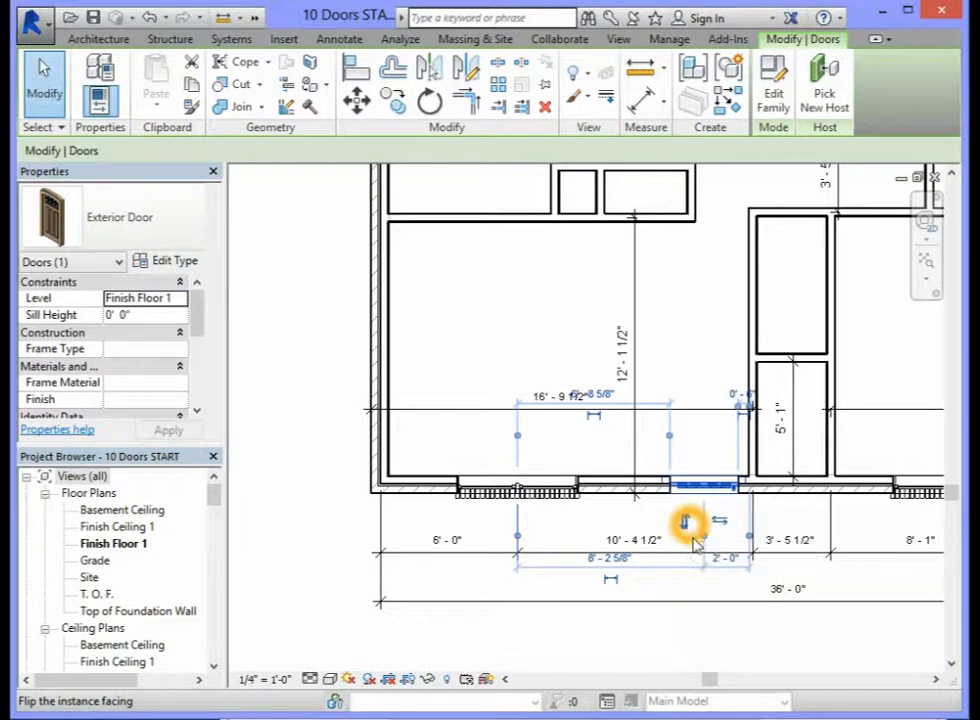
click(690, 542)
click(686, 530)
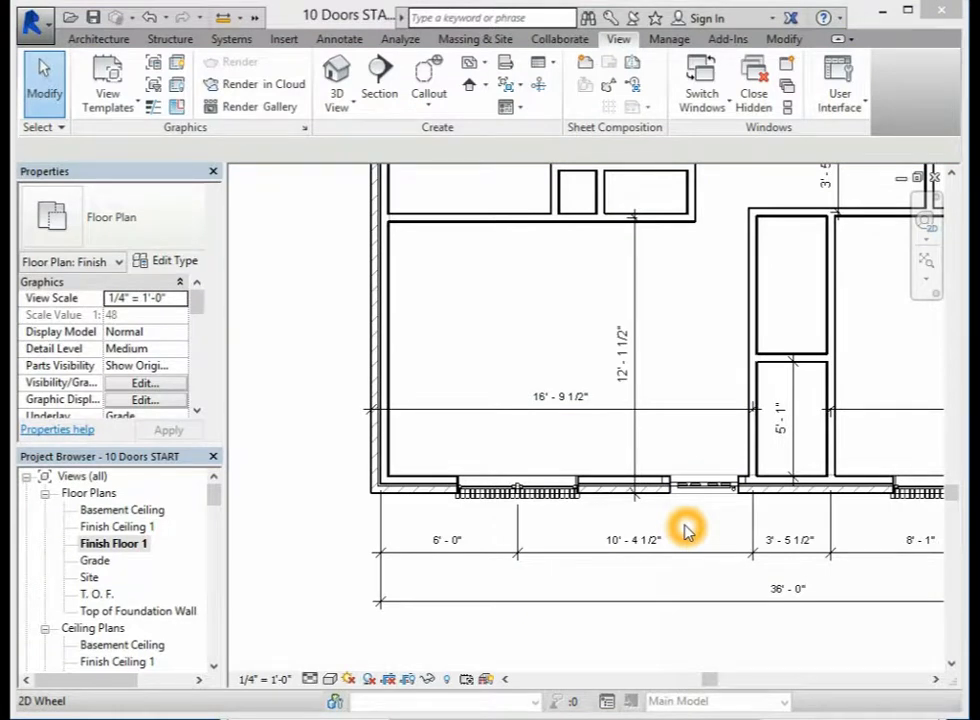
click(702, 528)
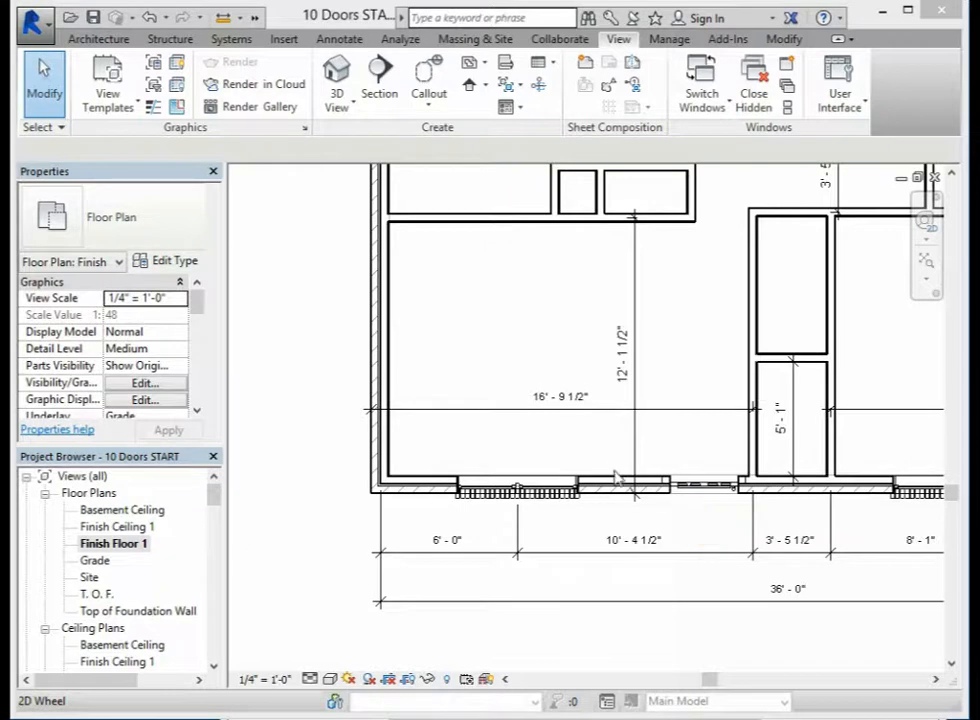
click(697, 462)
click(707, 481)
click(708, 486)
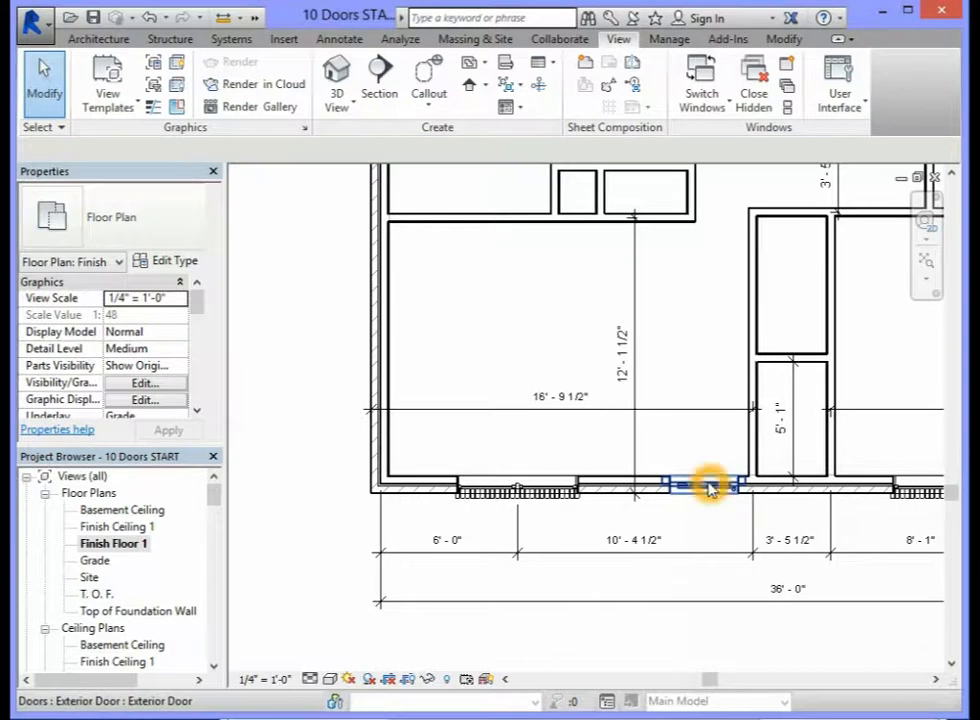
- Open the type properties of the south-wall exterior door and check its height and width
click(707, 486)
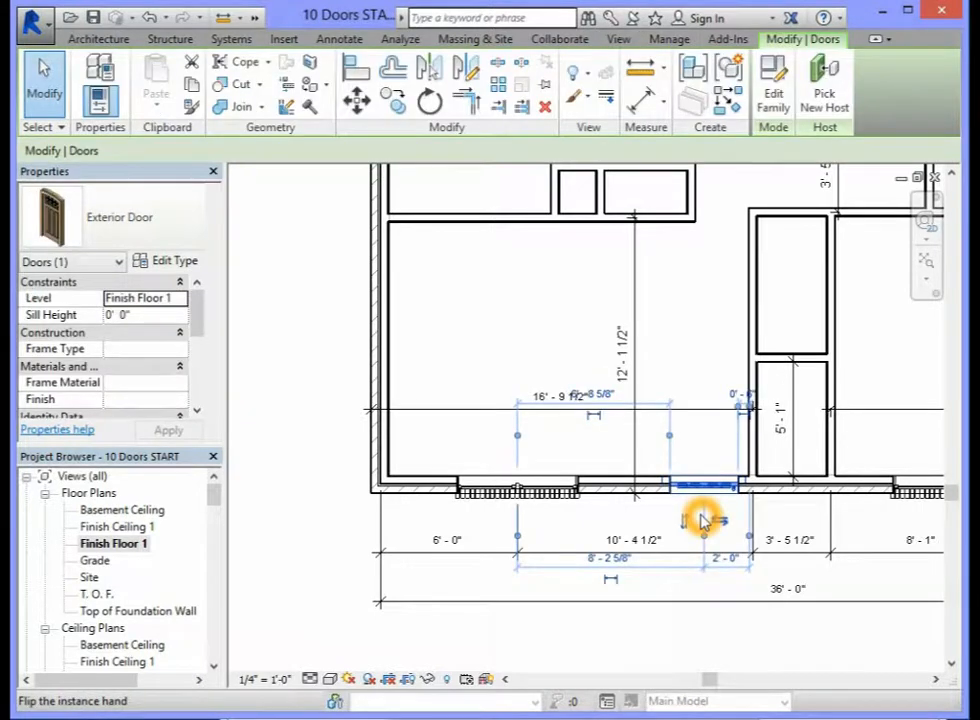
click(185, 263)
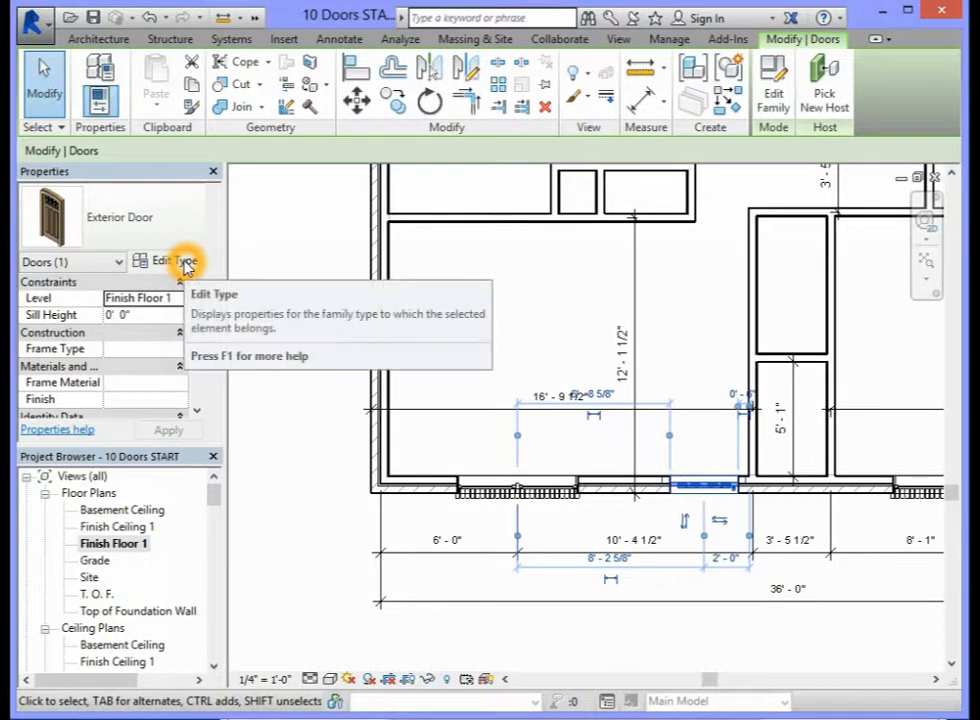
click(185, 263)
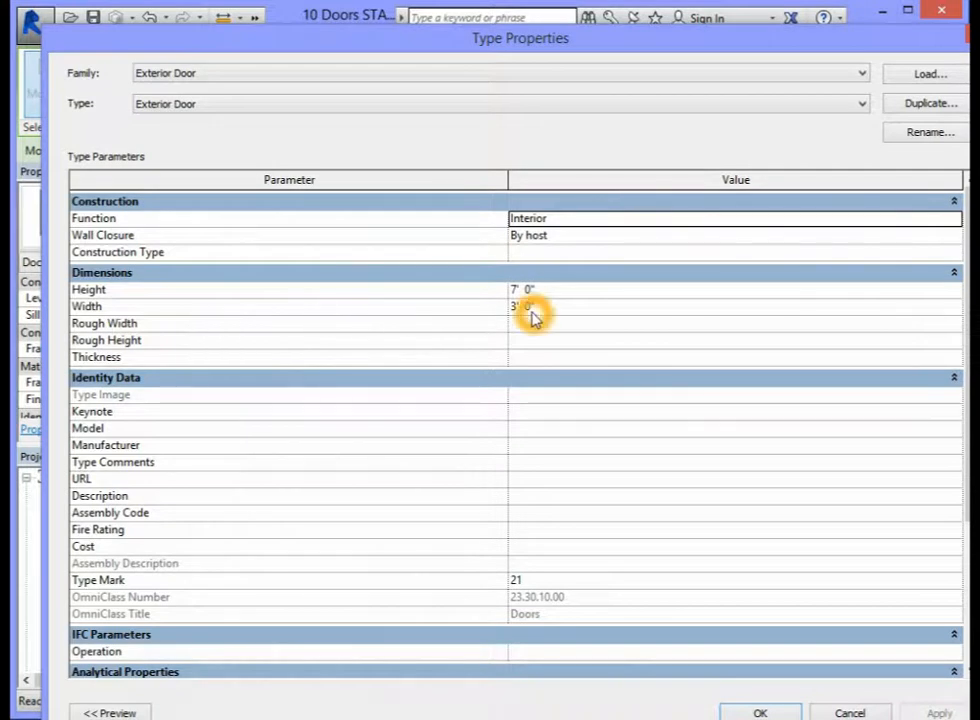
click(670, 595)
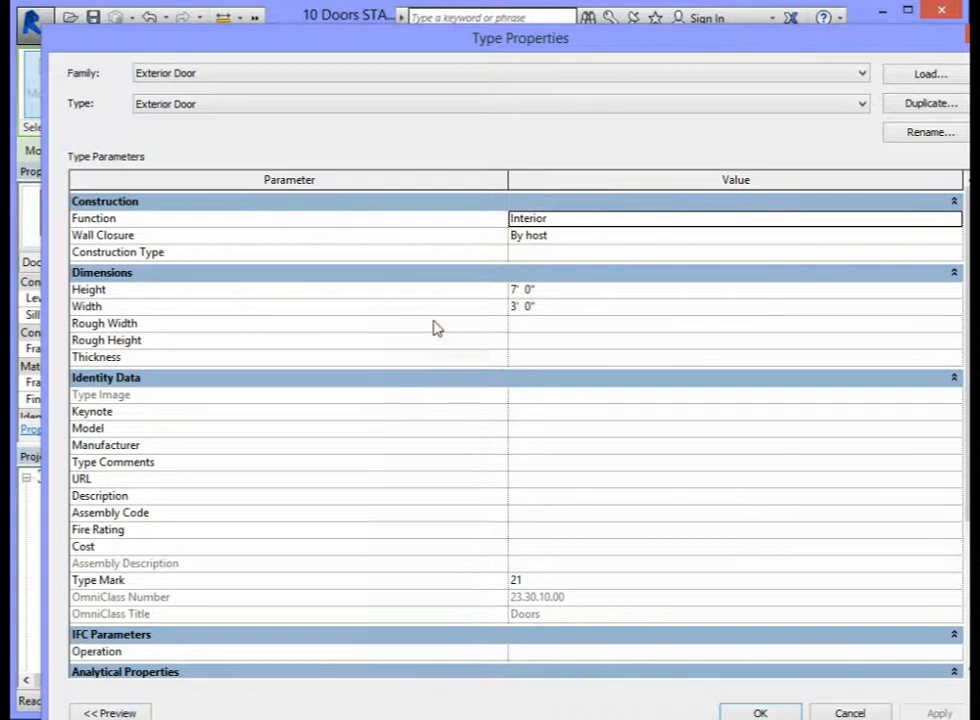
click(533, 316)
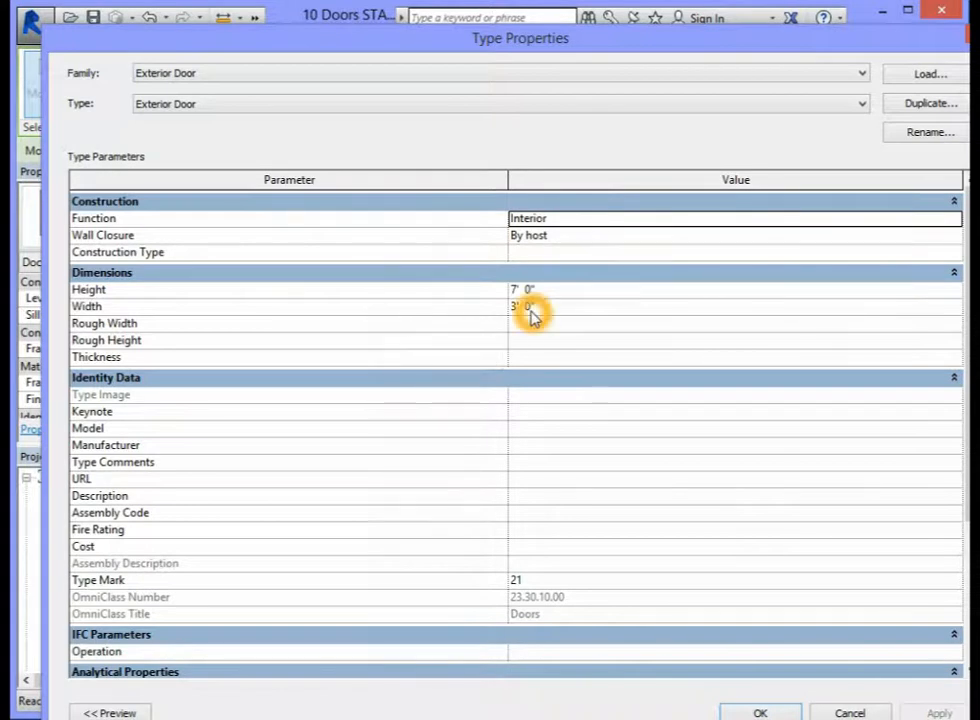
click(529, 297)
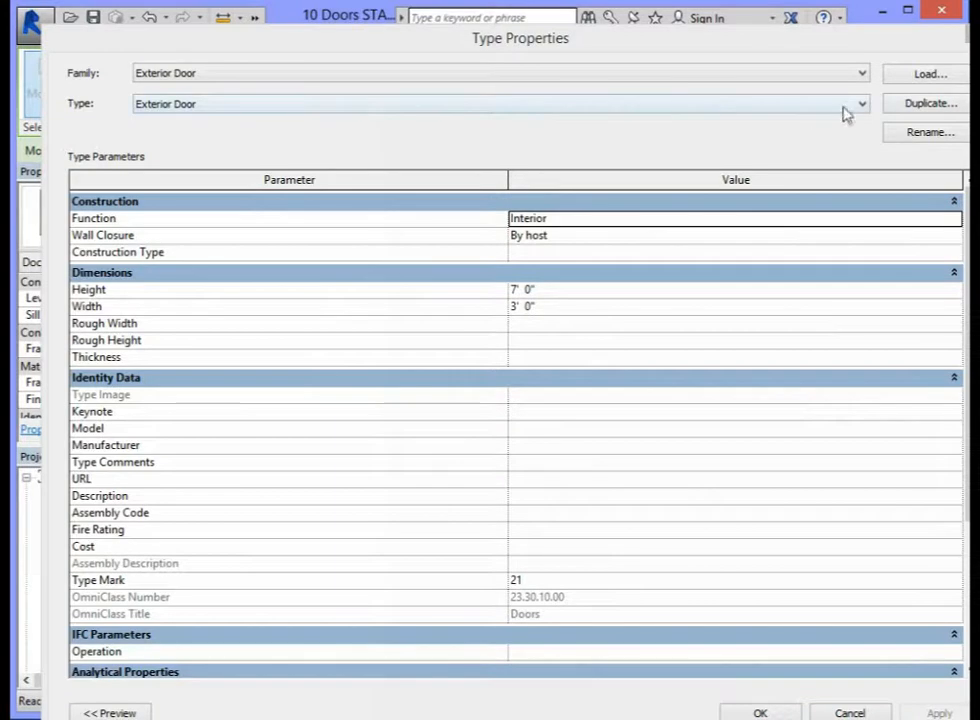
- Duplicate the door type under the name 36" x 80" Exterior Door
click(920, 106)
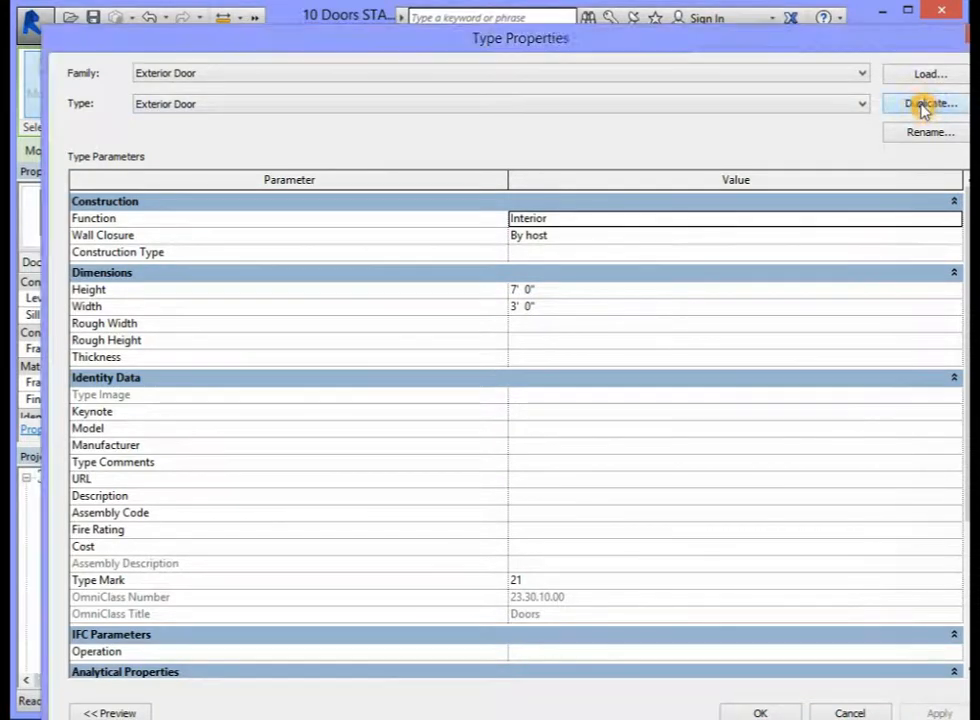
click(922, 106)
click(447, 375)
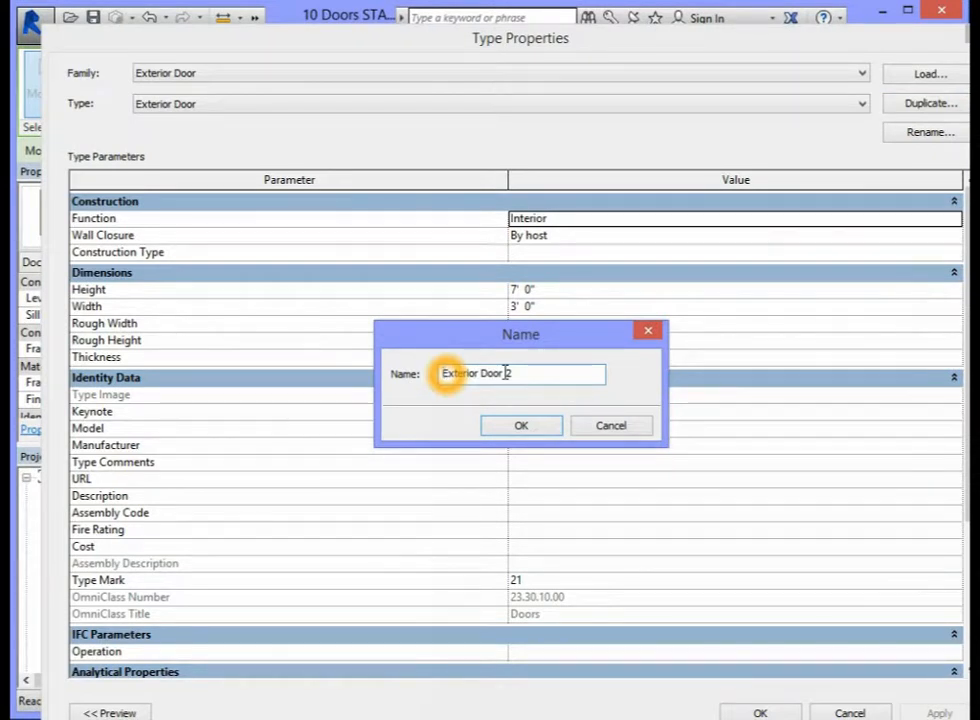
text(36" x )
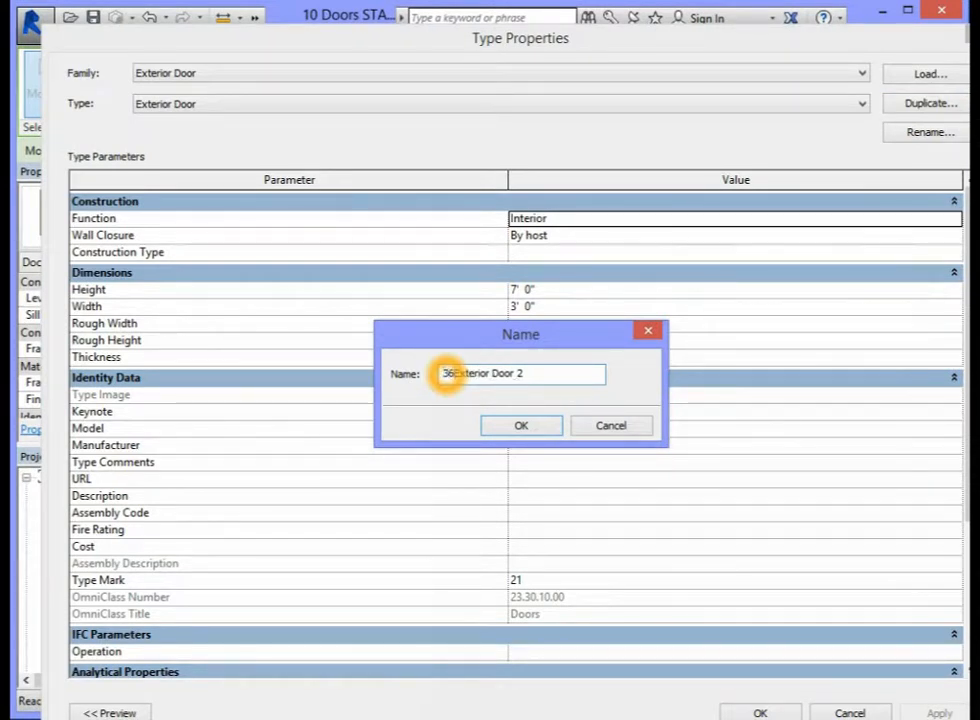
text(80")
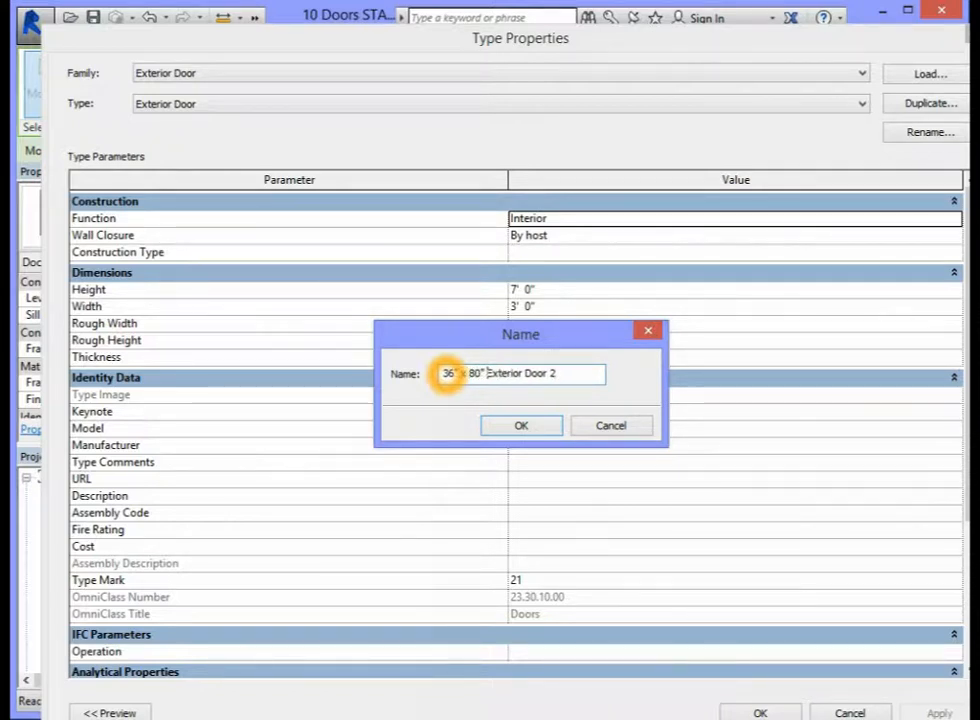
key(Right)
key(Right)
key(Right)
key(Right)
key(Right)
key(Right)
key(Right)
key(Right)
key(Right)
key(Right)
key(Right)
key(Right)
key(Right)
key(Right)
key(Right)
key(BackSpace)
key(BackSpace)
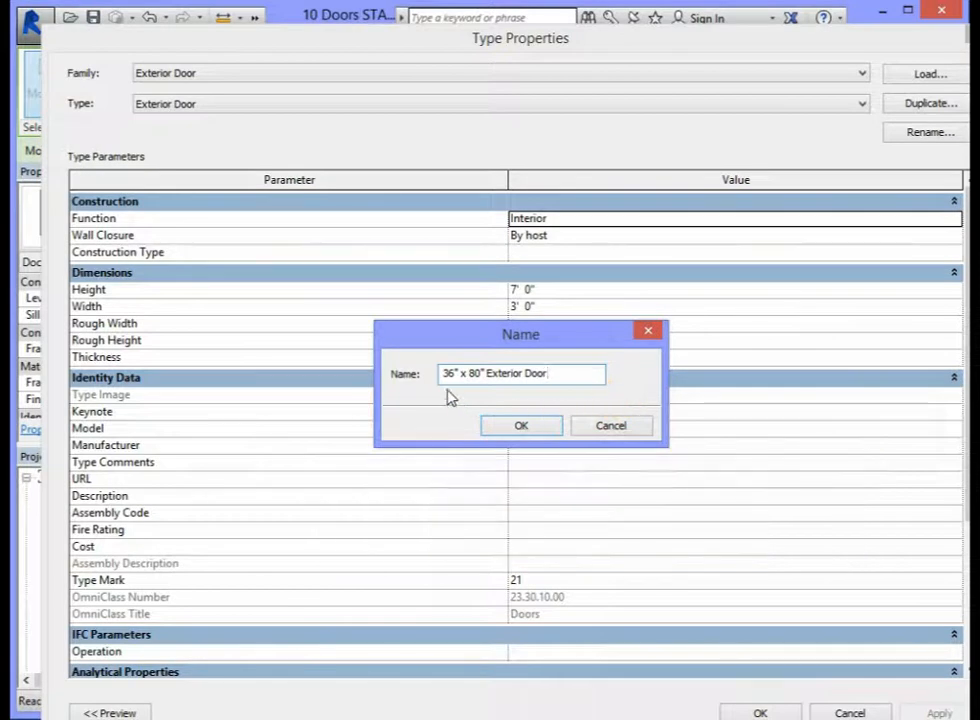
click(449, 373)
click(449, 373)
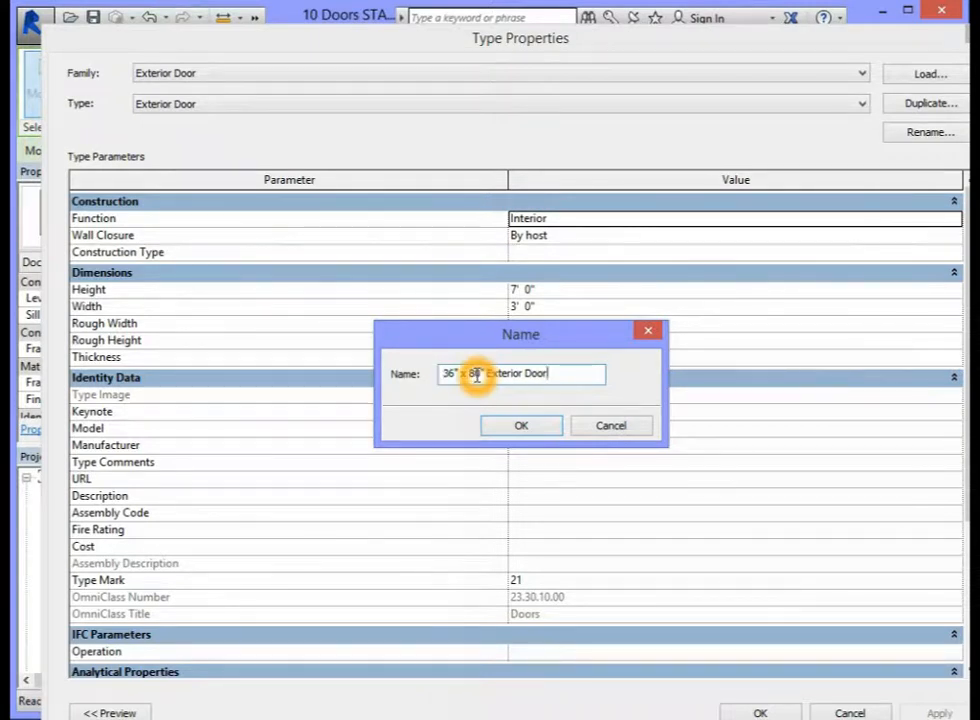
click(452, 408)
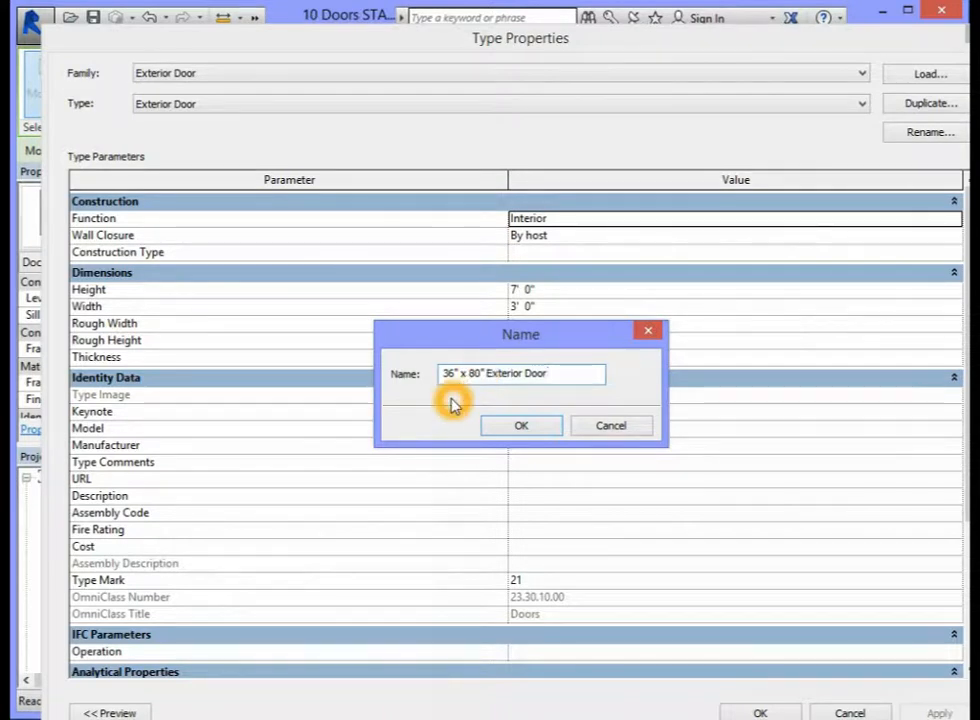
click(452, 399)
click(474, 398)
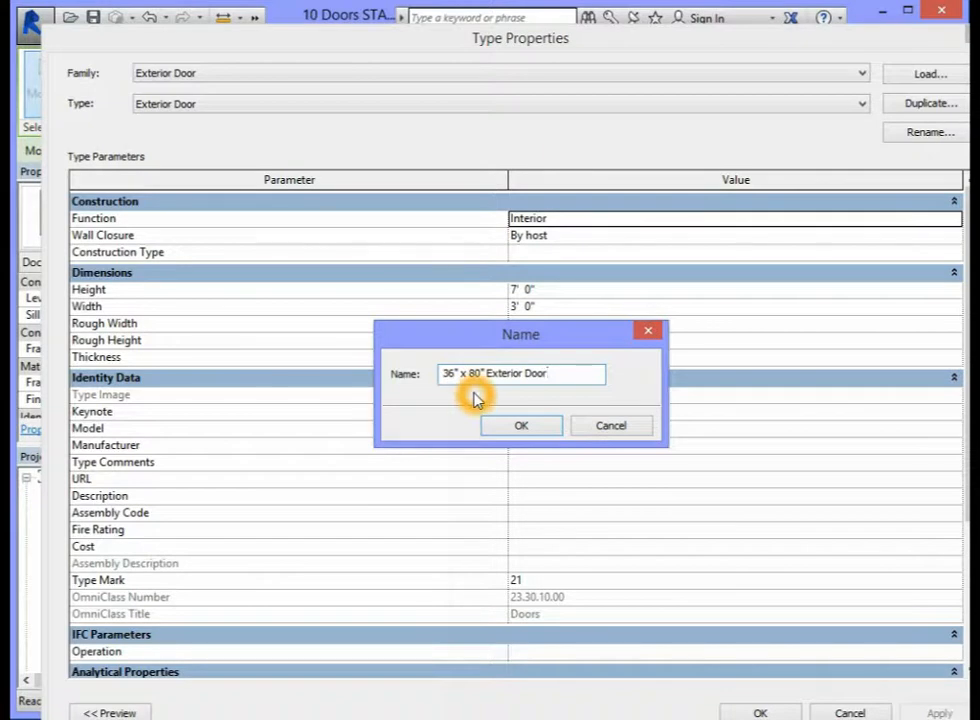
click(527, 427)
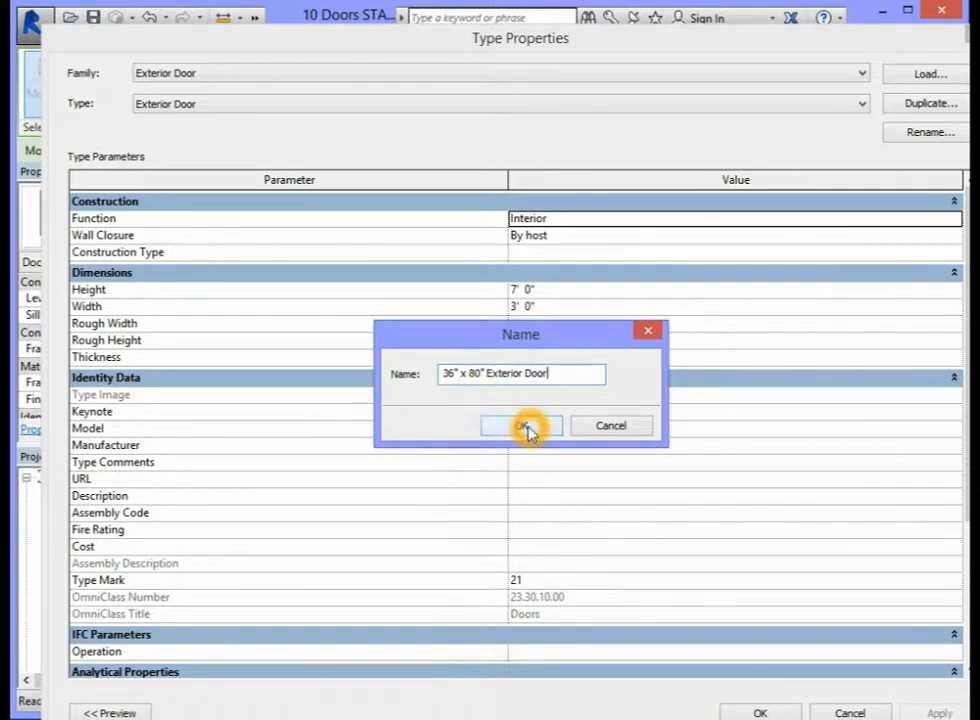
click(529, 429)
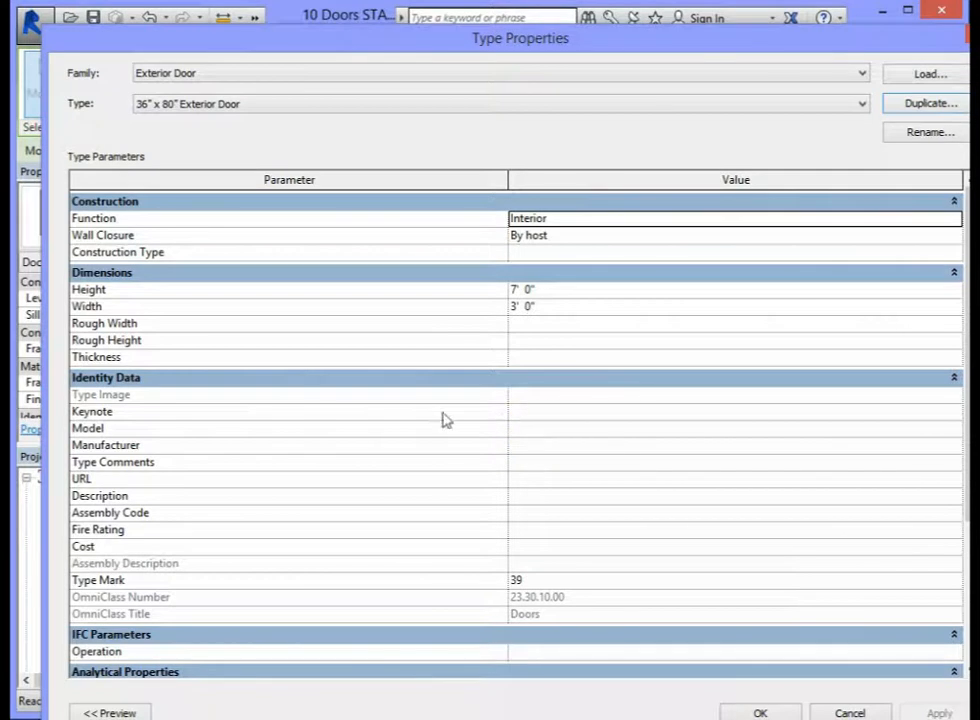
- Set the new door type's Height to 6' 8" and apply the type to the south-wall door
click(262, 282)
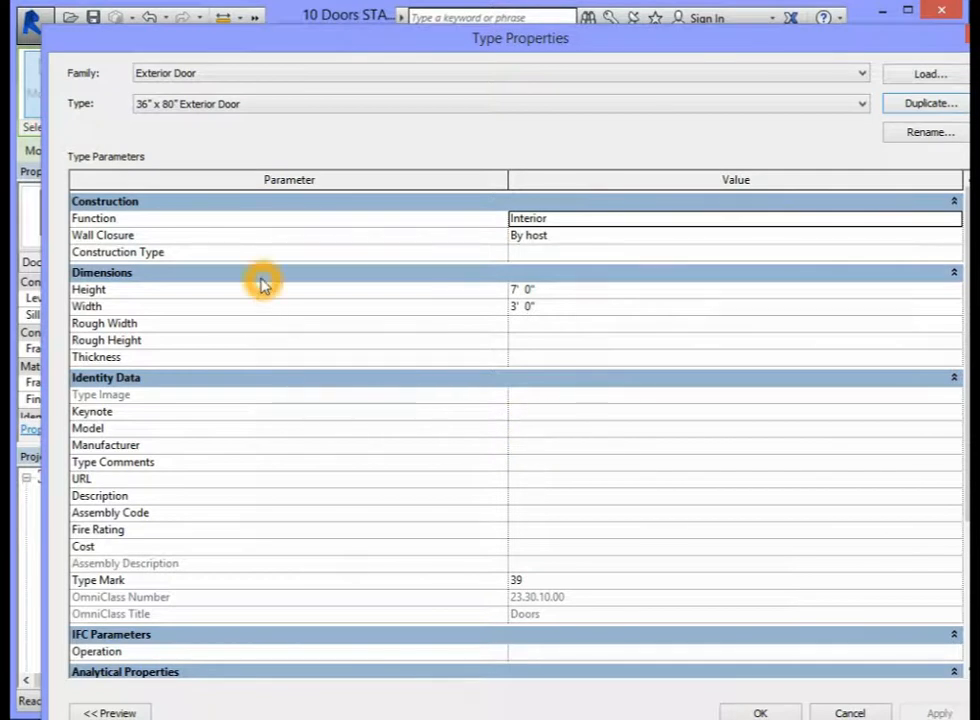
click(298, 294)
click(287, 295)
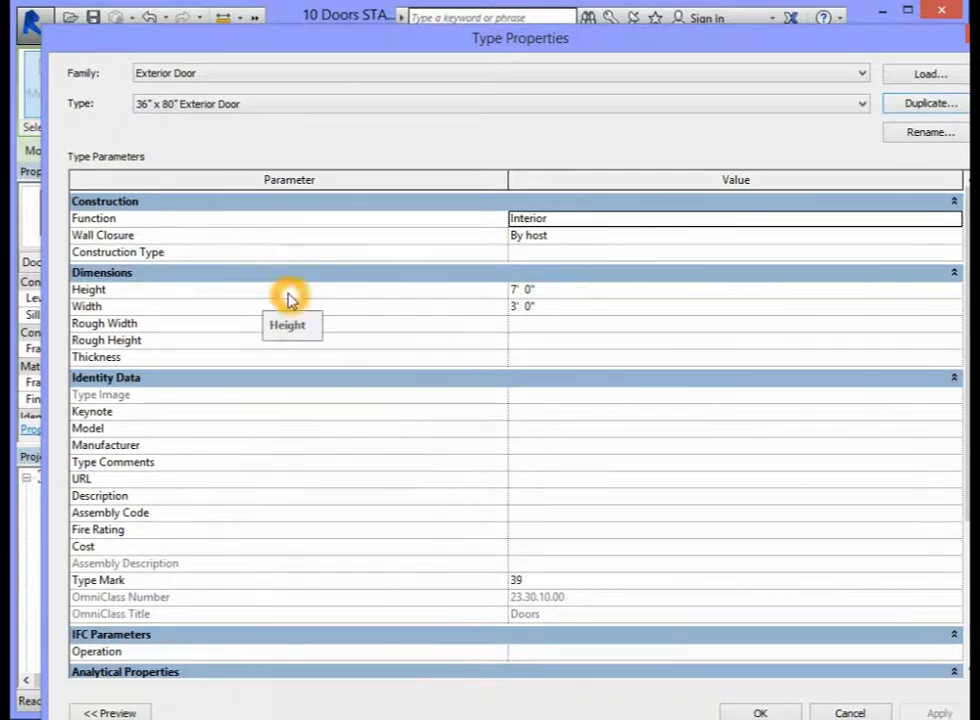
click(280, 296)
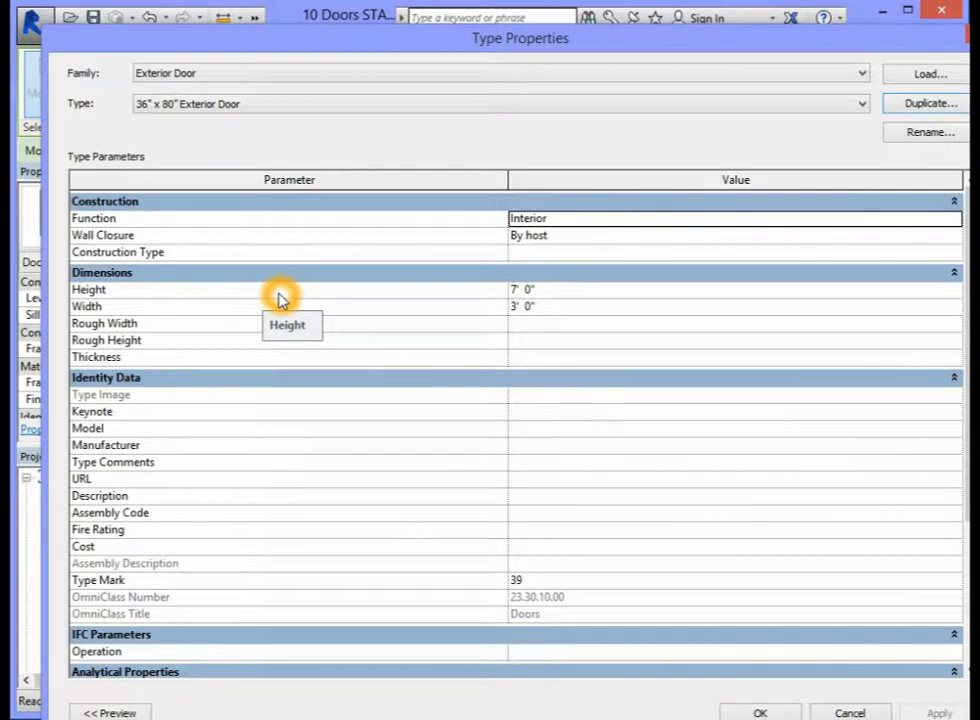
click(516, 291)
click(518, 291)
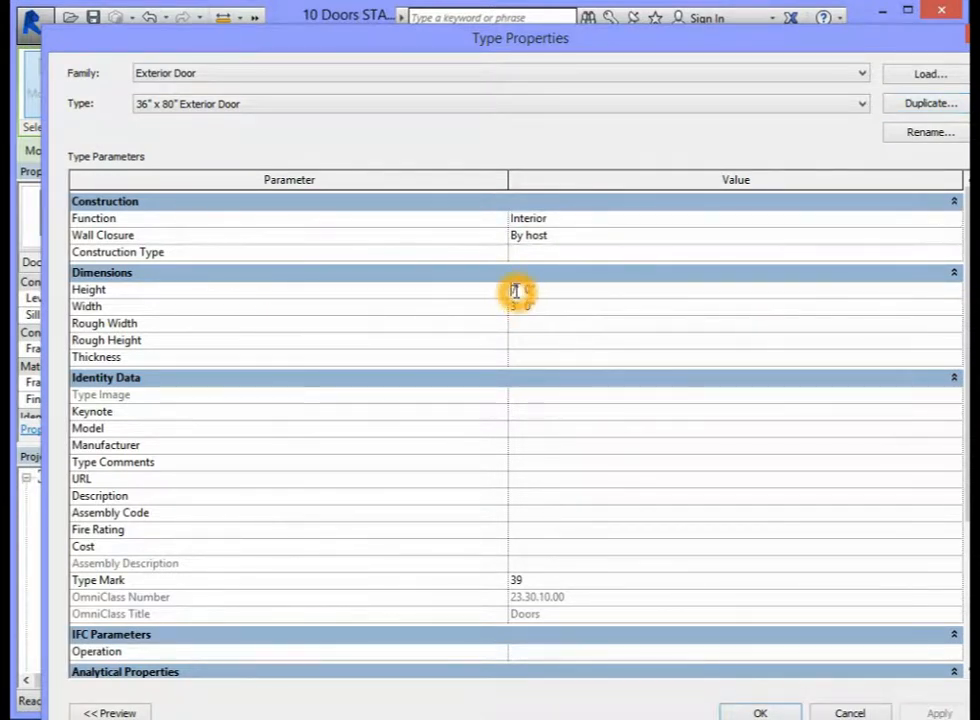
key(BackSpace)
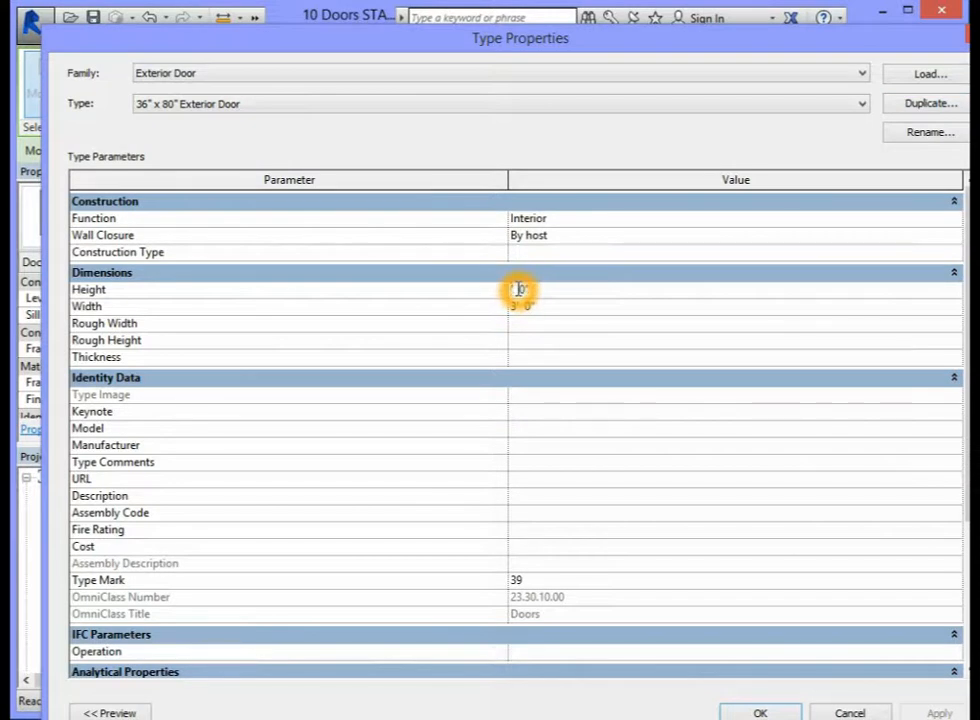
text(6)
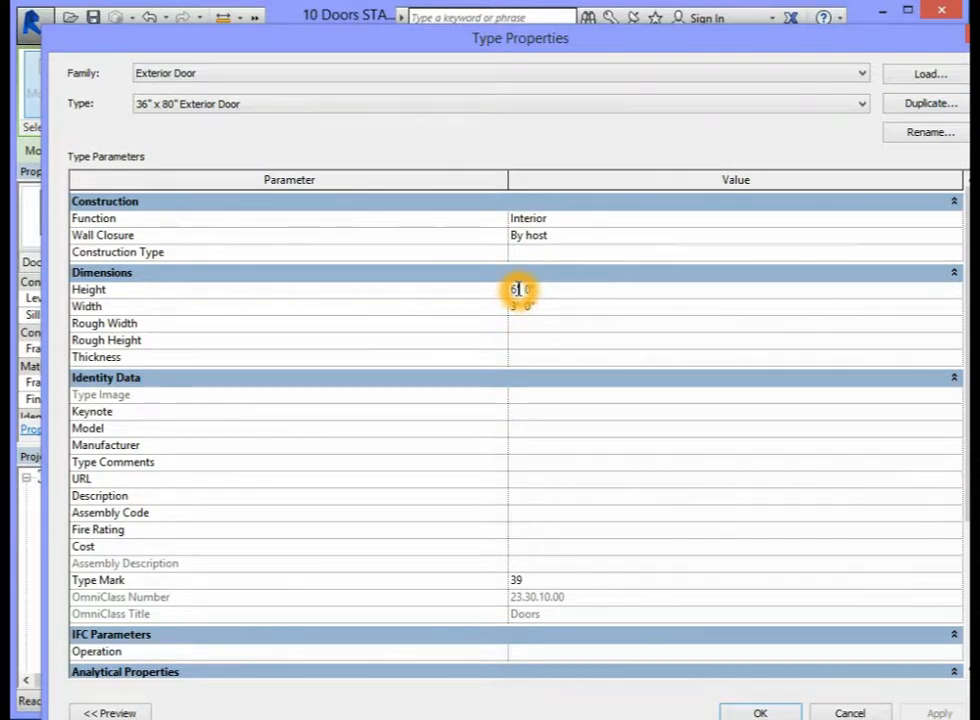
key(Right)
key(Right)
key(Right)
key(Right)
key(BackSpace)
text(8)
click(645, 358)
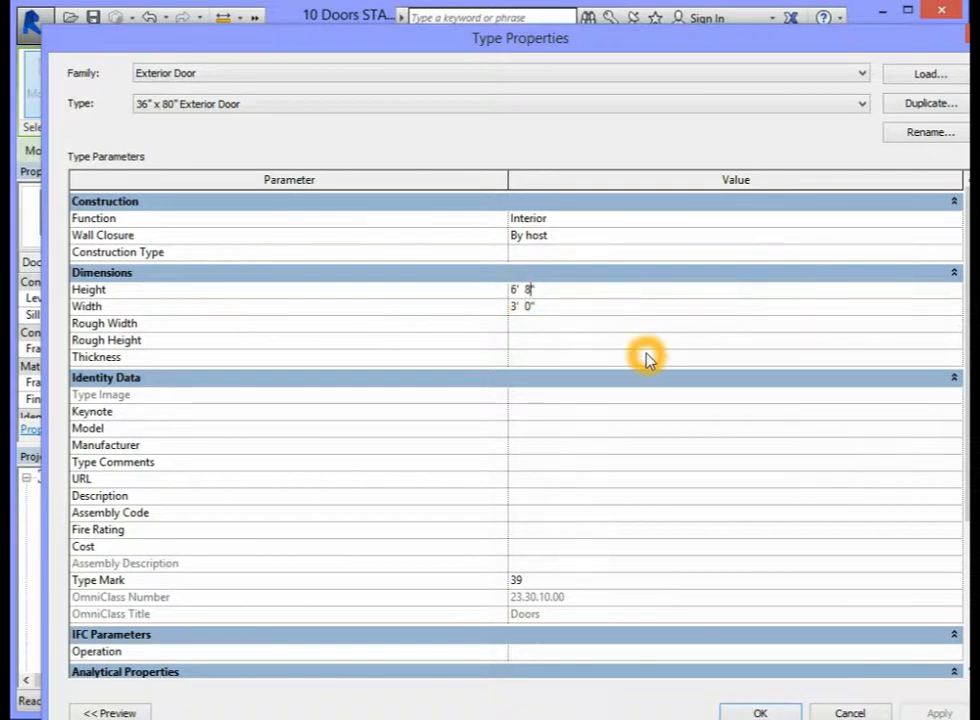
click(767, 712)
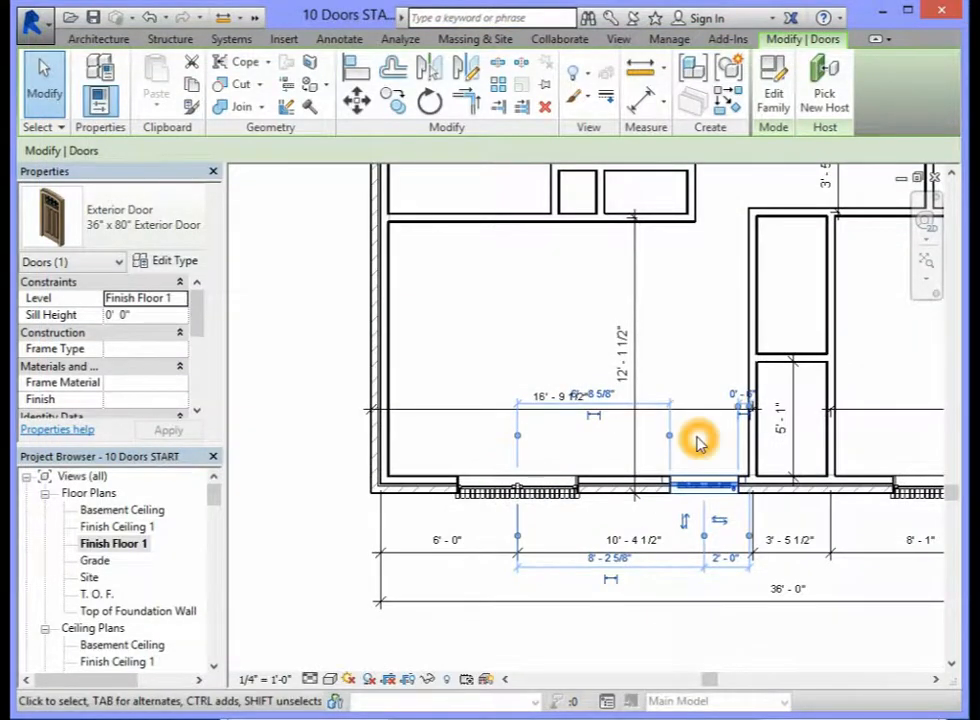
drag(707, 484, 595, 476)
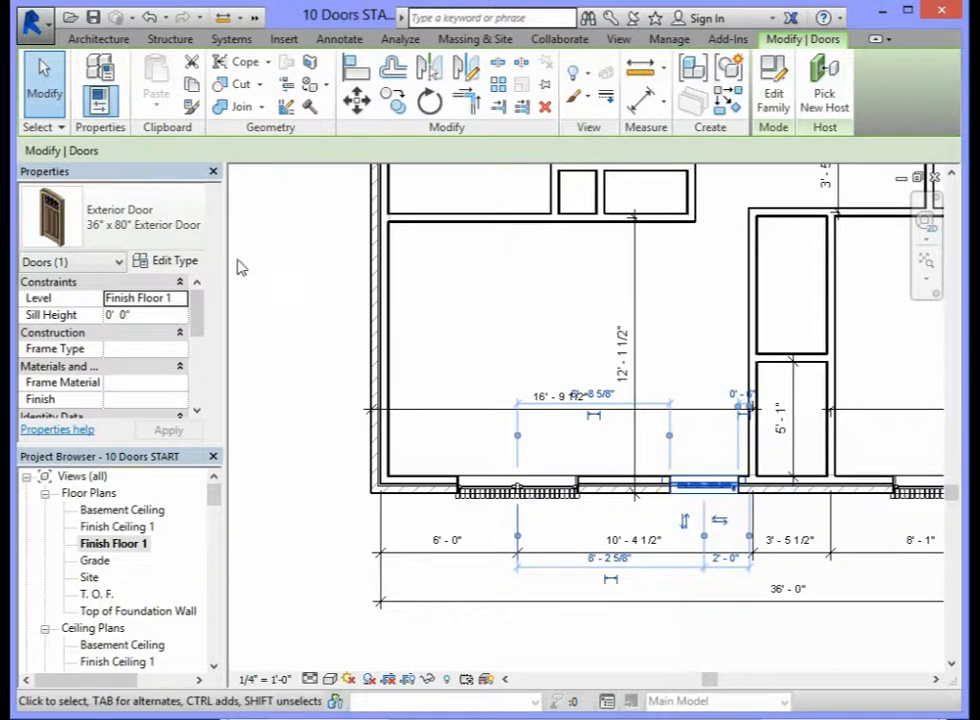
click(160, 222)
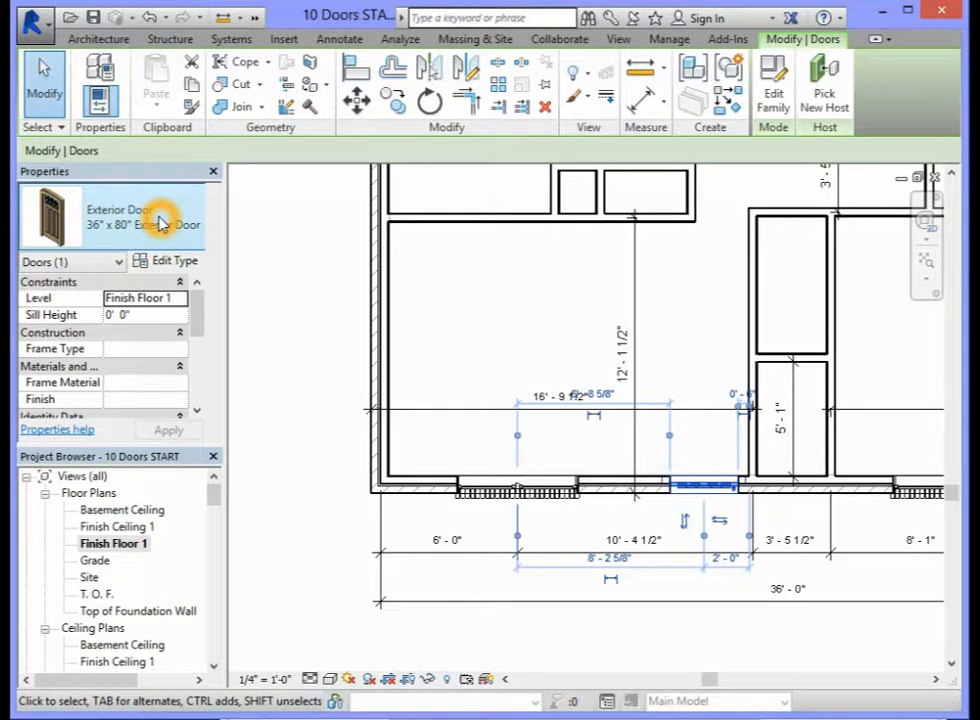
click(333, 612)
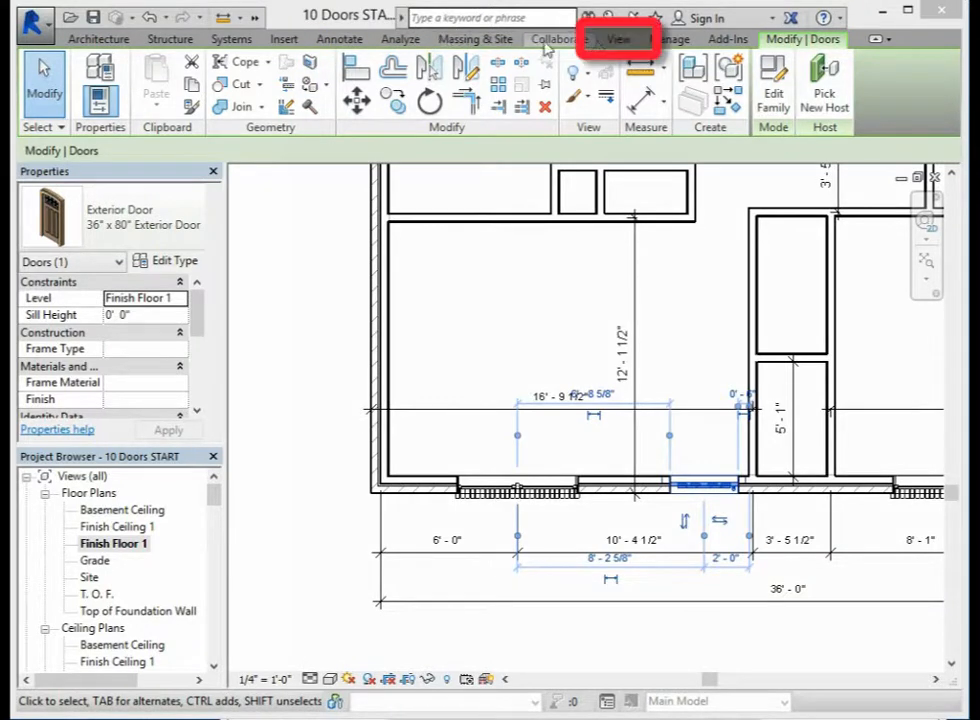
- Open the default 3D view and examine the exterior doors in the west and south walls from the southwest
click(617, 40)
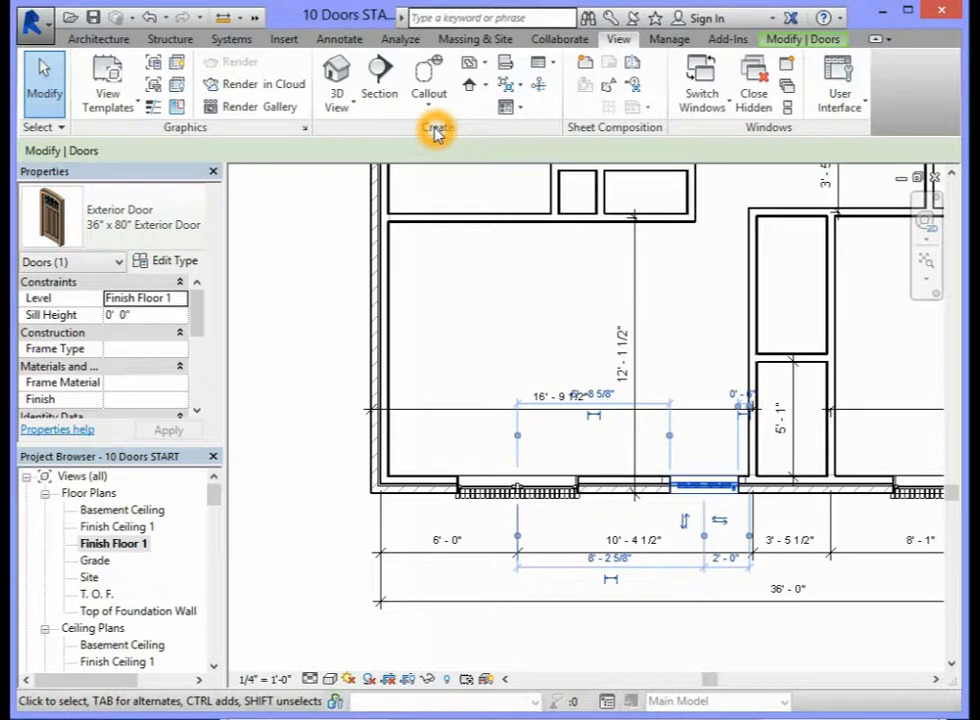
click(339, 80)
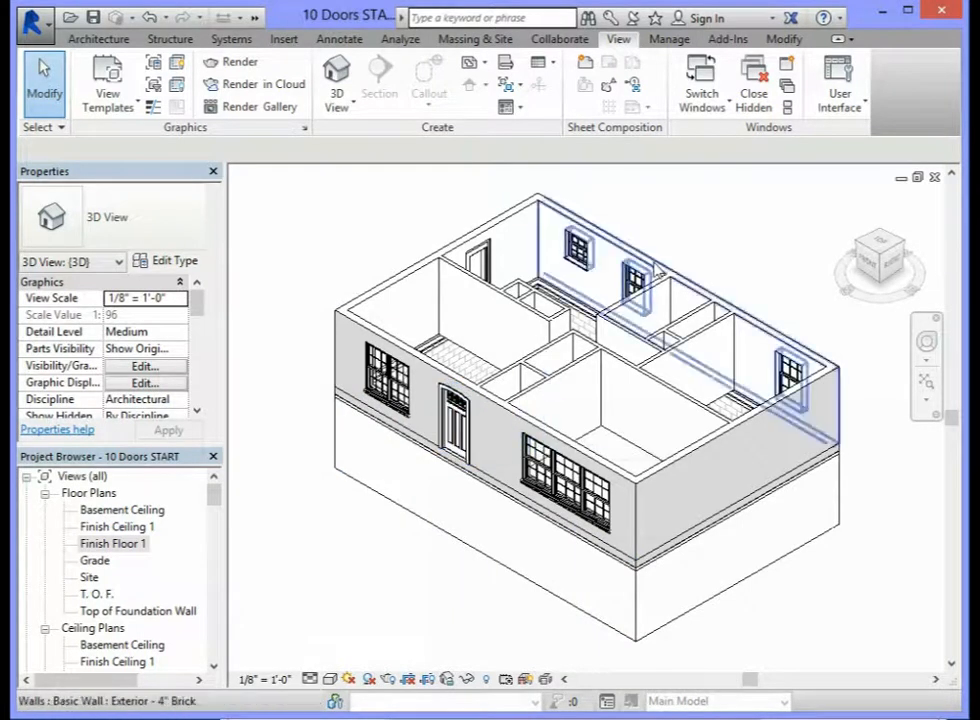
click(857, 245)
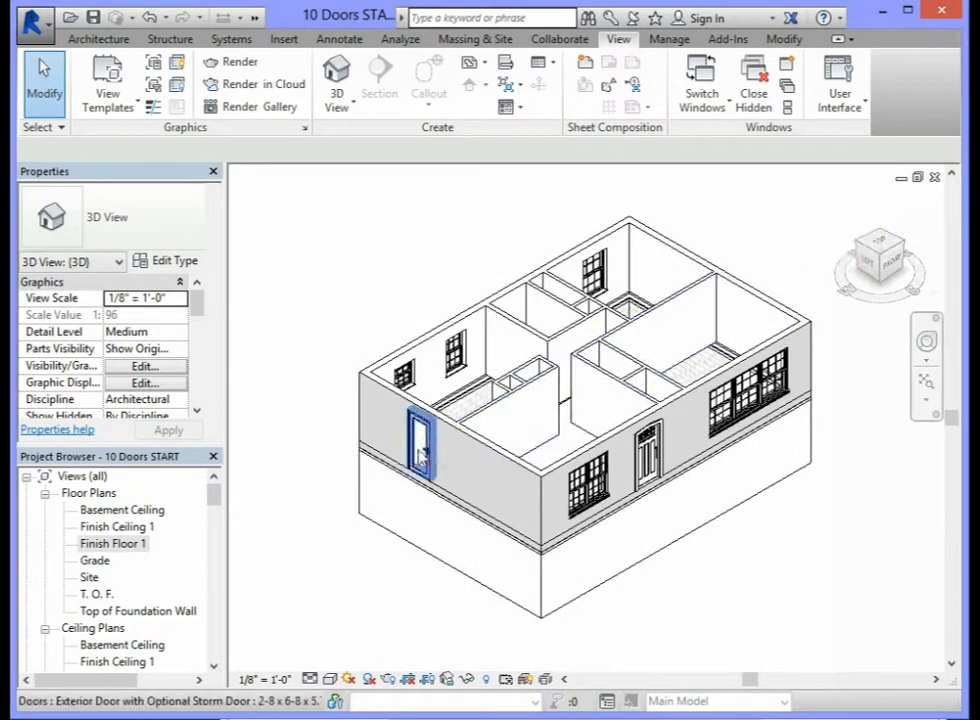
scroll(412, 452, up, 5)
scroll(412, 452, up, 2)
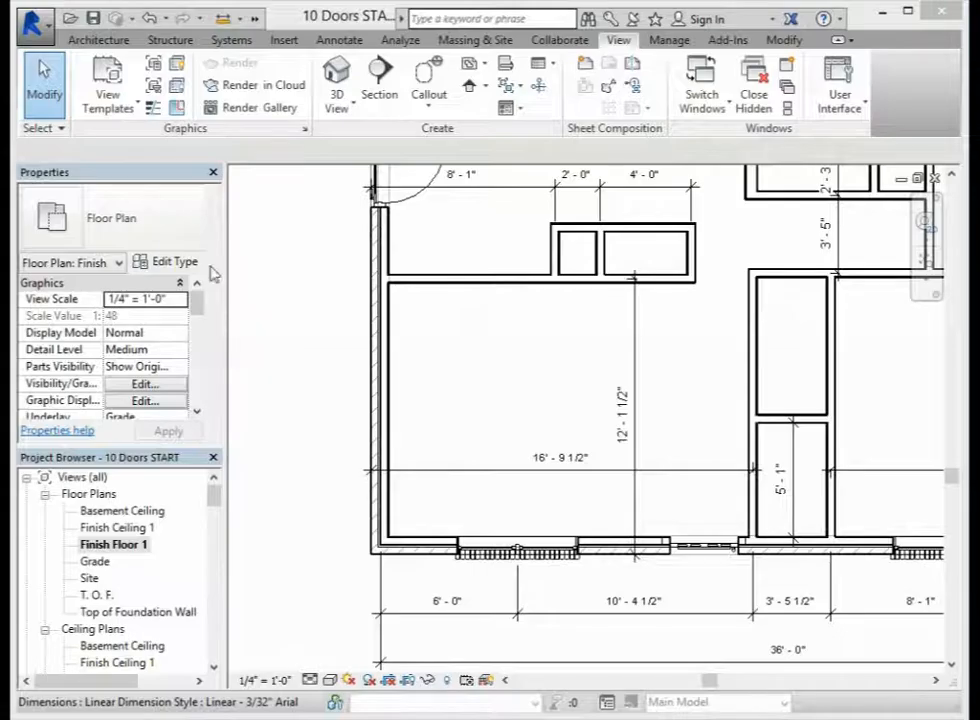
- In the Finish Floor 1 plan, start placing a door with the Interior Bifold 2 Wide 6 Panel 30" x 80" type
click(108, 545)
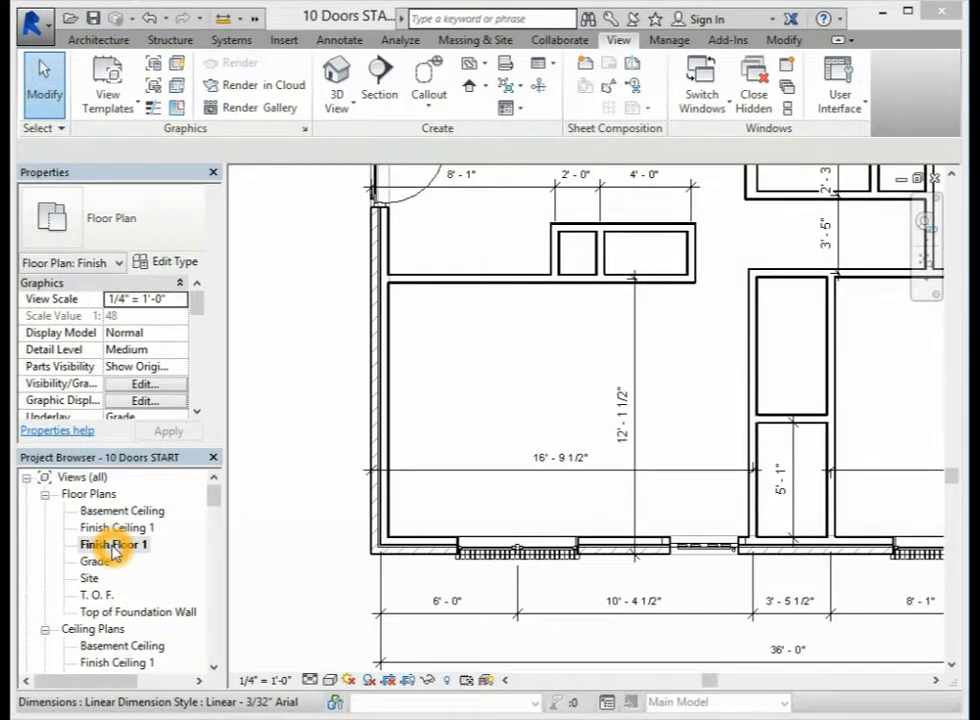
click(111, 547)
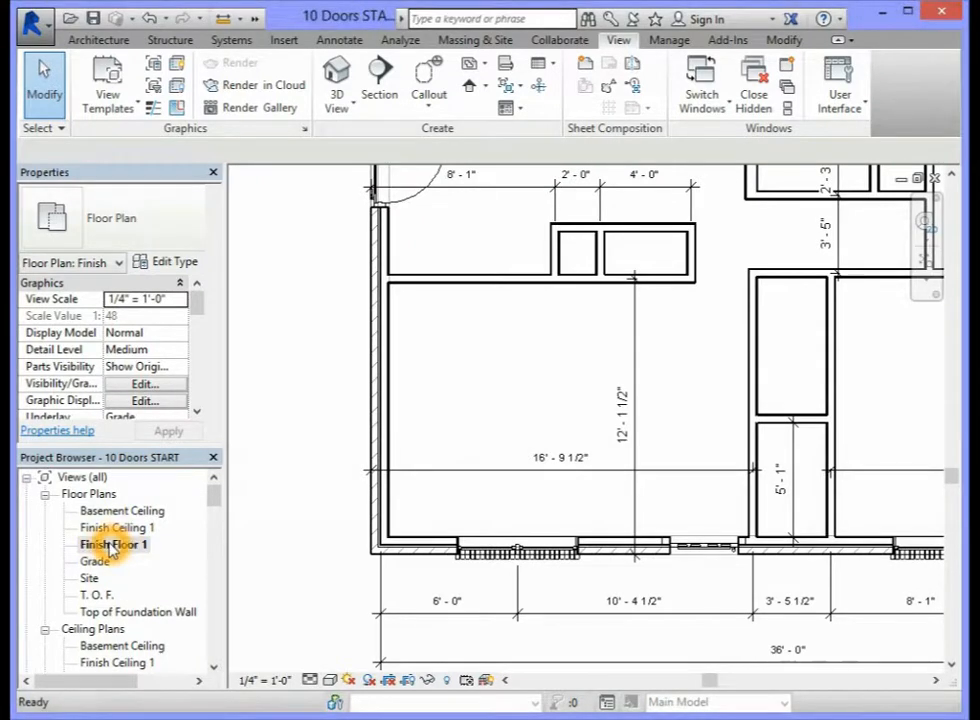
click(103, 42)
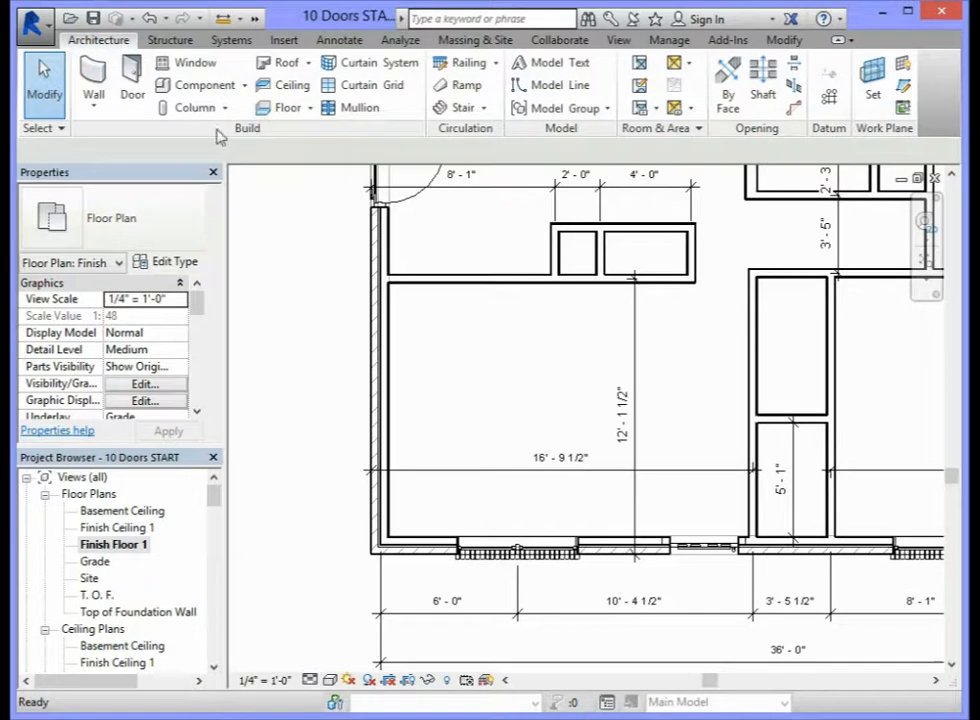
click(136, 88)
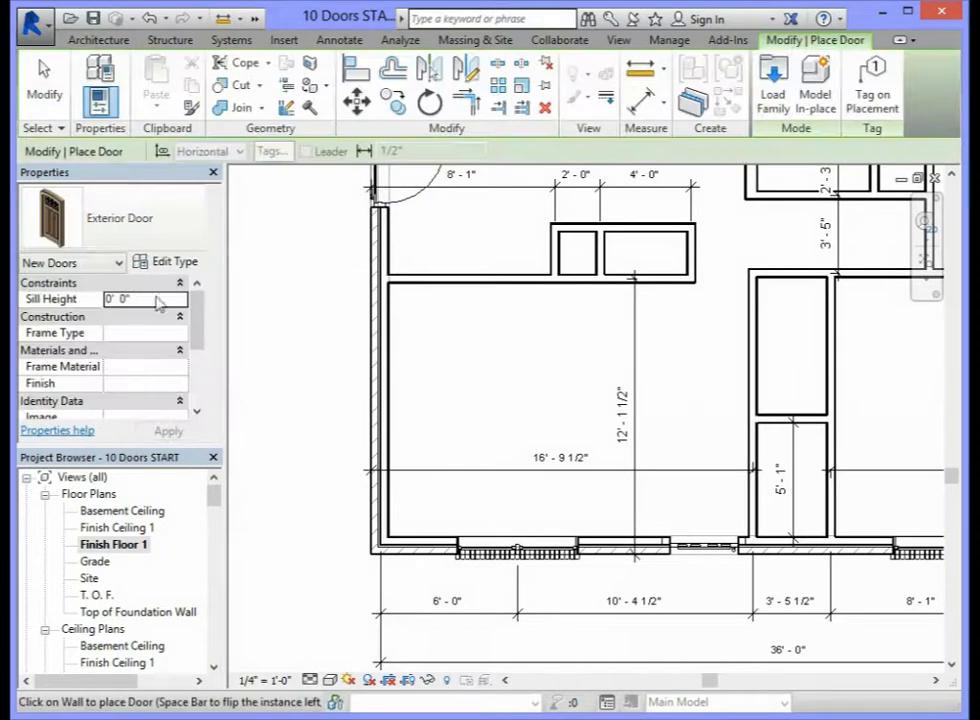
click(193, 220)
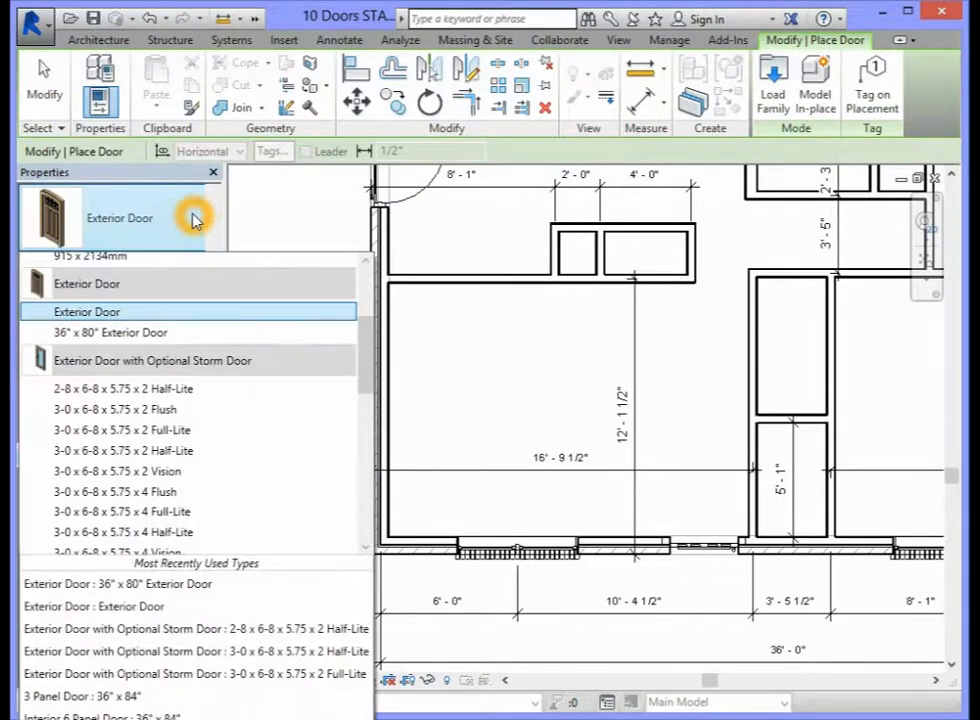
drag(371, 328, 365, 444)
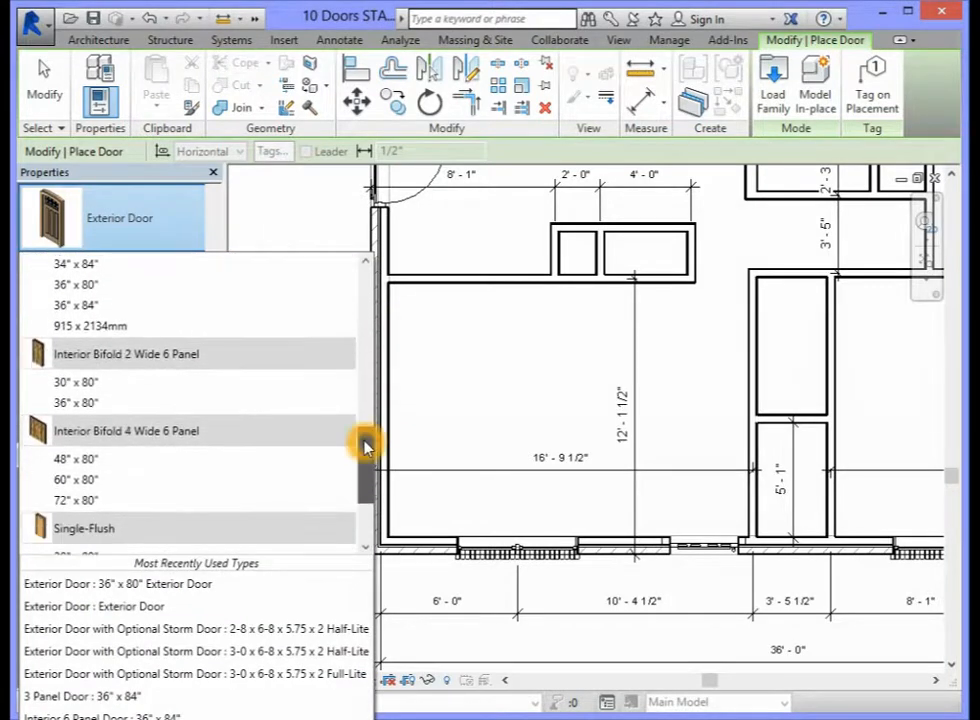
mouse_move(127, 356)
click(147, 355)
click(189, 357)
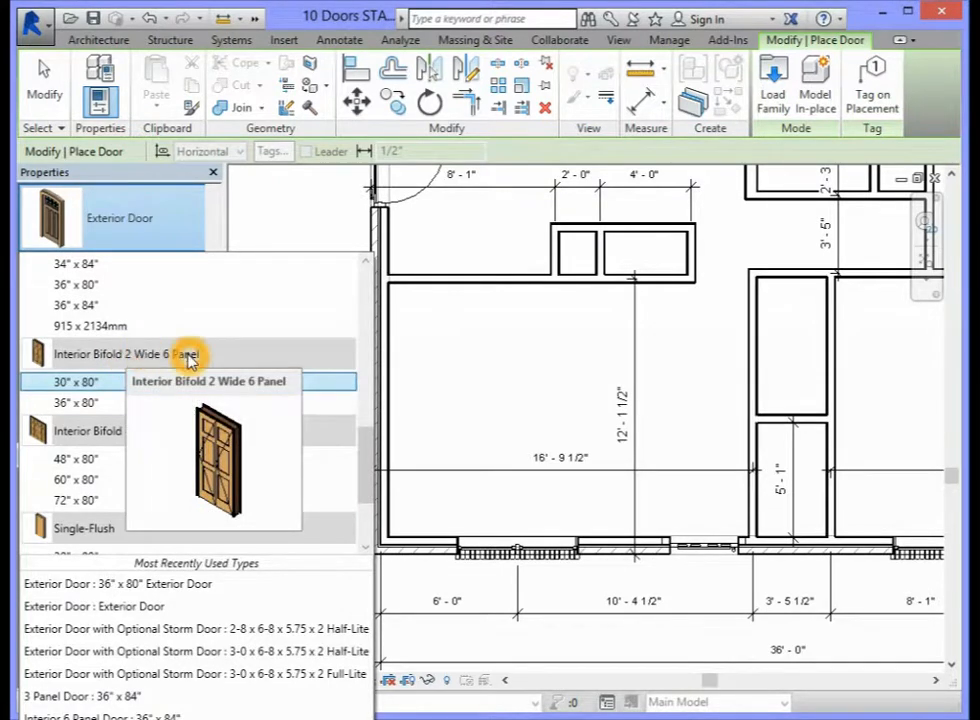
click(94, 382)
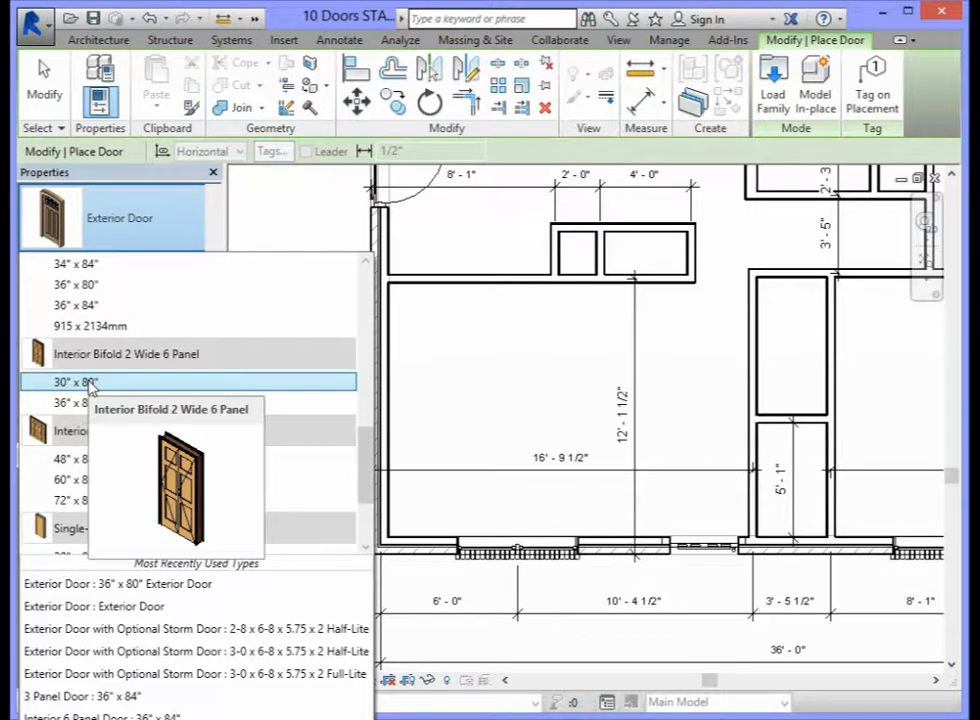
click(89, 384)
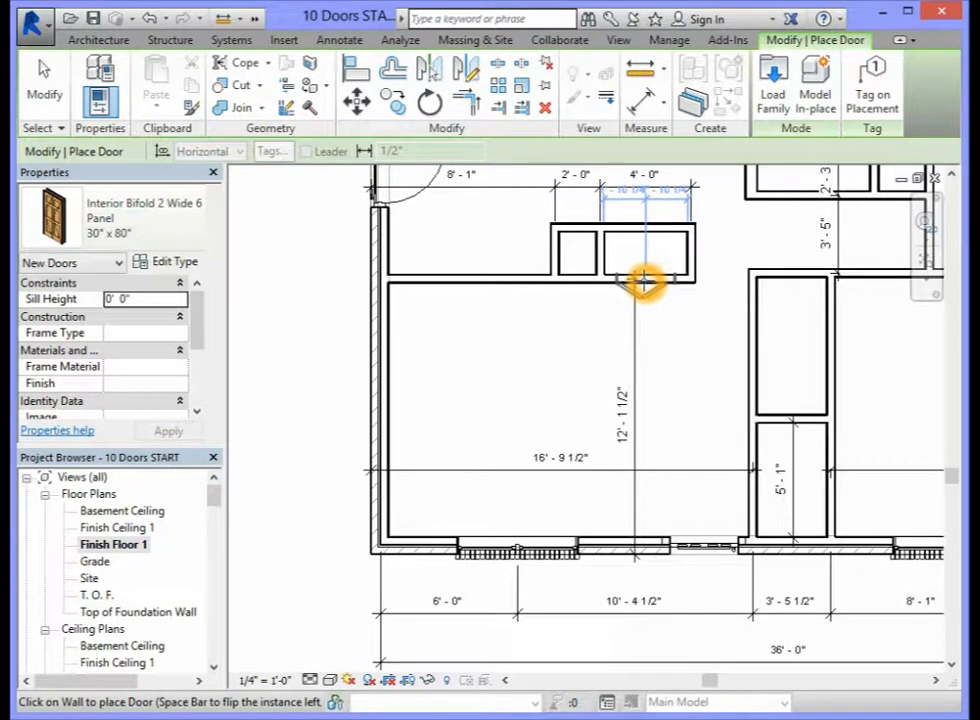
- Place the bifold door centred in the south wall of the 4' - 0" closet, folding into the room, and flip its orientation
click(643, 282)
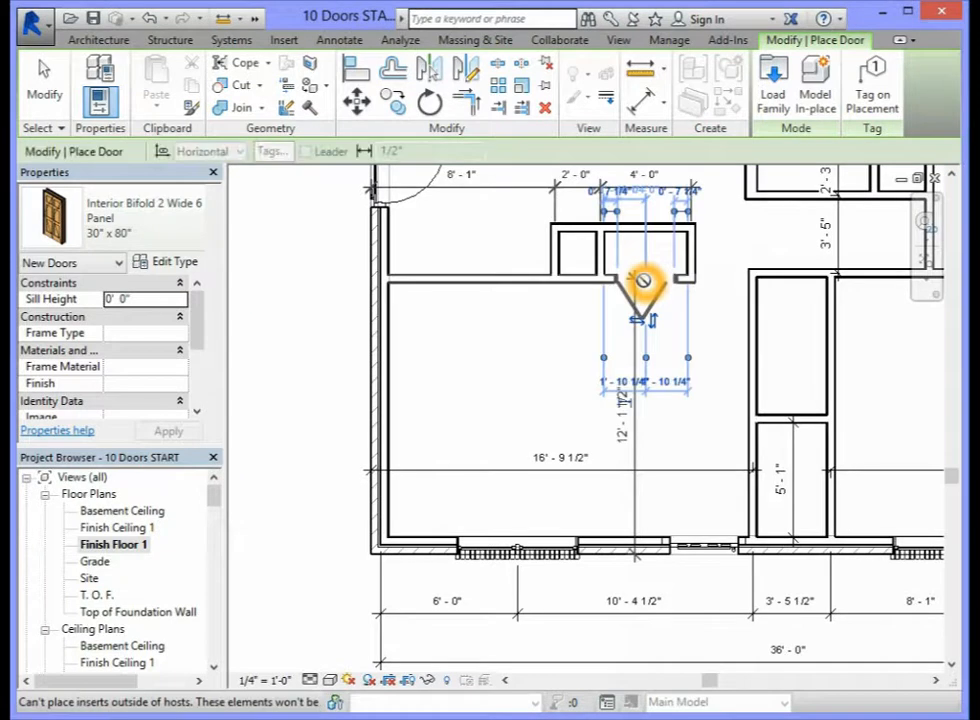
click(567, 389)
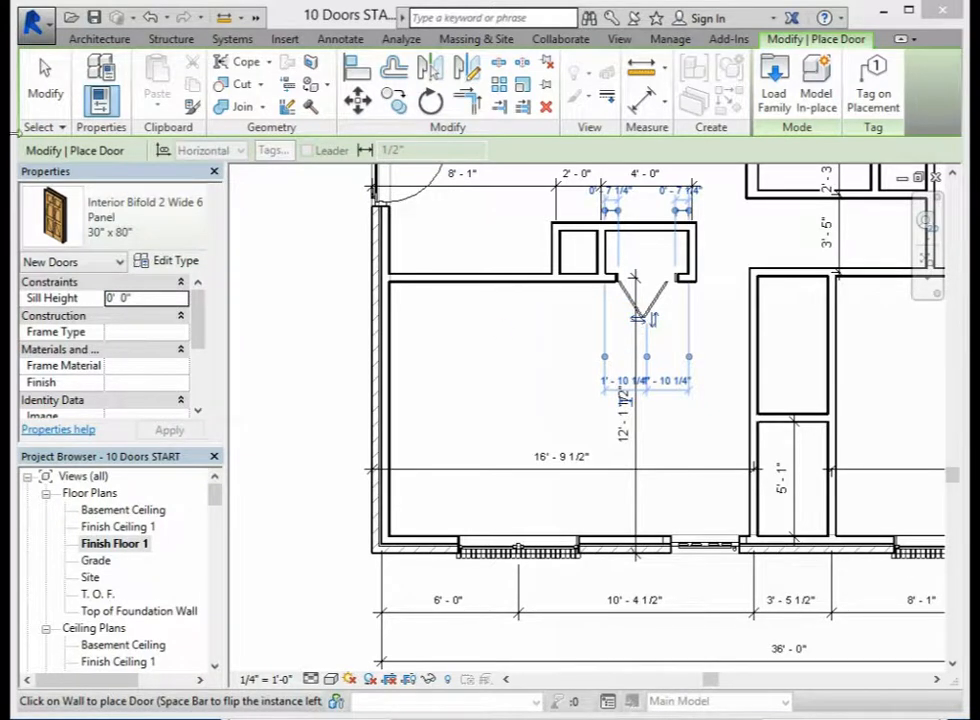
click(37, 104)
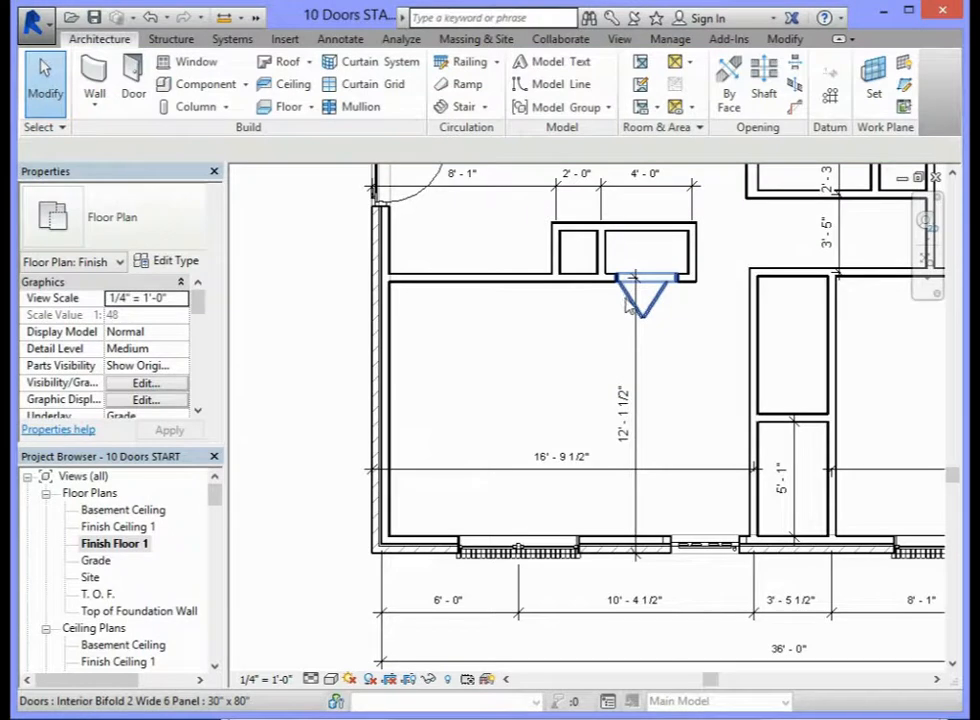
click(627, 302)
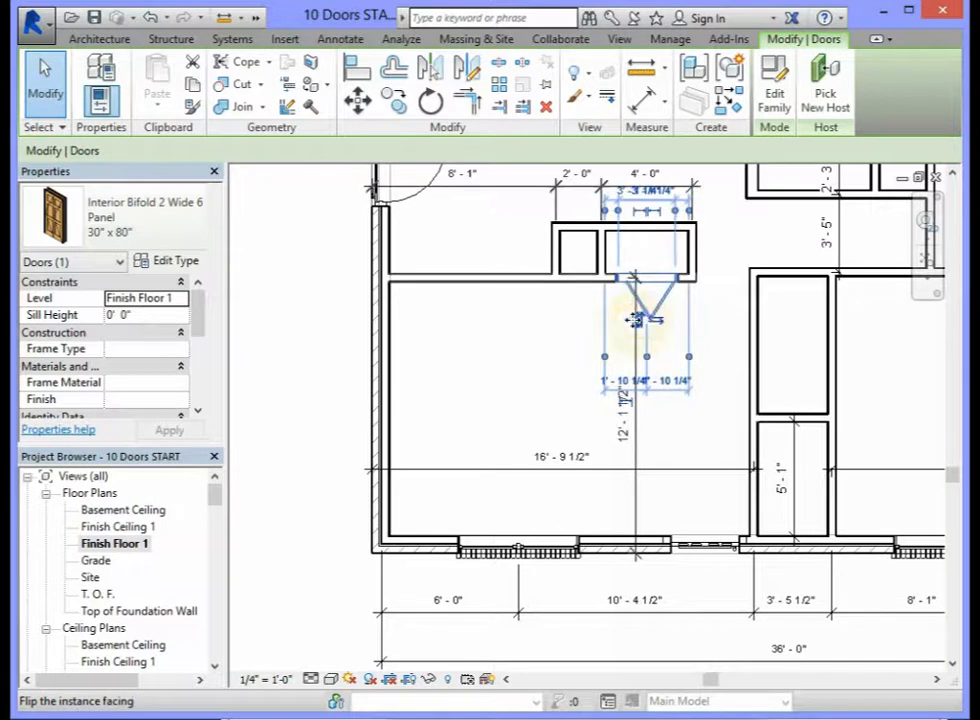
click(636, 320)
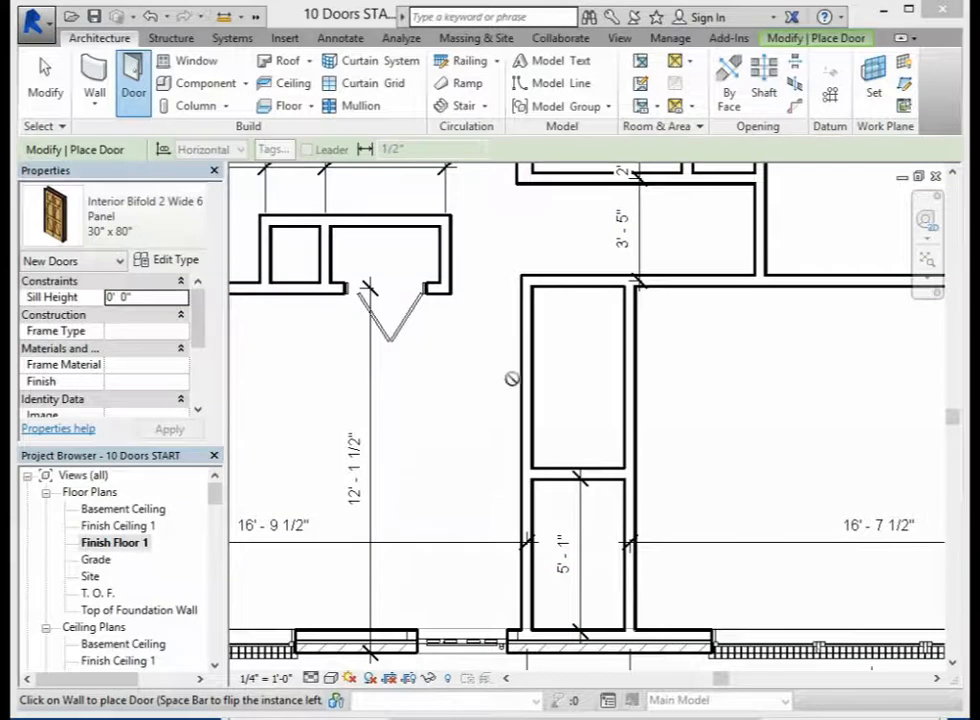
- Start placing another door and choose the Interior 6 Panel Door 30" x 80" type for the stairwell entrance
click(588, 278)
click(572, 278)
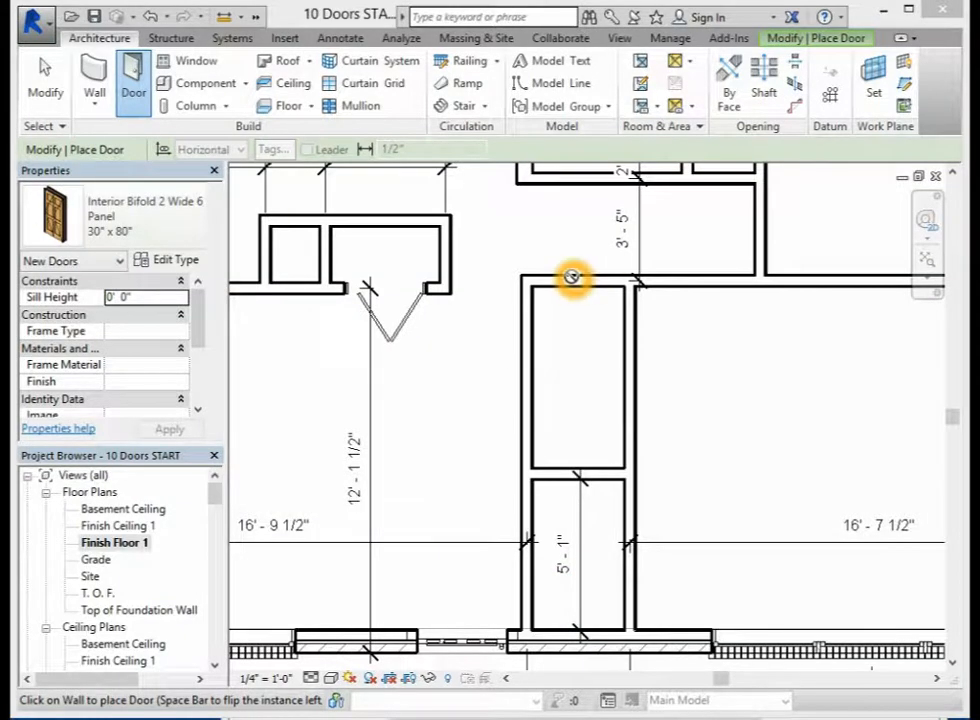
click(89, 39)
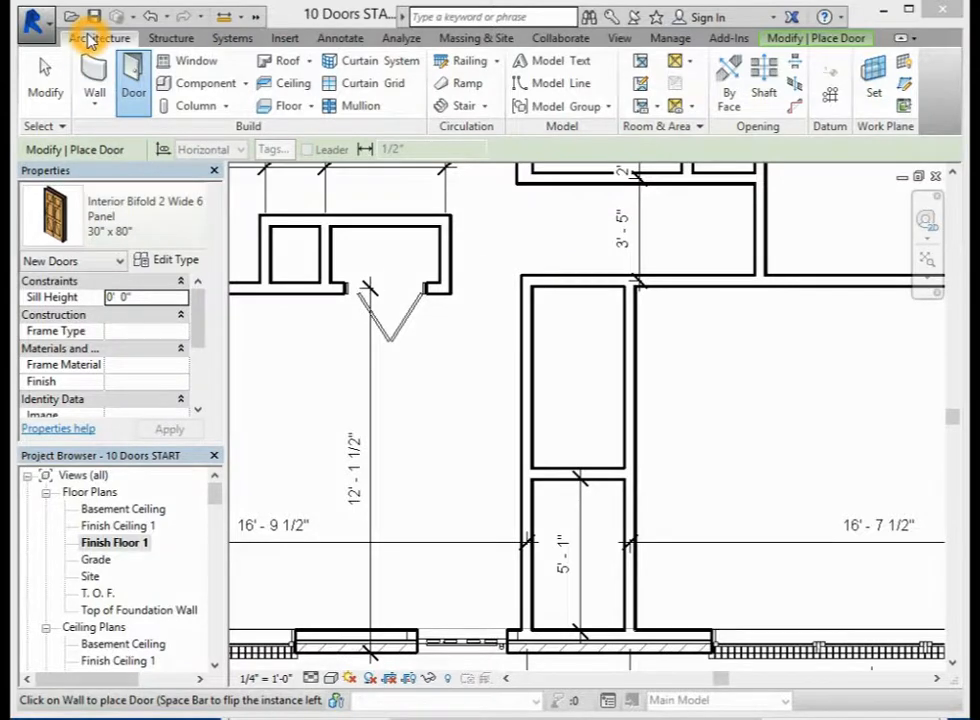
click(89, 39)
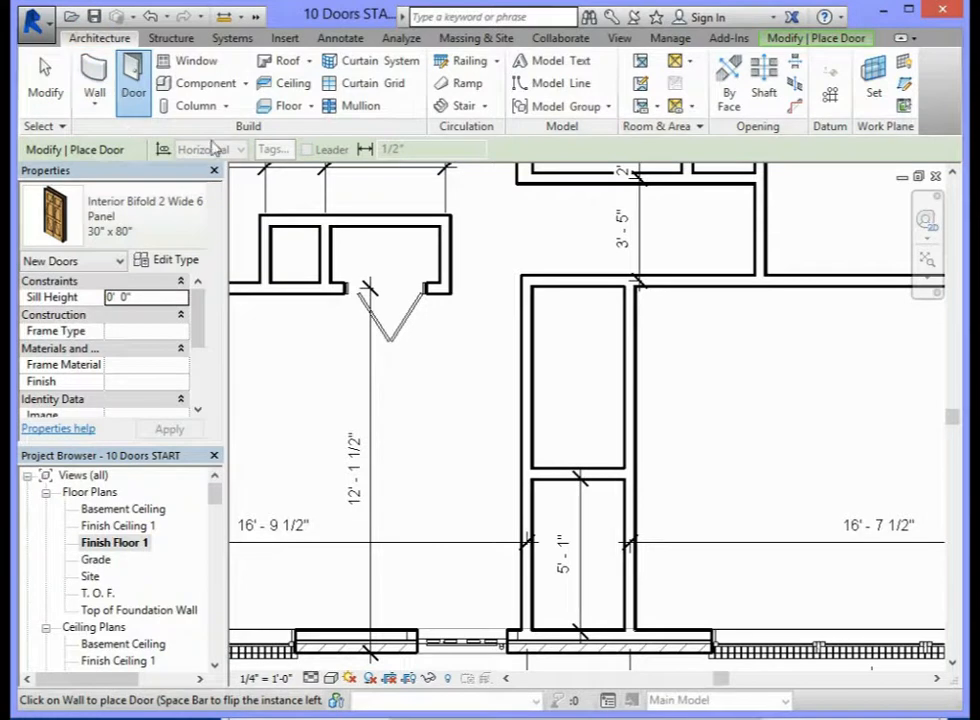
click(135, 87)
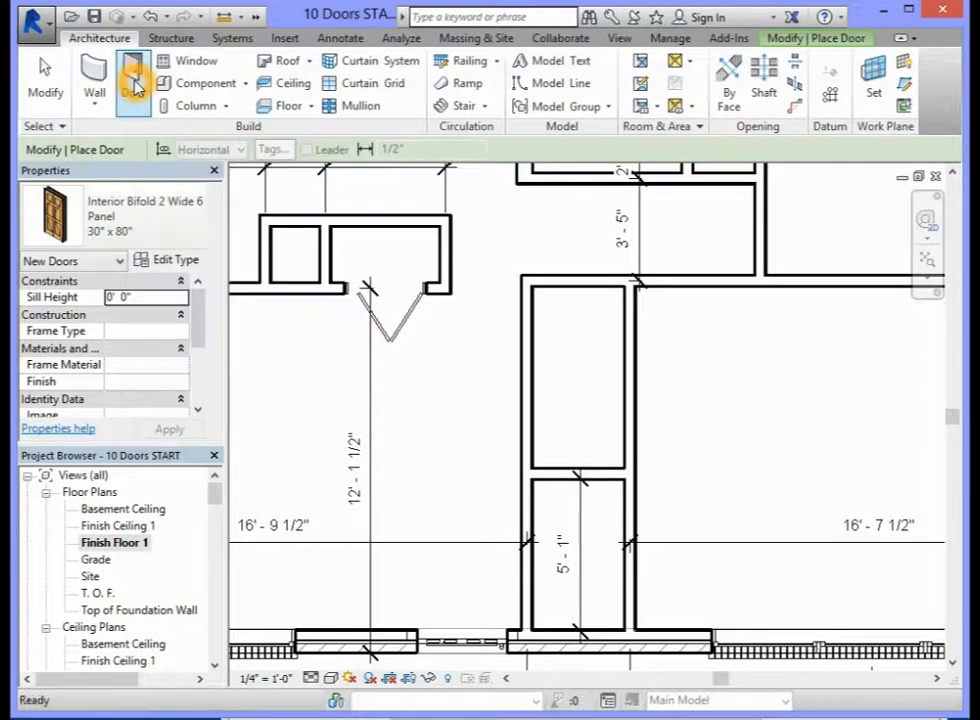
click(190, 222)
scroll(258, 333, up, 1)
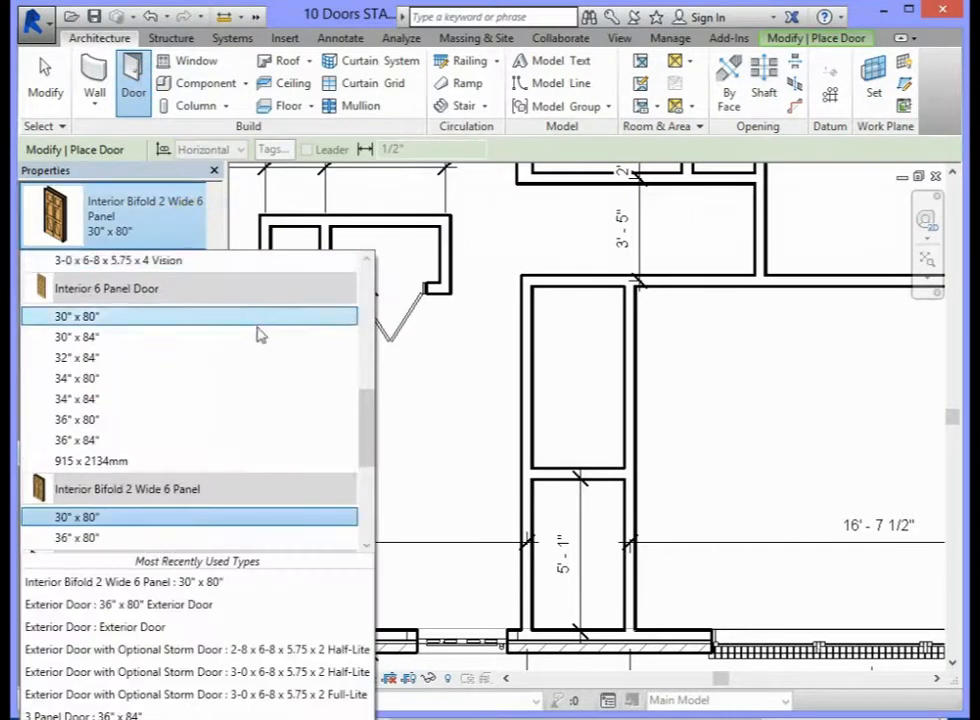
drag(371, 403, 370, 400)
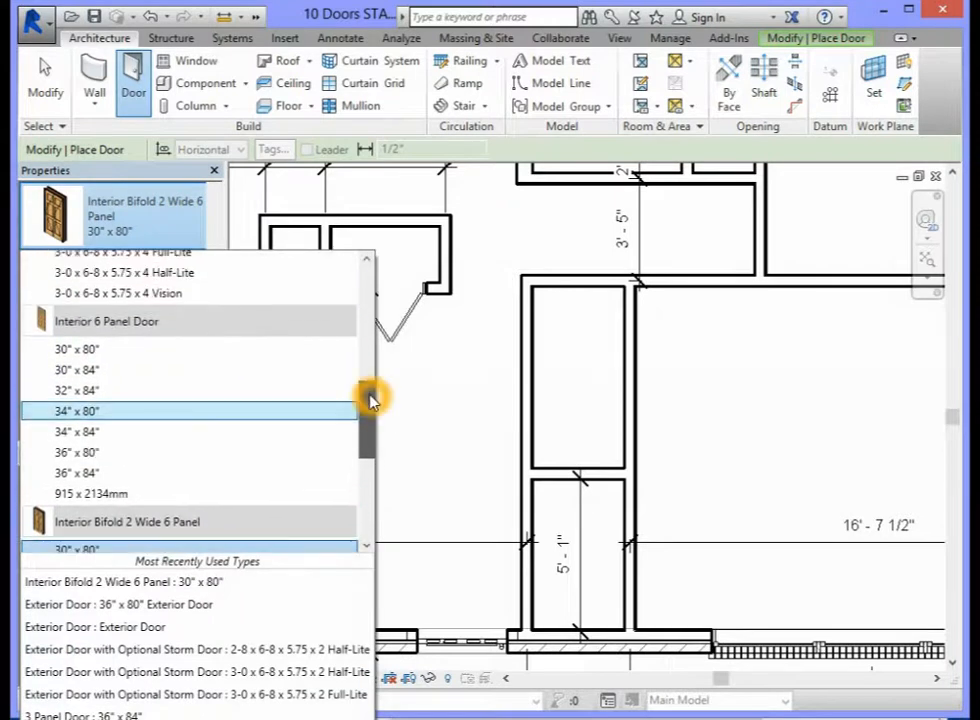
click(103, 324)
click(158, 323)
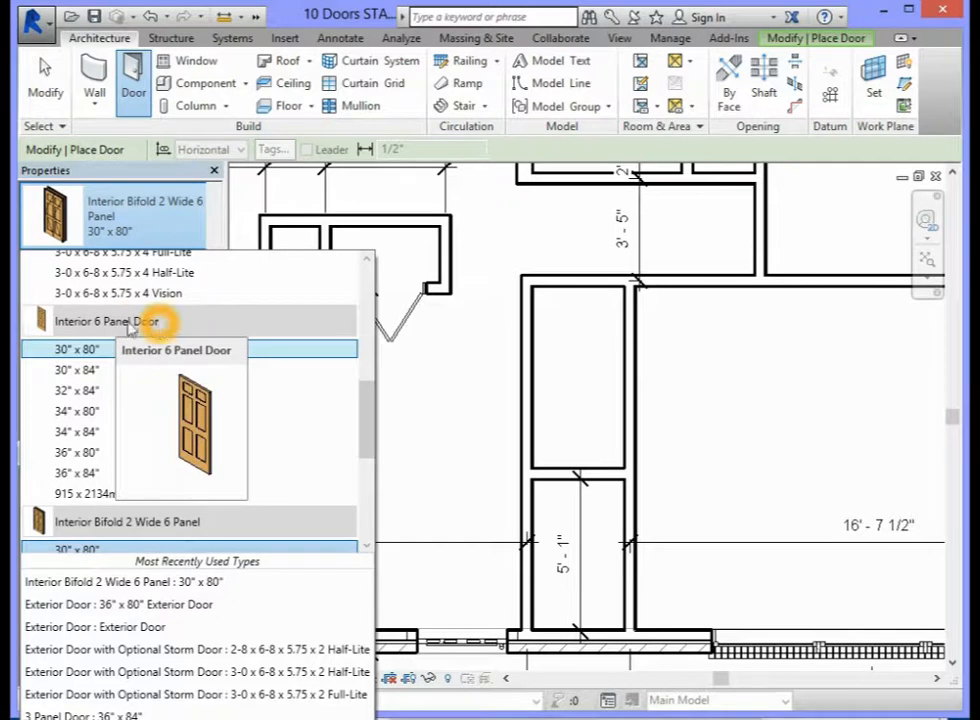
click(96, 355)
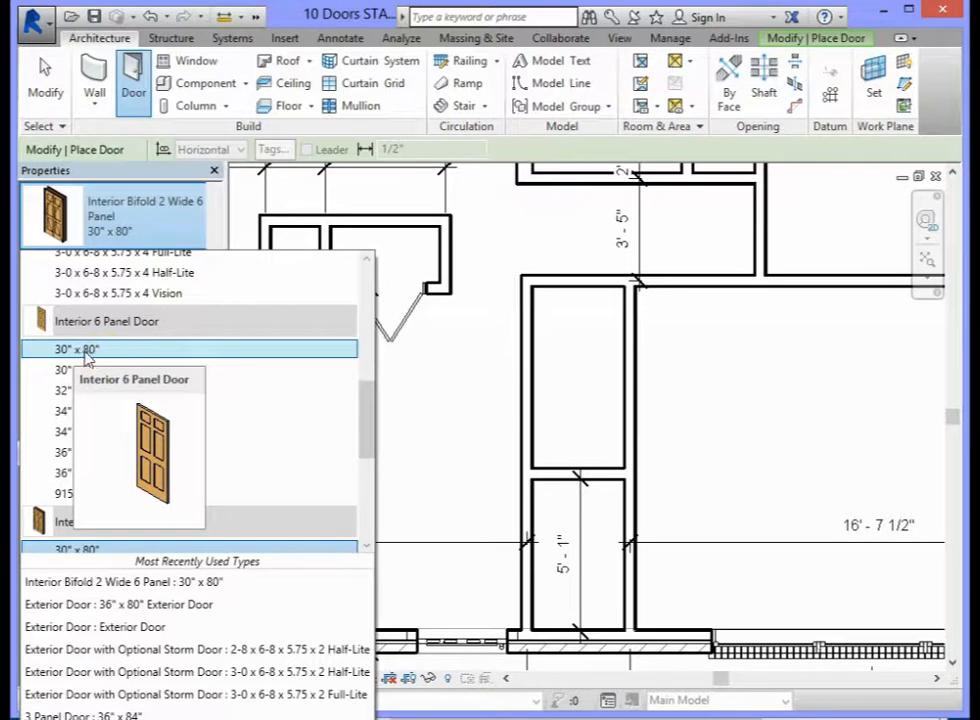
click(84, 355)
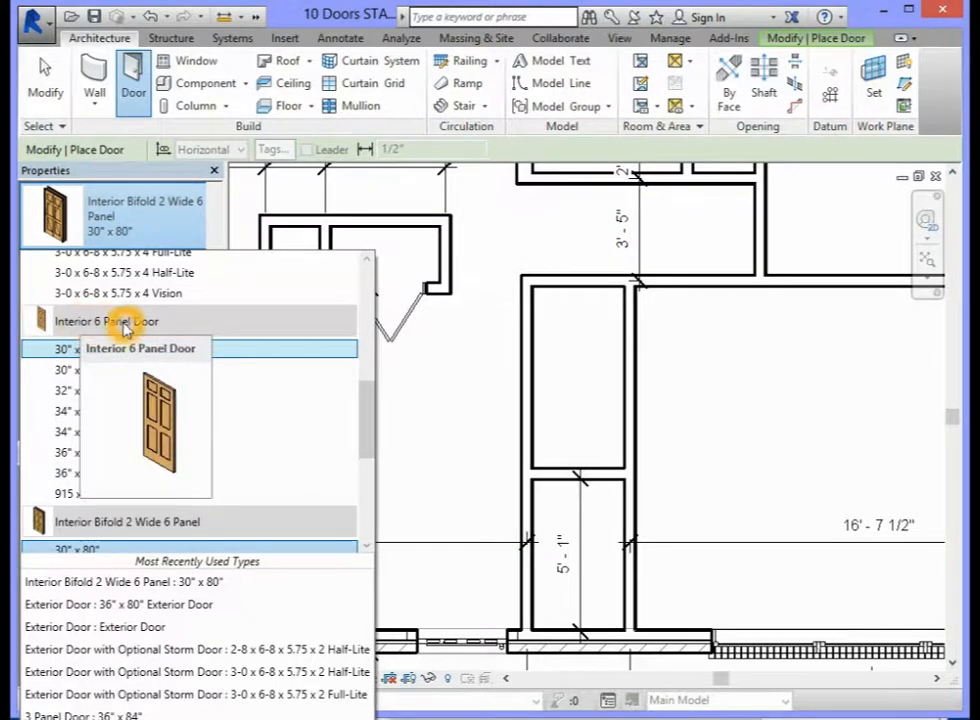
click(66, 350)
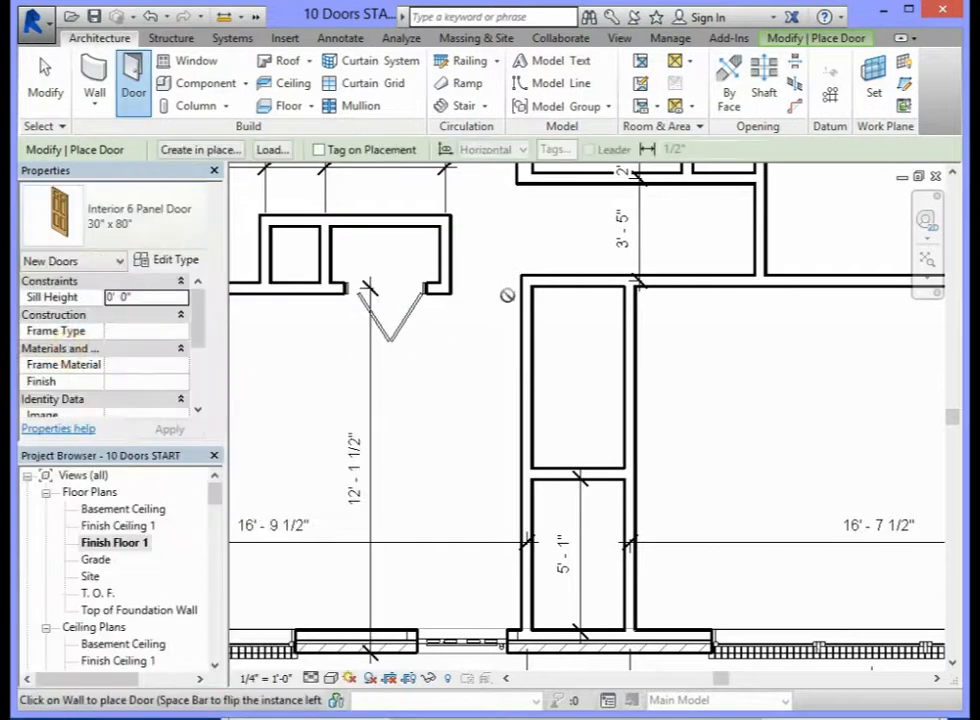
- Place the 6 panel door in the stairwell's north wall, swinging into the hall, and select the placed door
click(570, 283)
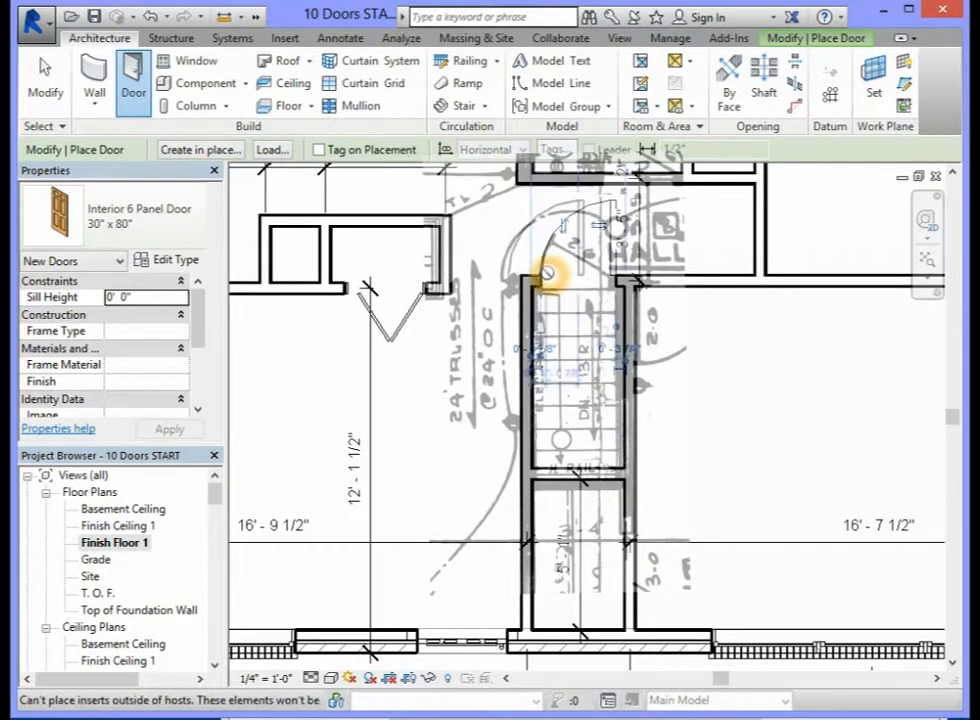
click(44, 78)
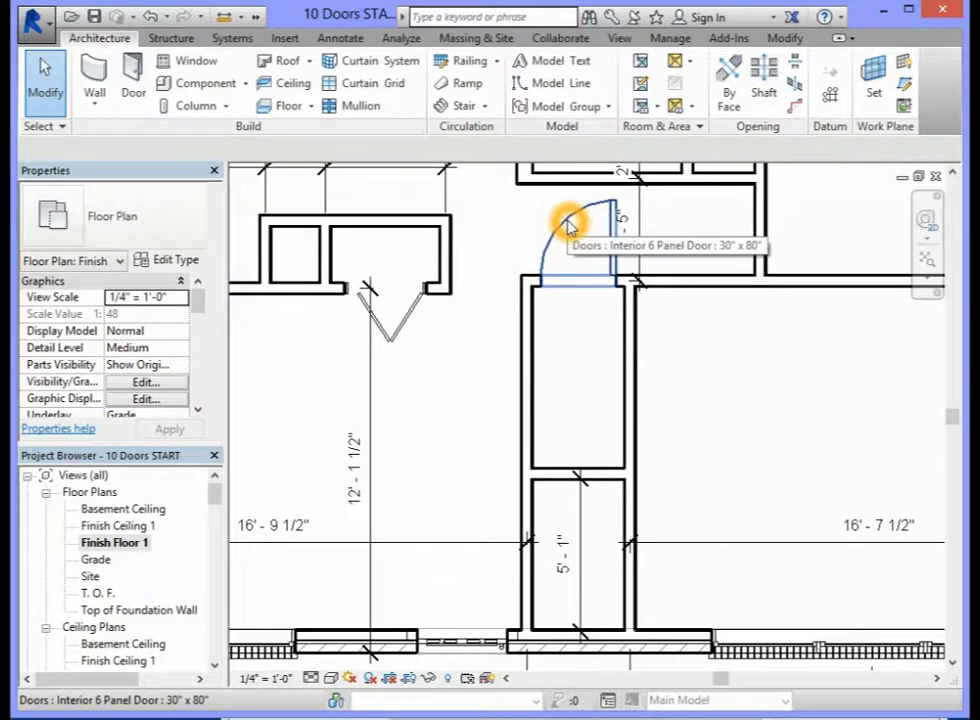
click(567, 226)
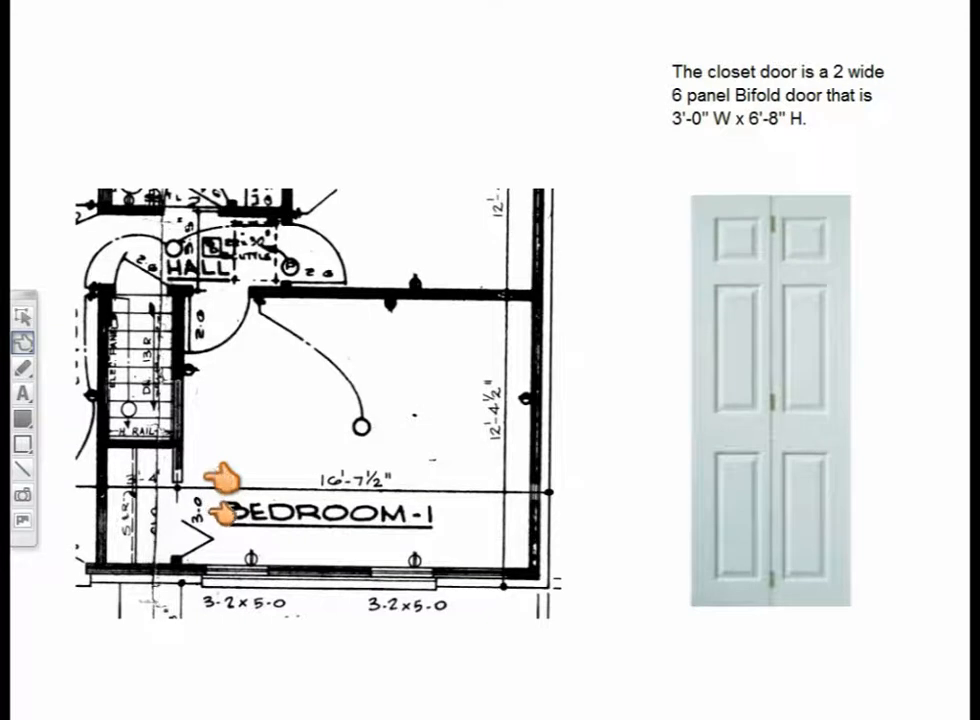
click(210, 511)
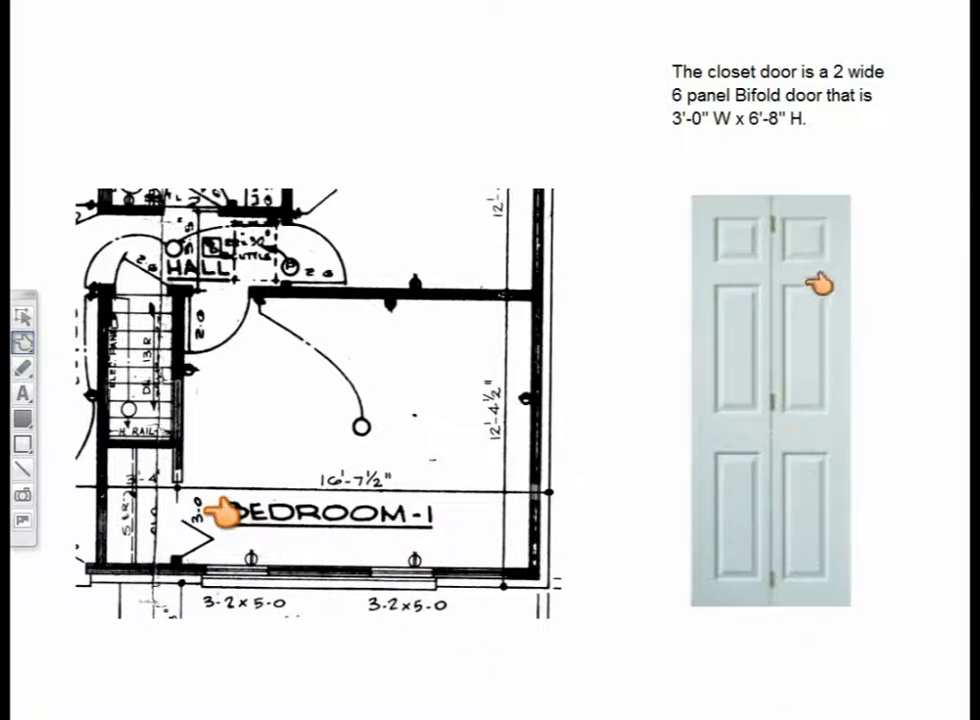
click(743, 204)
click(827, 206)
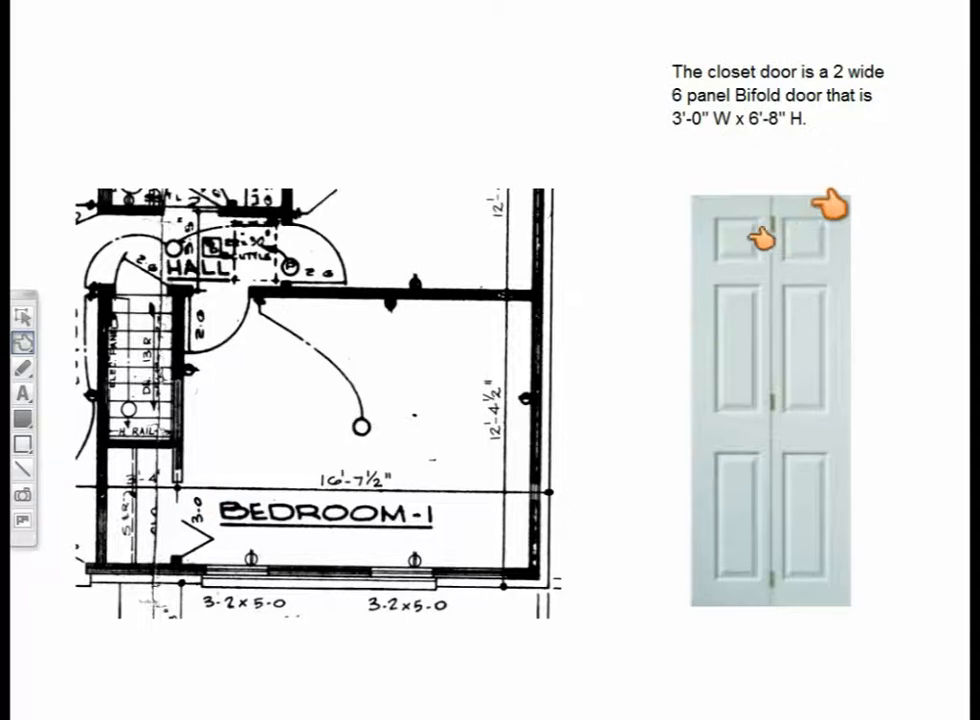
click(752, 235)
click(750, 324)
click(750, 466)
click(808, 471)
click(817, 373)
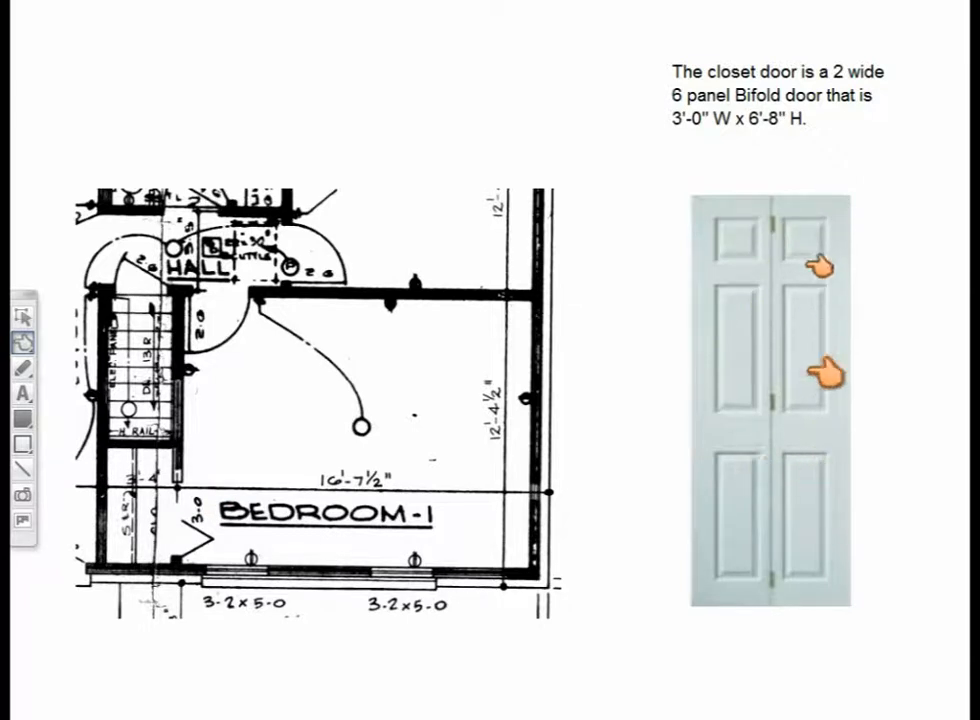
click(817, 242)
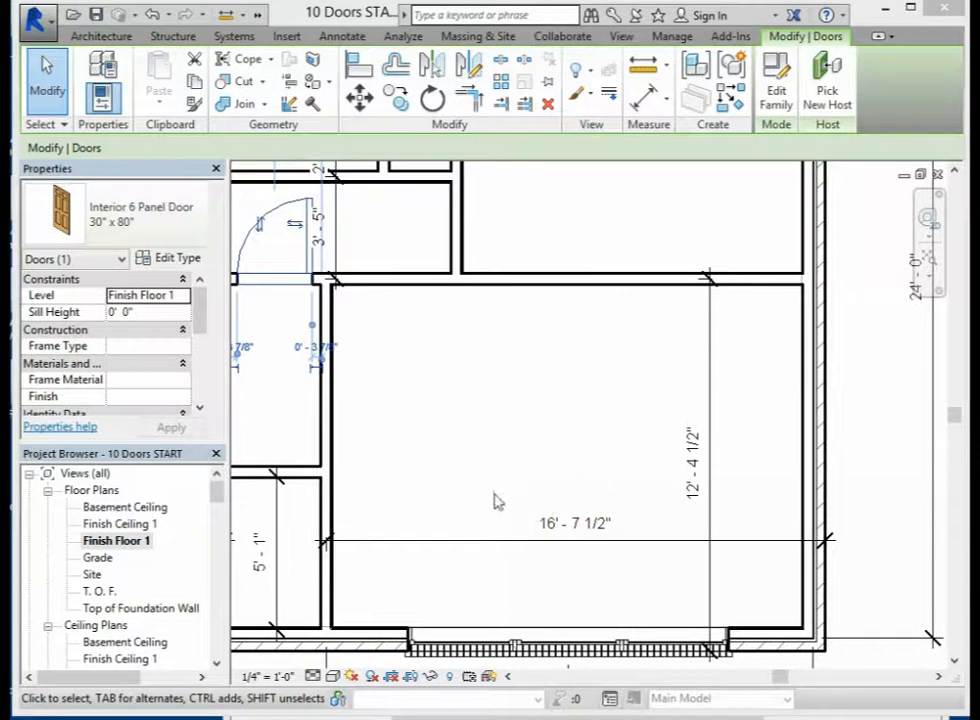
- Place an Interior Bifold 2 Wide 6 Panel 36" x 80" door centred in the east wall of the 5' - 1" closet, 2' - 6 1/2" from each end
drag(780, 683, 770, 683)
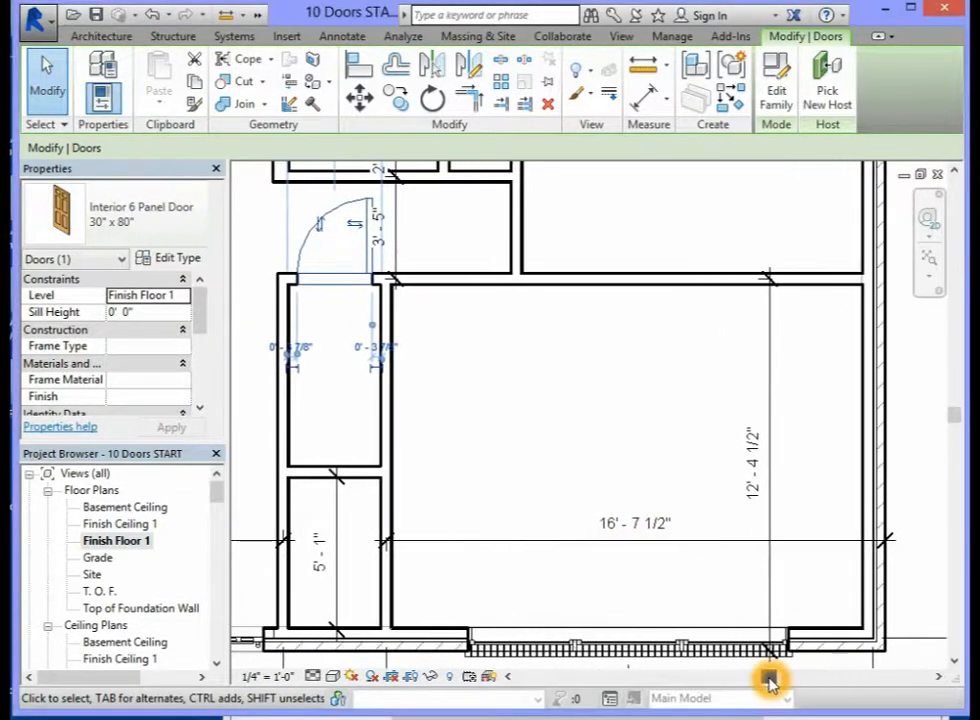
click(105, 36)
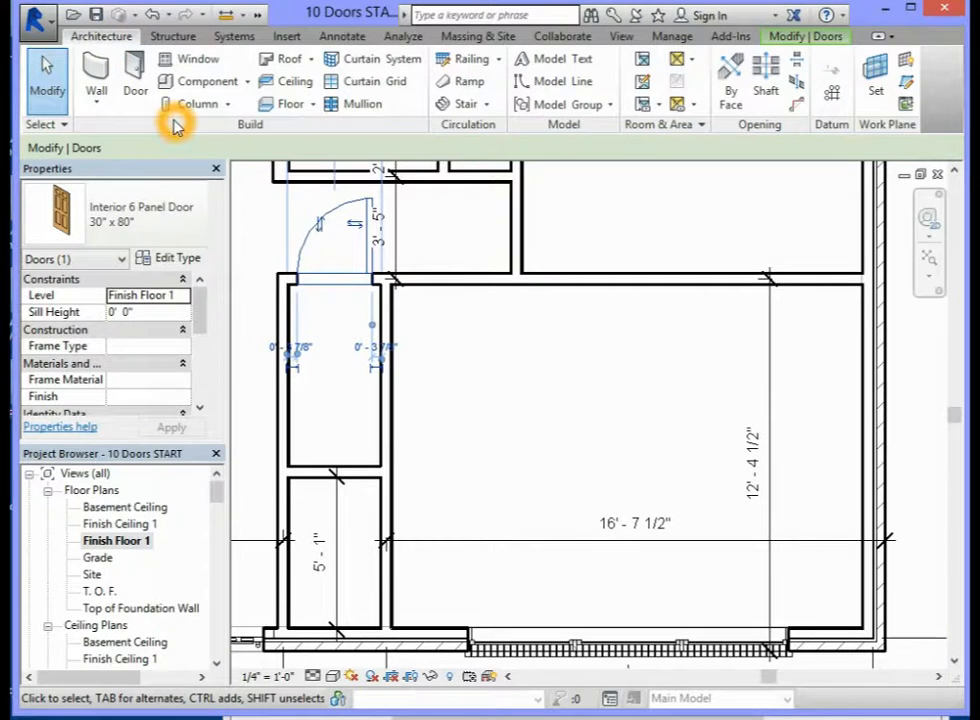
click(137, 75)
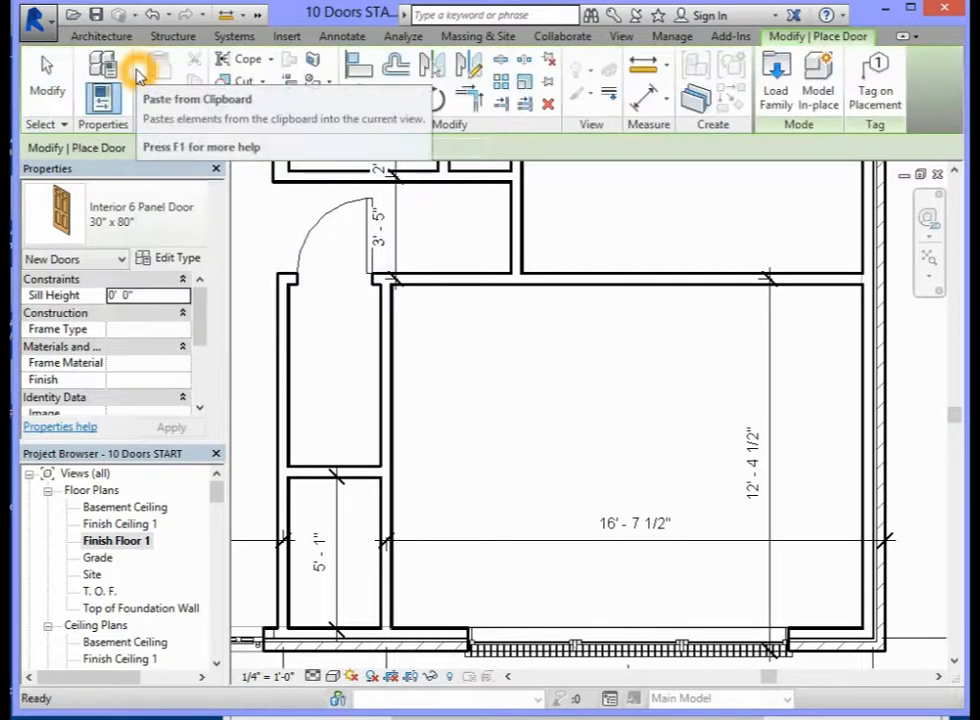
click(188, 222)
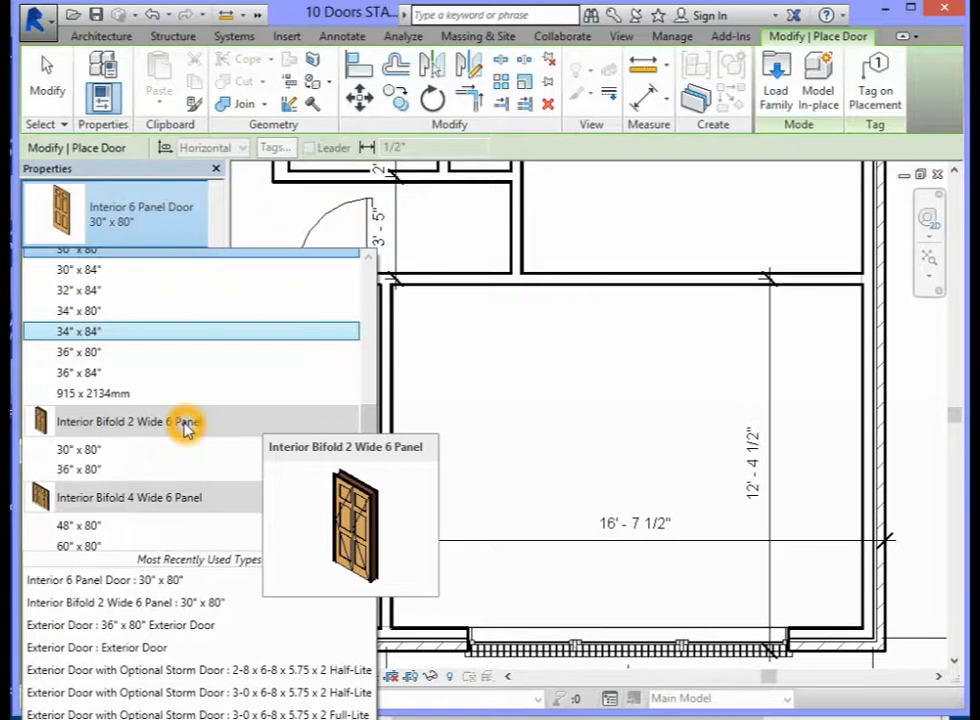
click(93, 470)
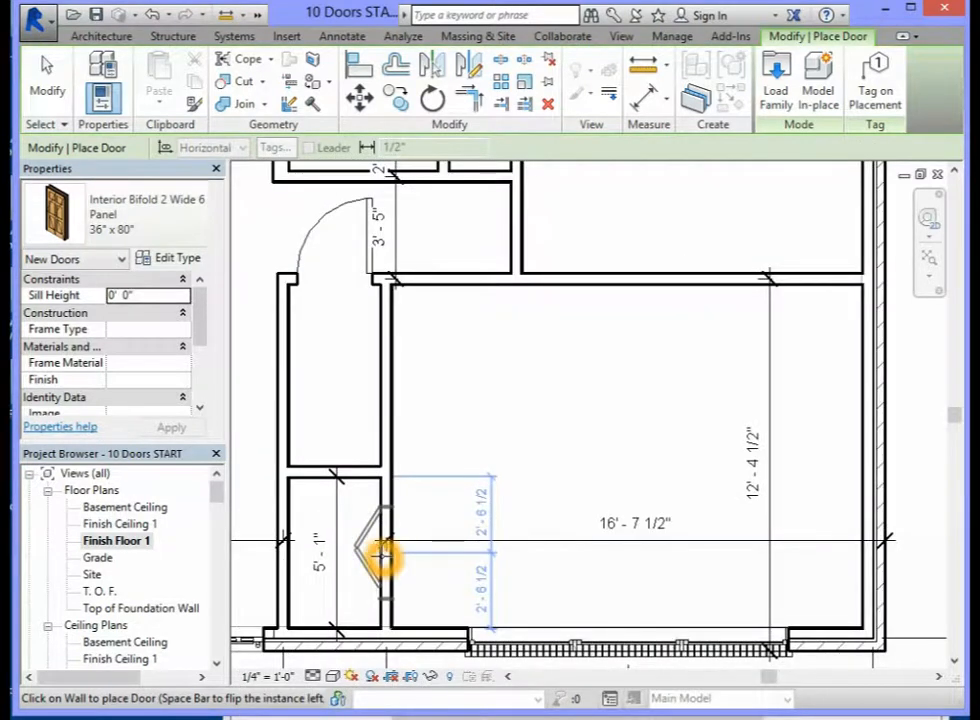
click(383, 556)
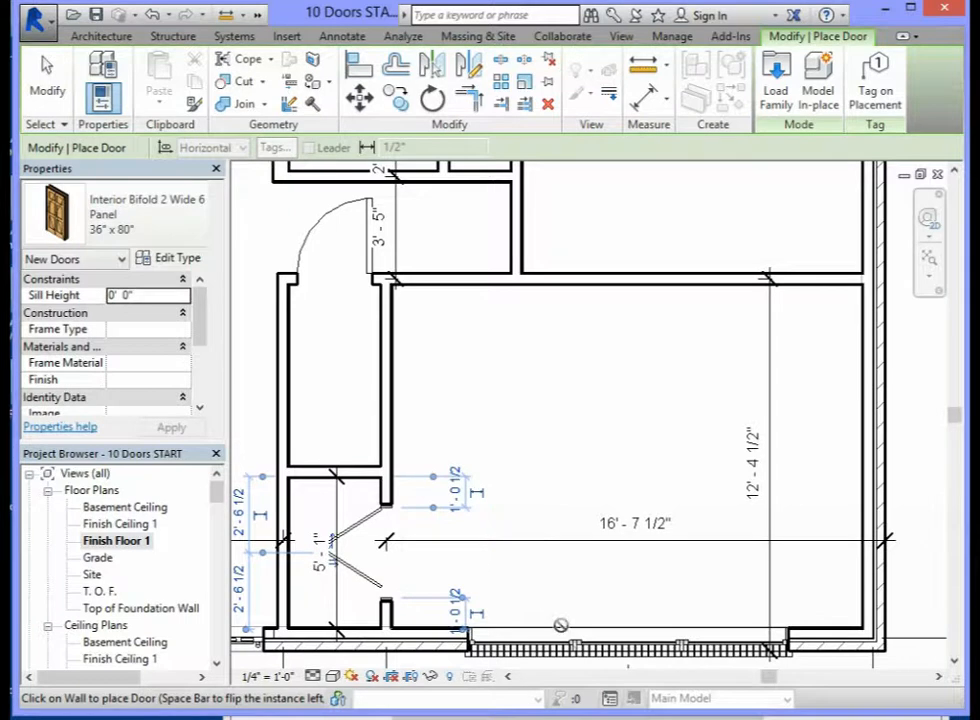
- Finish door placement and flip the closet bifold door's facing and hand so it folds out into the bedroom
drag(770, 683, 750, 681)
key(Escape)
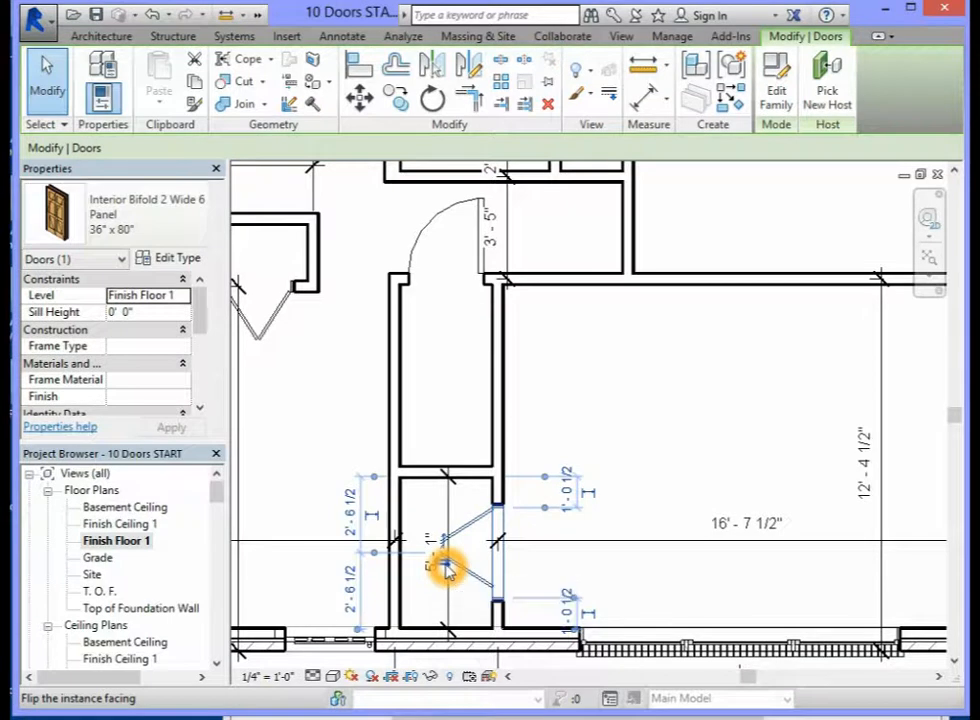
click(448, 566)
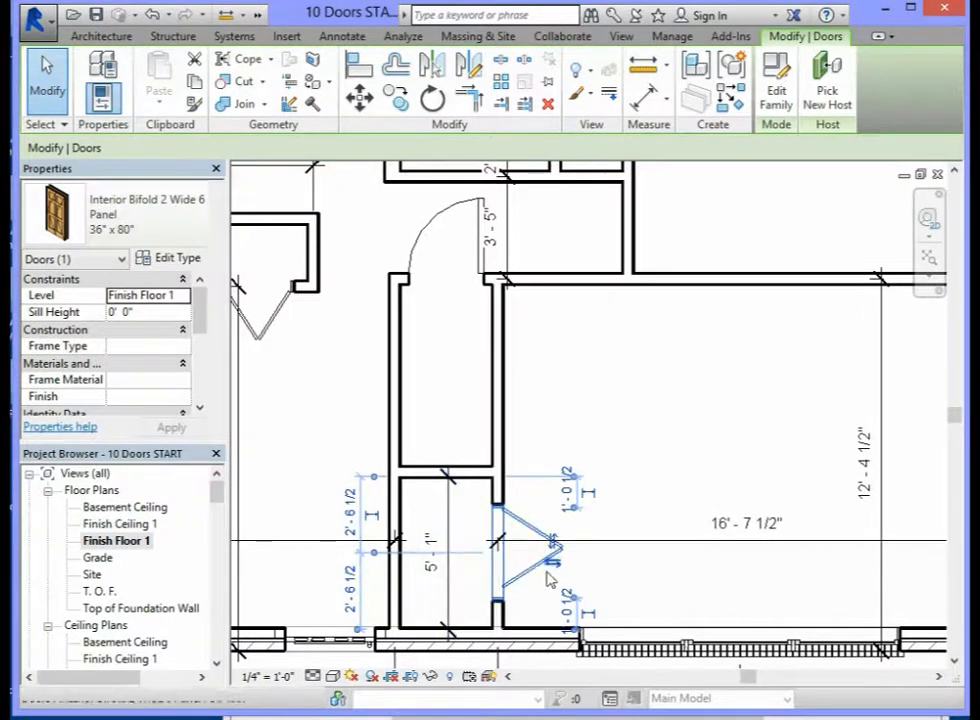
click(581, 566)
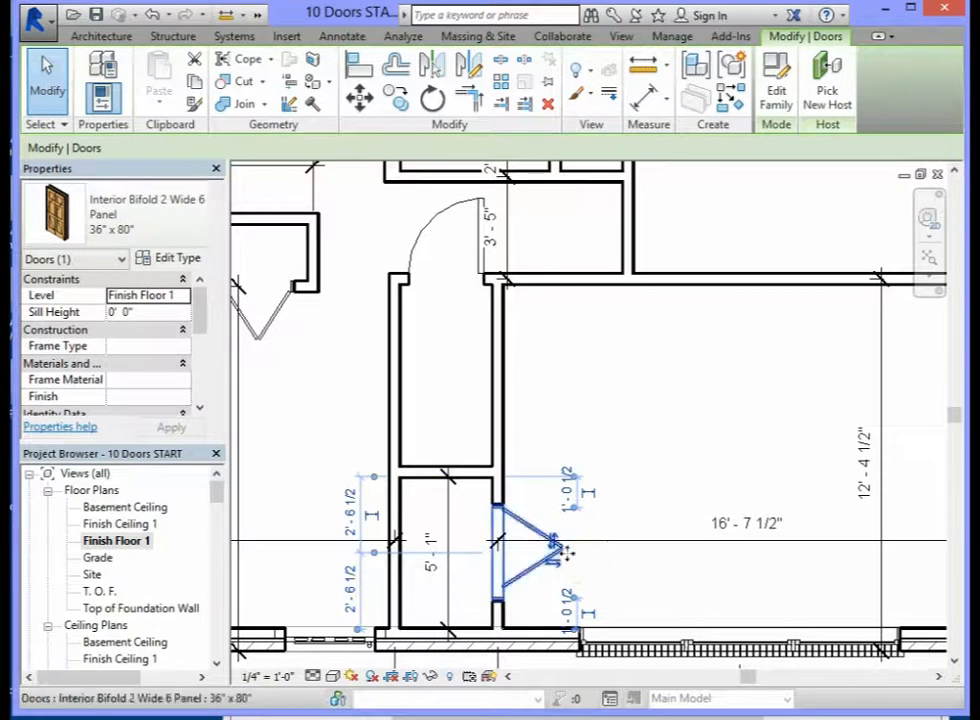
click(557, 537)
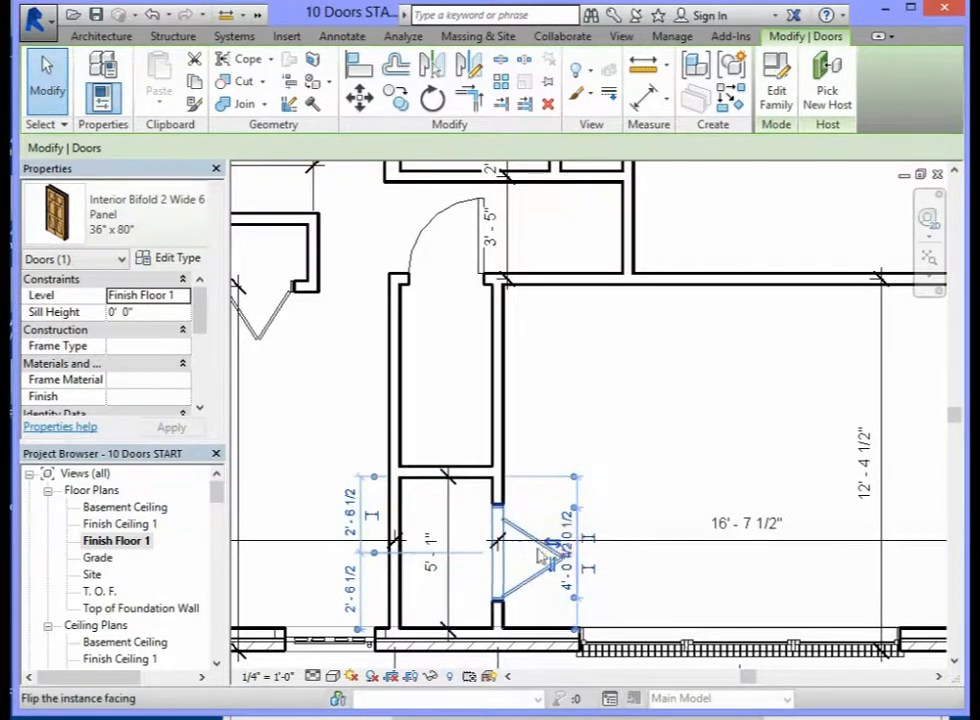
click(498, 603)
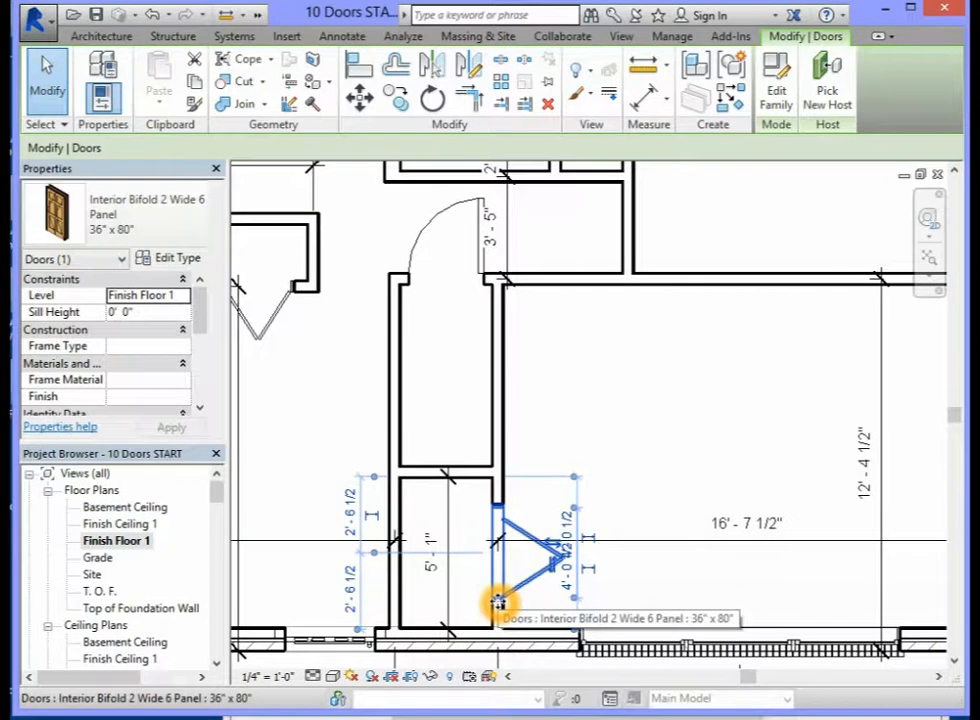
drag(498, 603, 498, 503)
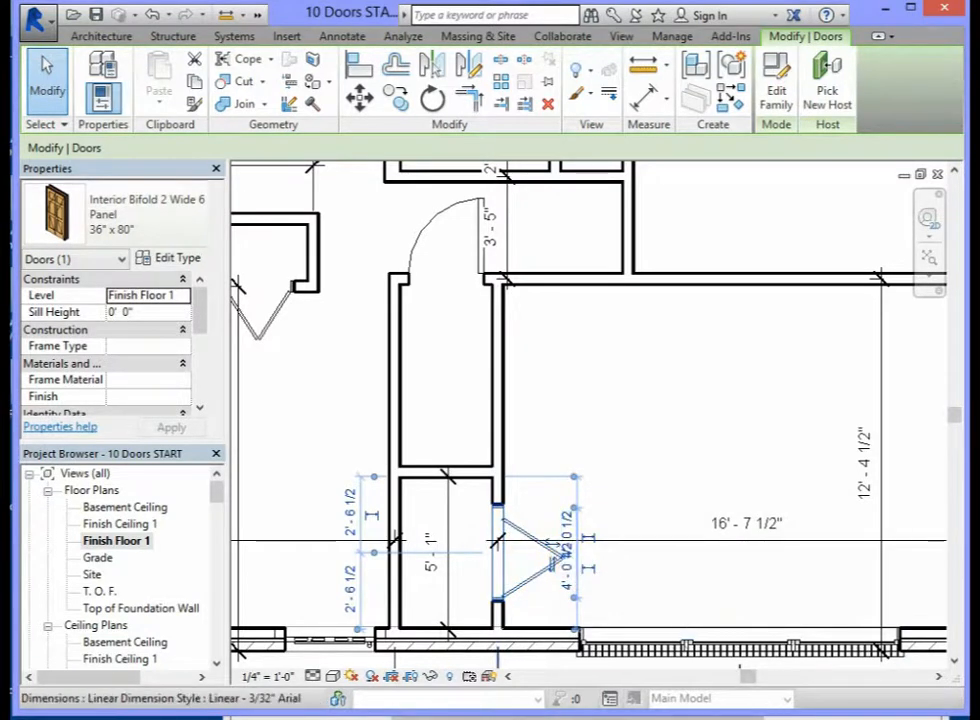
click(519, 527)
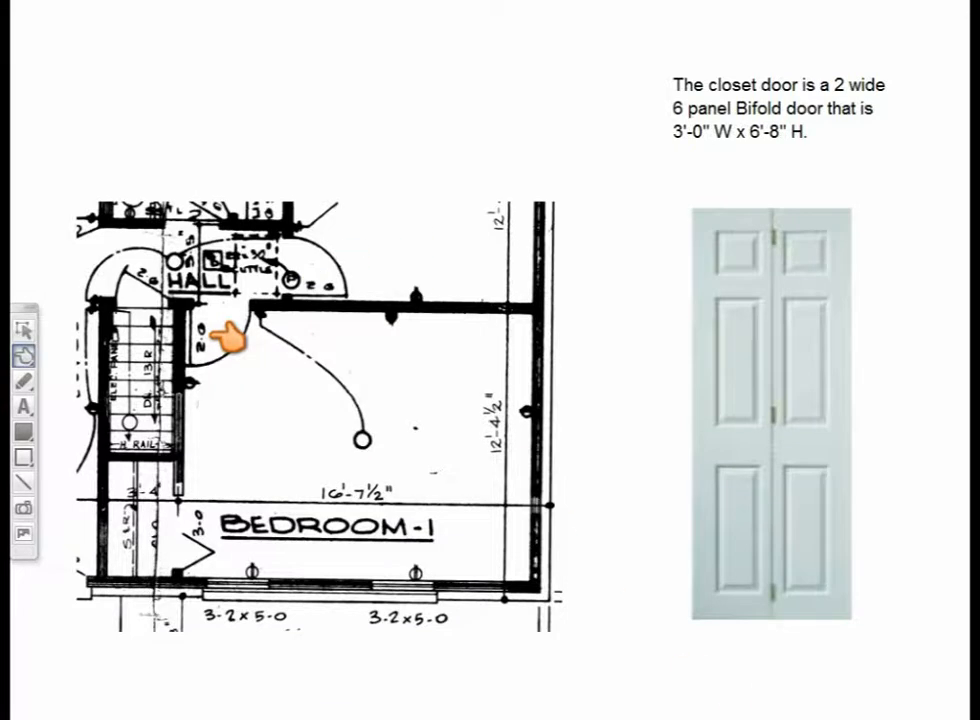
key(Page_Down)
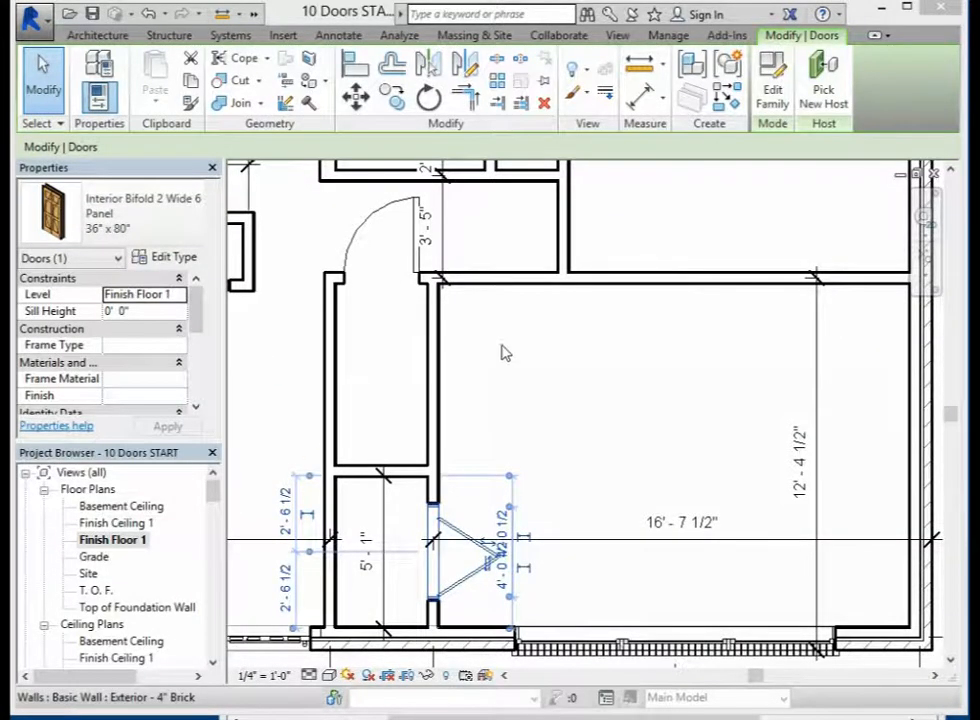
- Create a door similar to the stairwell's 30" x 80" 6 panel door and place it centred in the wall between the hall and the south-east bedroom
click(504, 279)
click(381, 216)
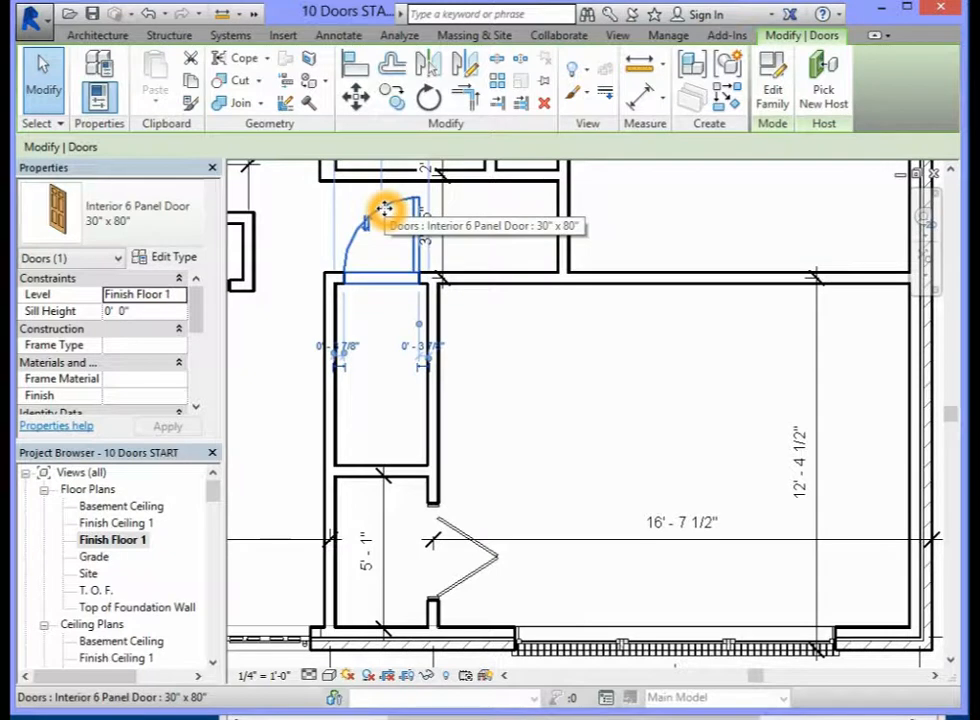
right_click(386, 210)
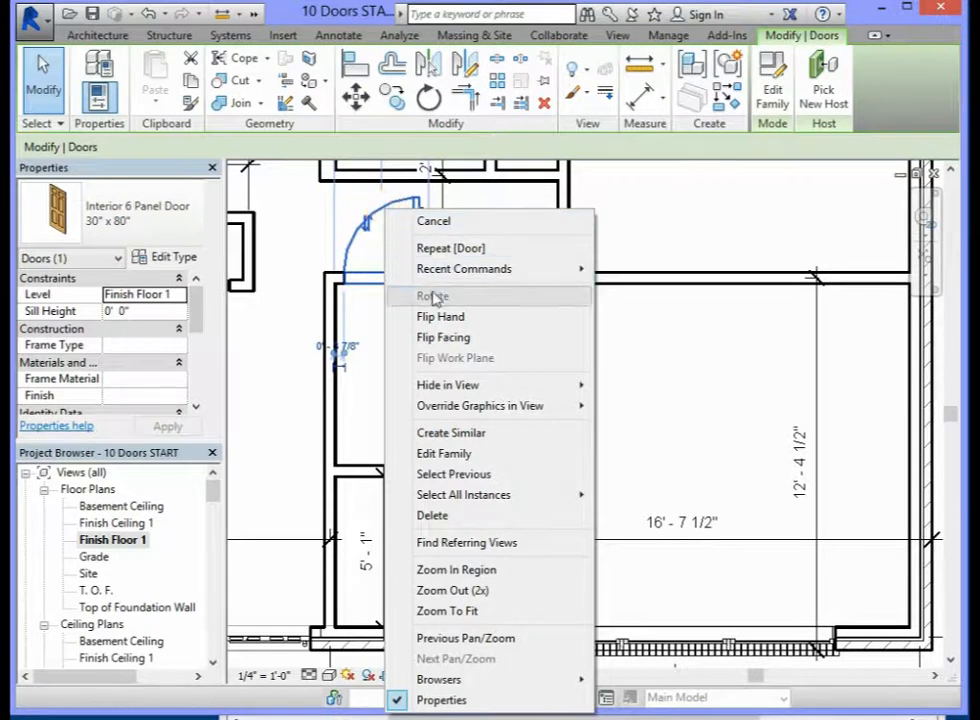
click(451, 436)
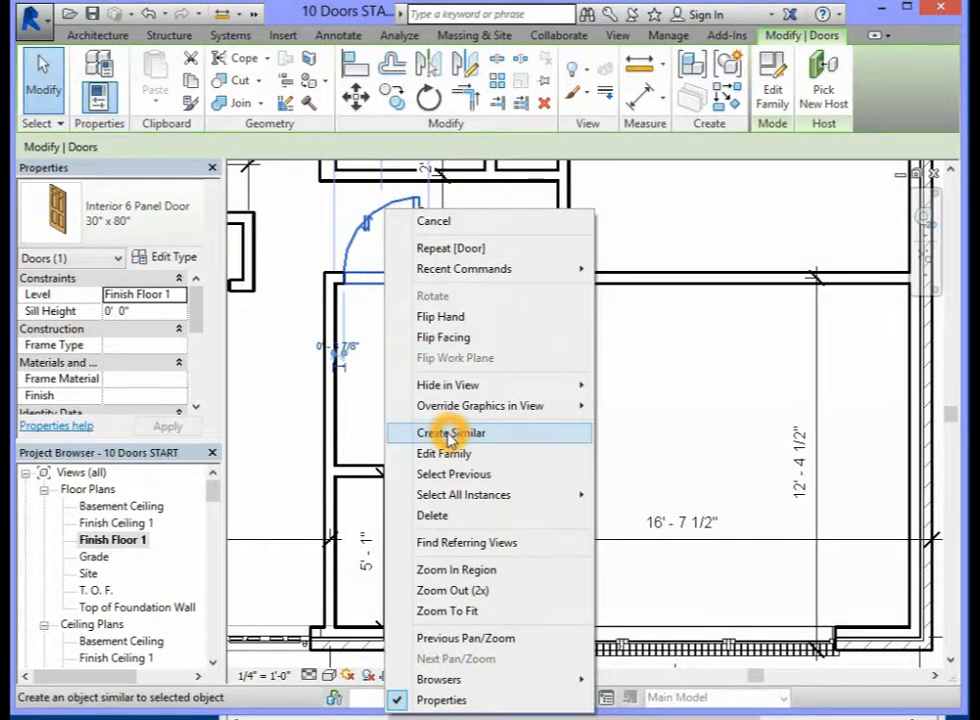
click(449, 435)
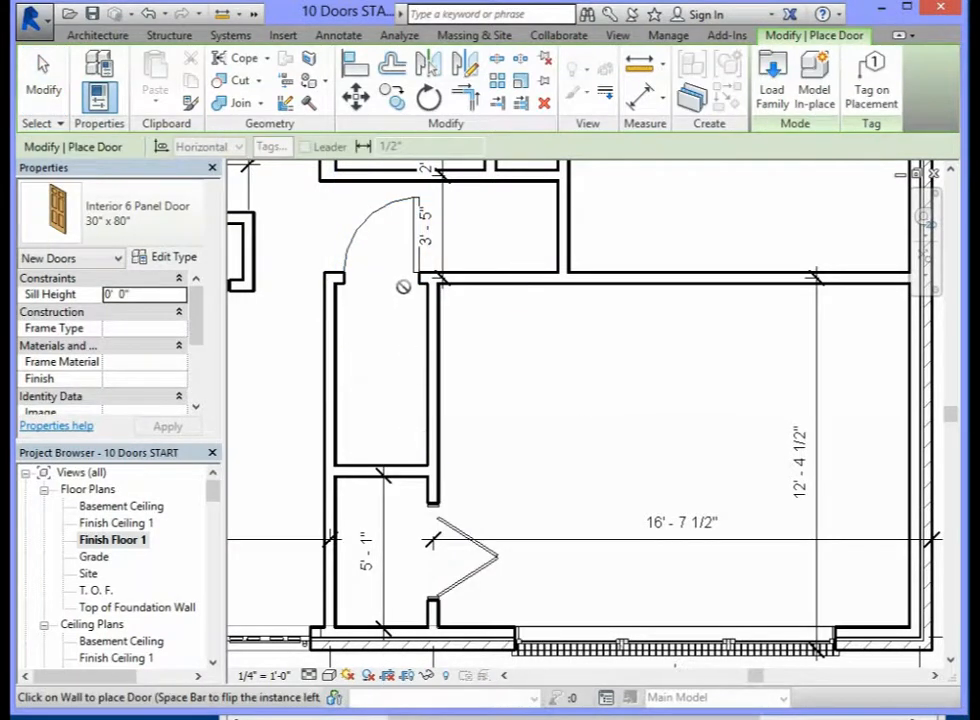
click(403, 250)
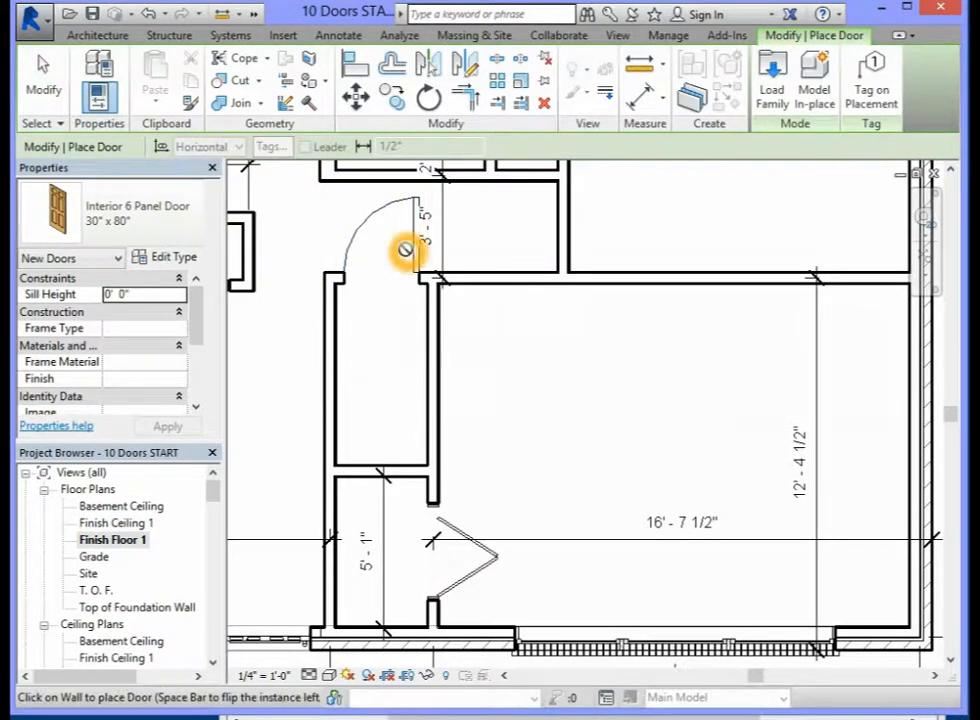
click(505, 272)
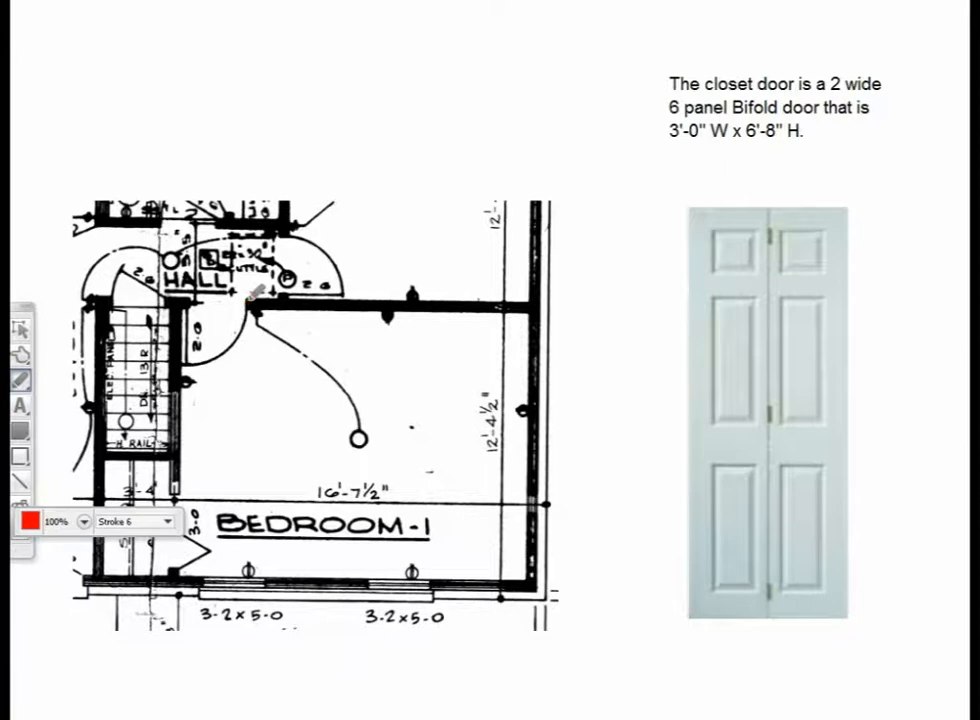
mouse_move(252, 300)
mouse_down()
mouse_move(226, 350)
mouse_move(188, 360)
mouse_move(206, 373)
mouse_up()
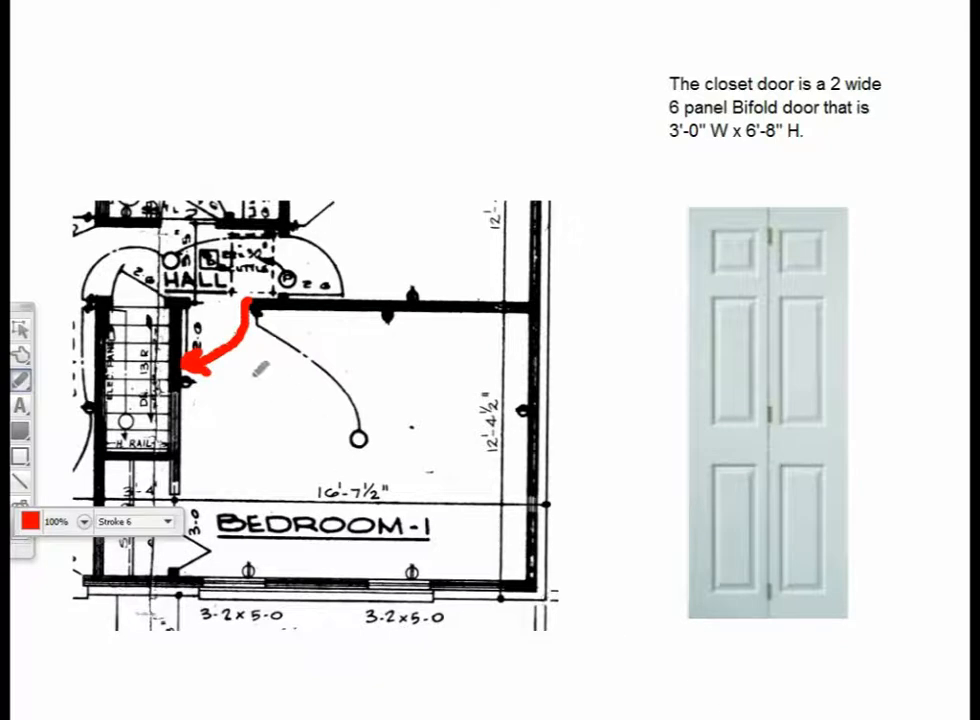
click(23, 362)
click(66, 356)
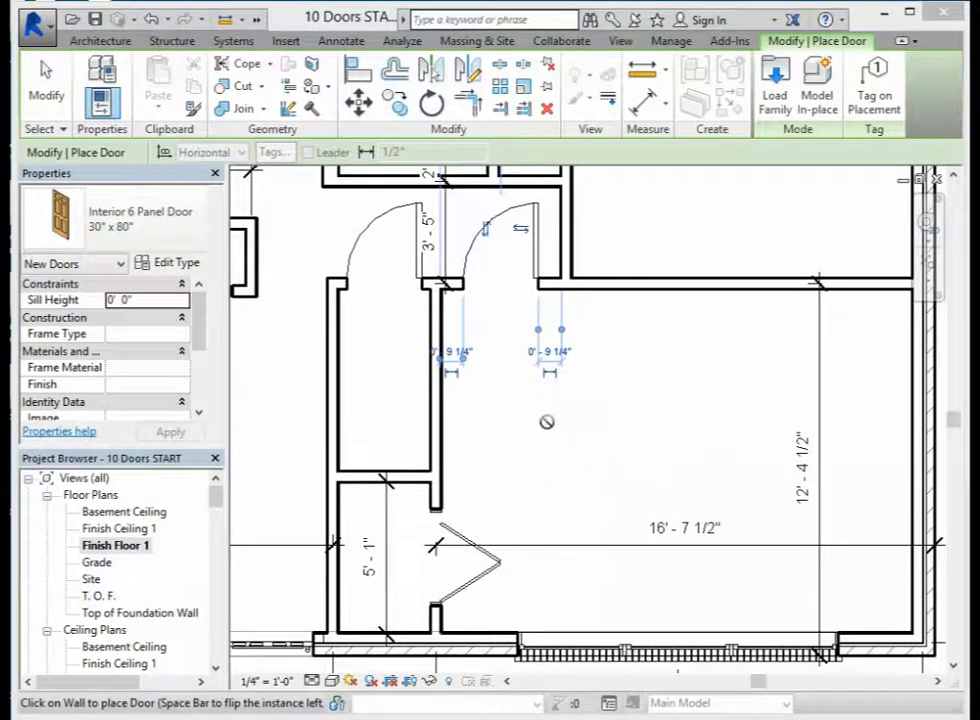
- End door placement and flip the new bedroom door's facing and hand so it swings into the bedroom, hinged on its west side
click(52, 92)
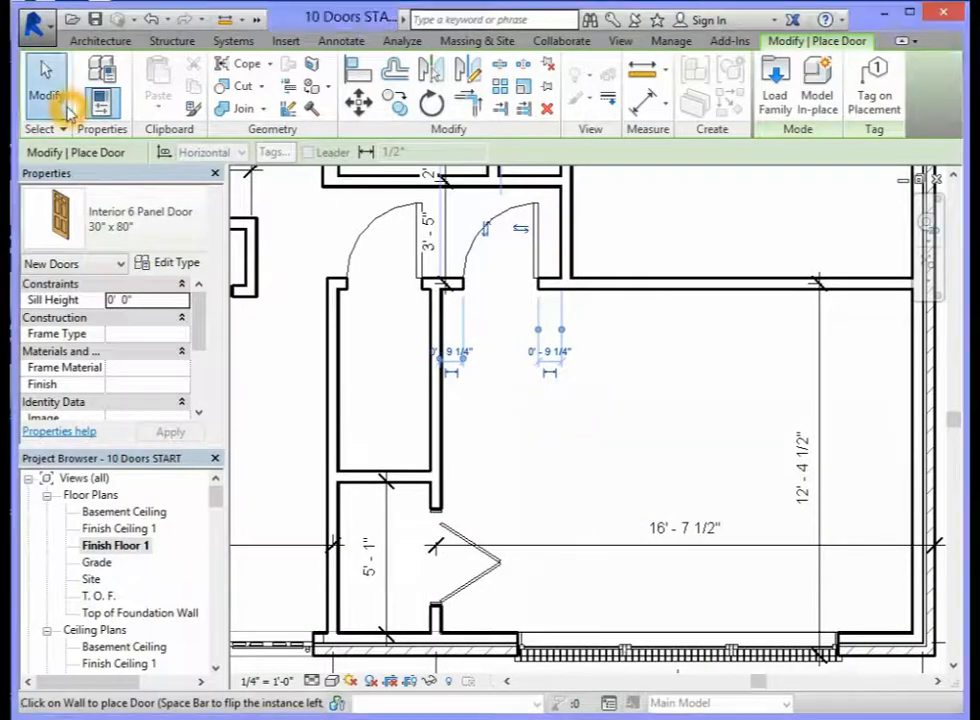
click(500, 228)
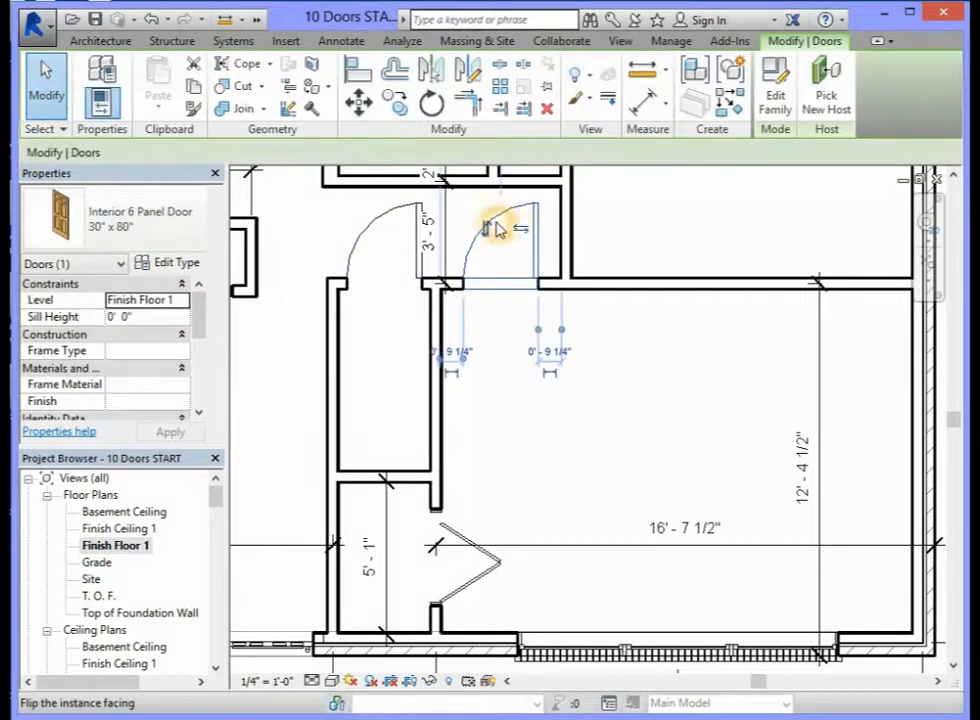
click(489, 231)
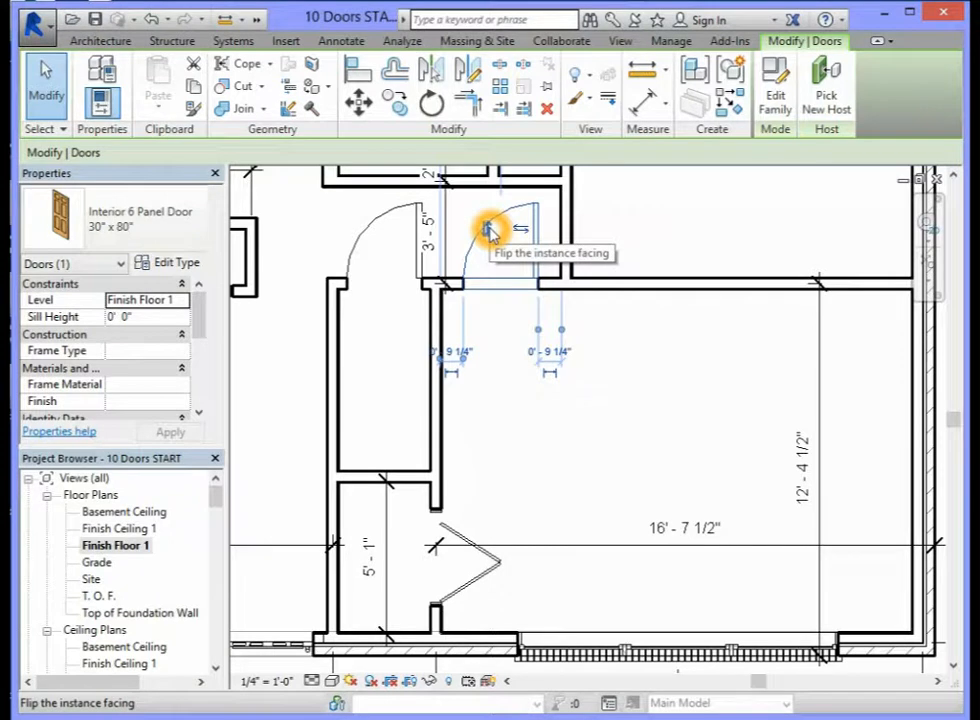
click(489, 231)
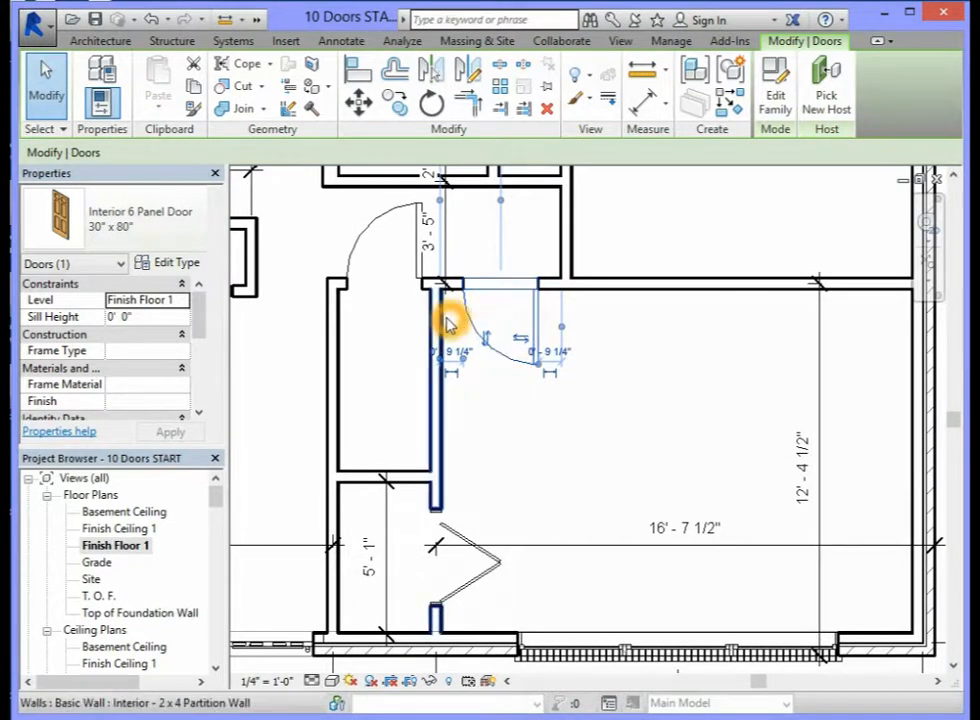
click(519, 343)
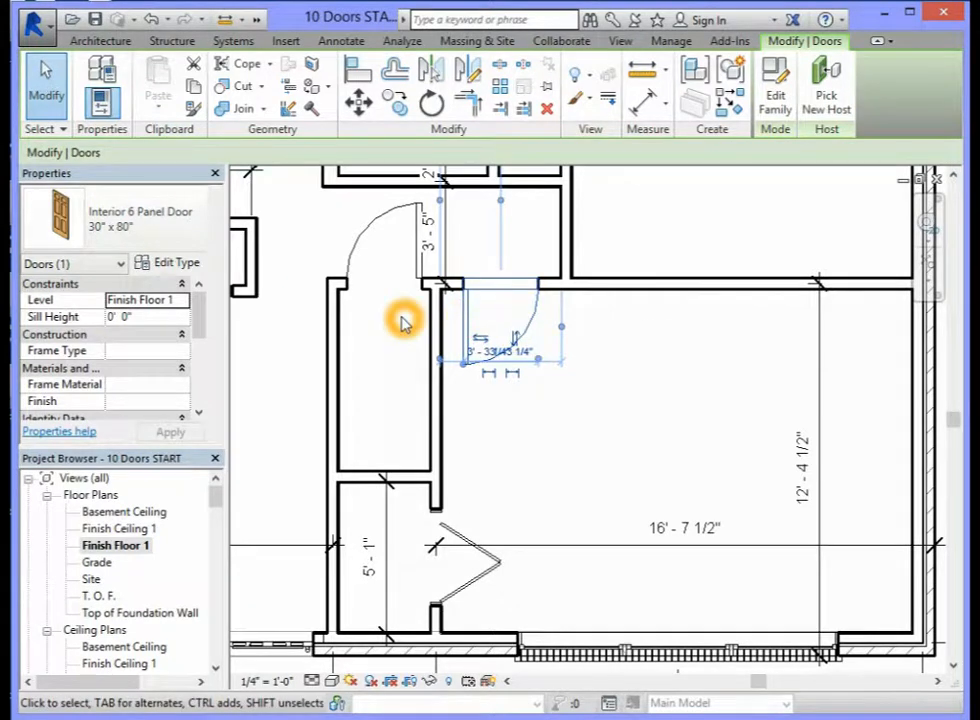
- Nudge the bedroom door west until its opening is 0' - 3 1/4" from the adjoining stairwell wall, and deselect it
key(space)
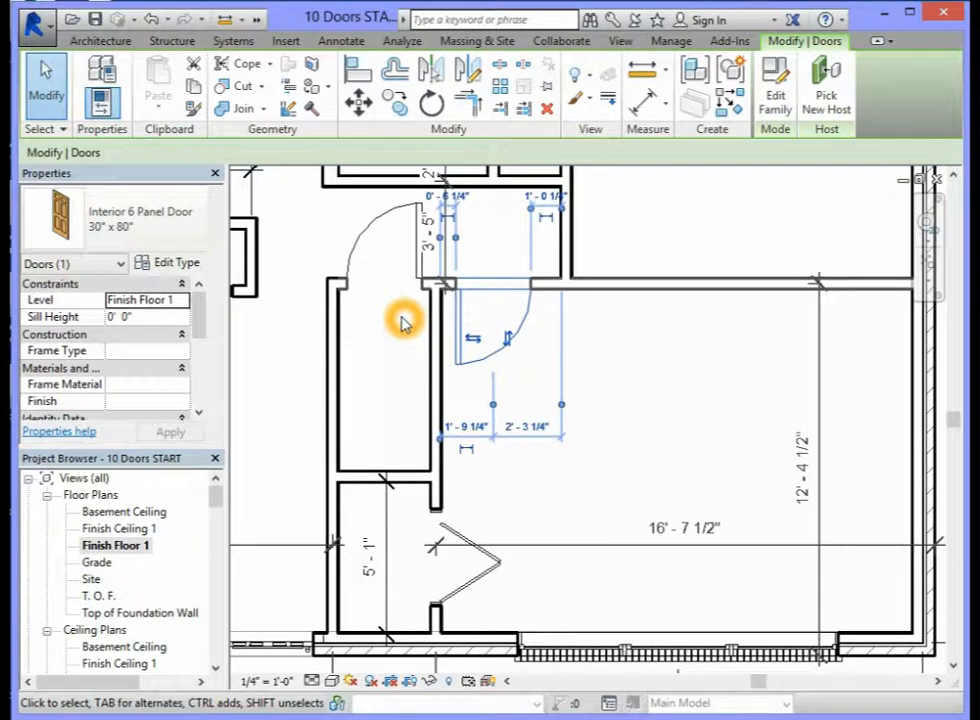
key(Left)
key(Left)
key(Left)
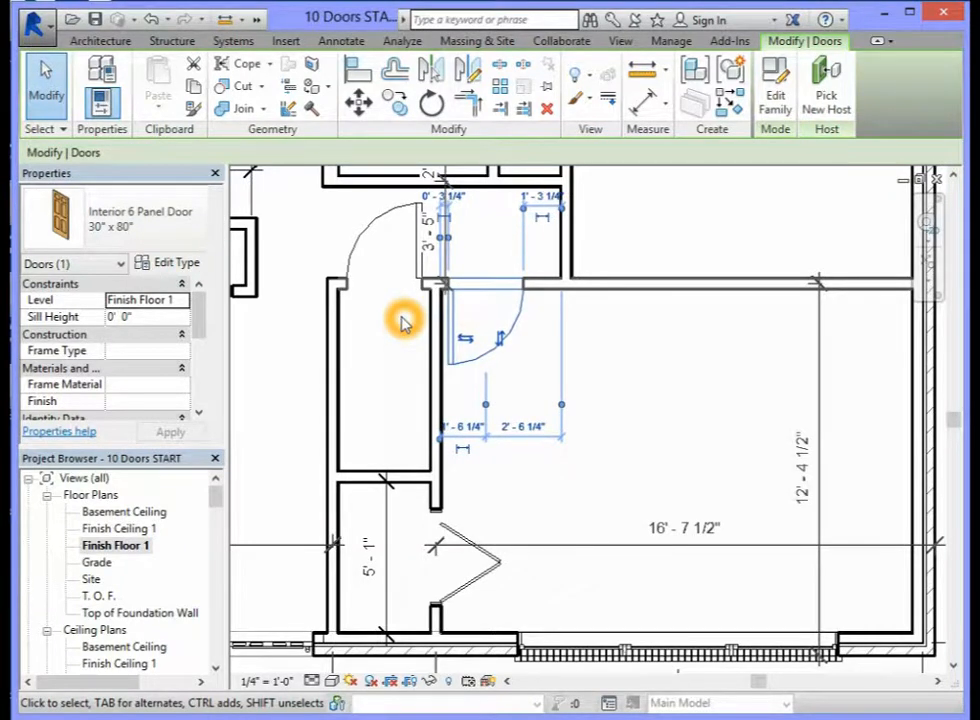
click(661, 398)
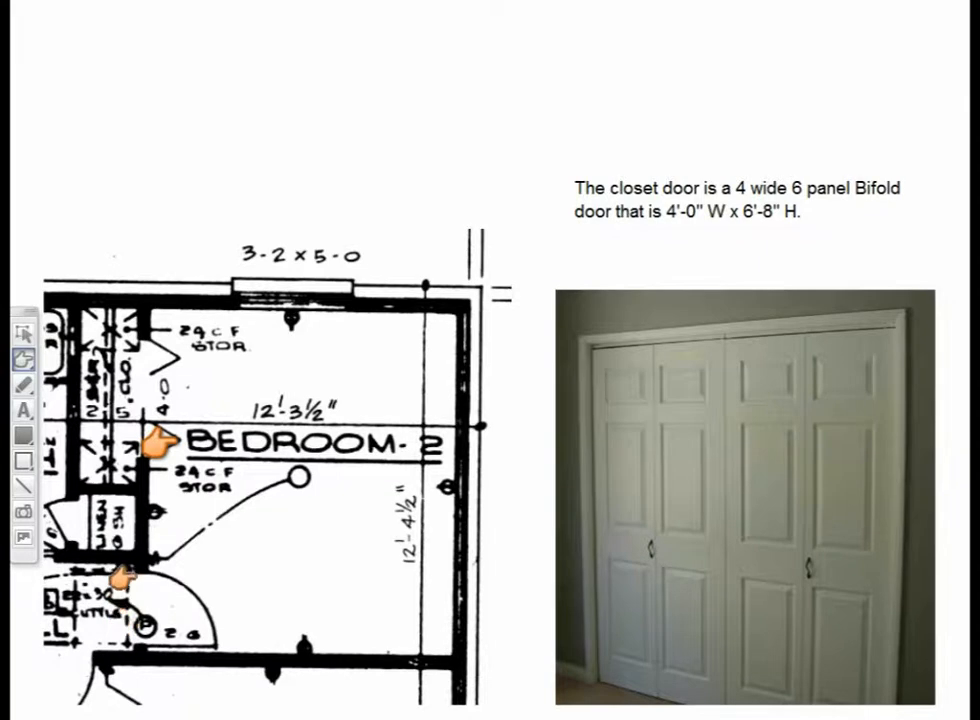
click(192, 641)
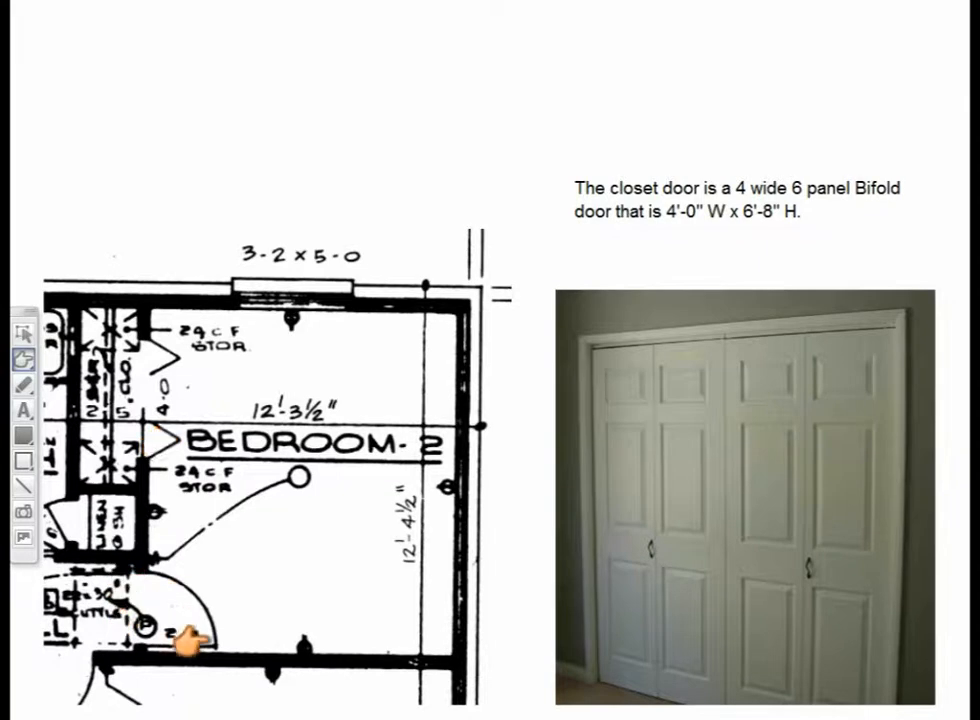
click(143, 630)
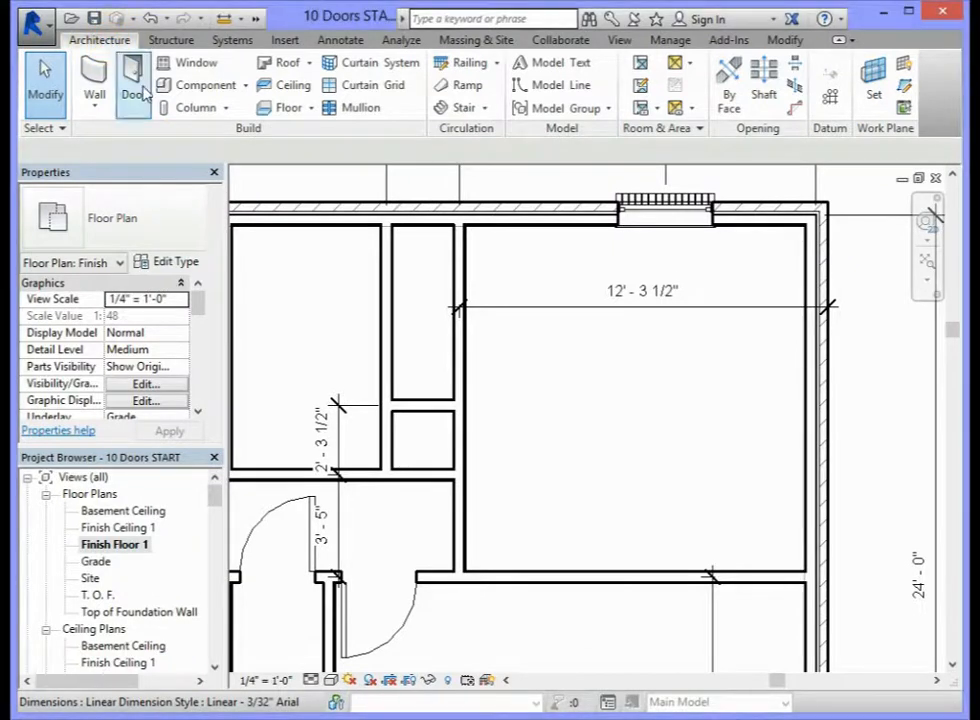
- Place an Interior 6 Panel Door, 30" x 80", centred in the short wall between the hall and the north-east bedroom
click(245, 131)
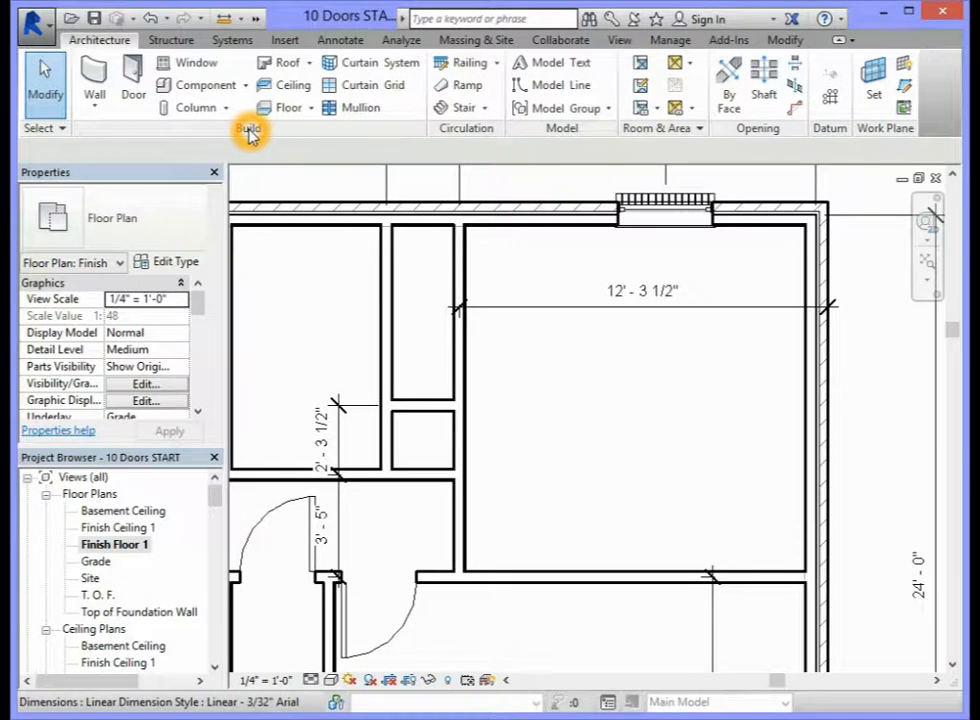
click(136, 78)
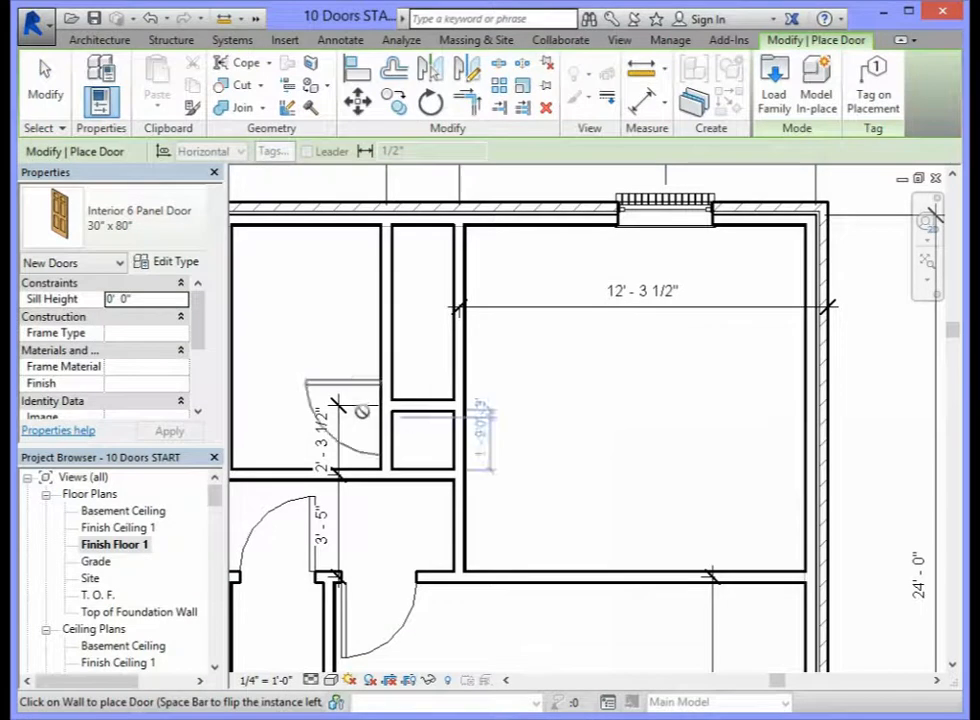
click(201, 228)
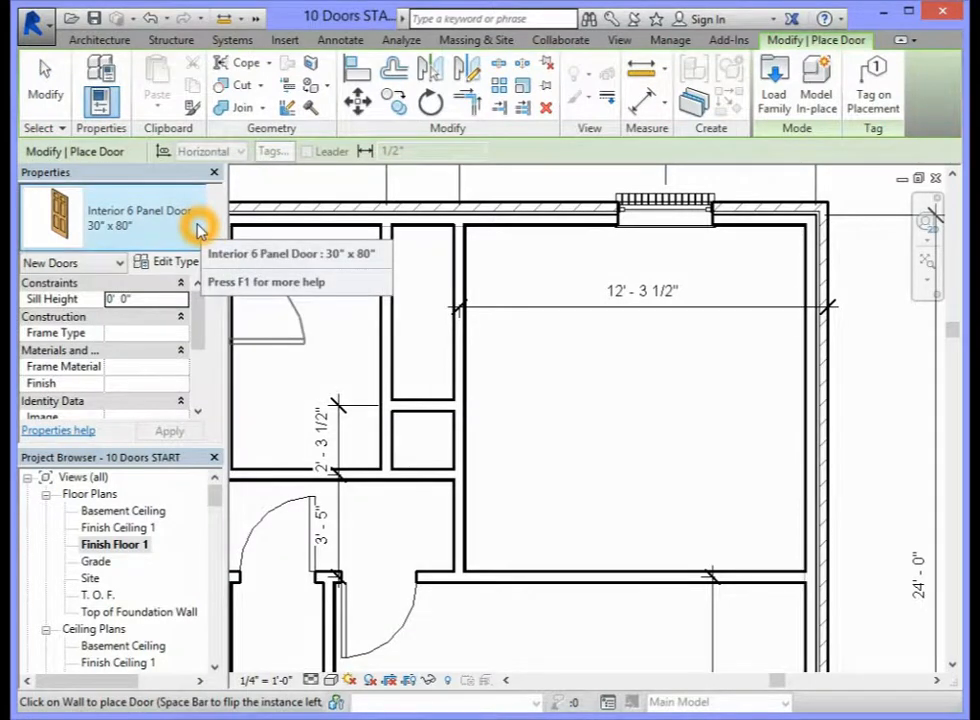
click(200, 229)
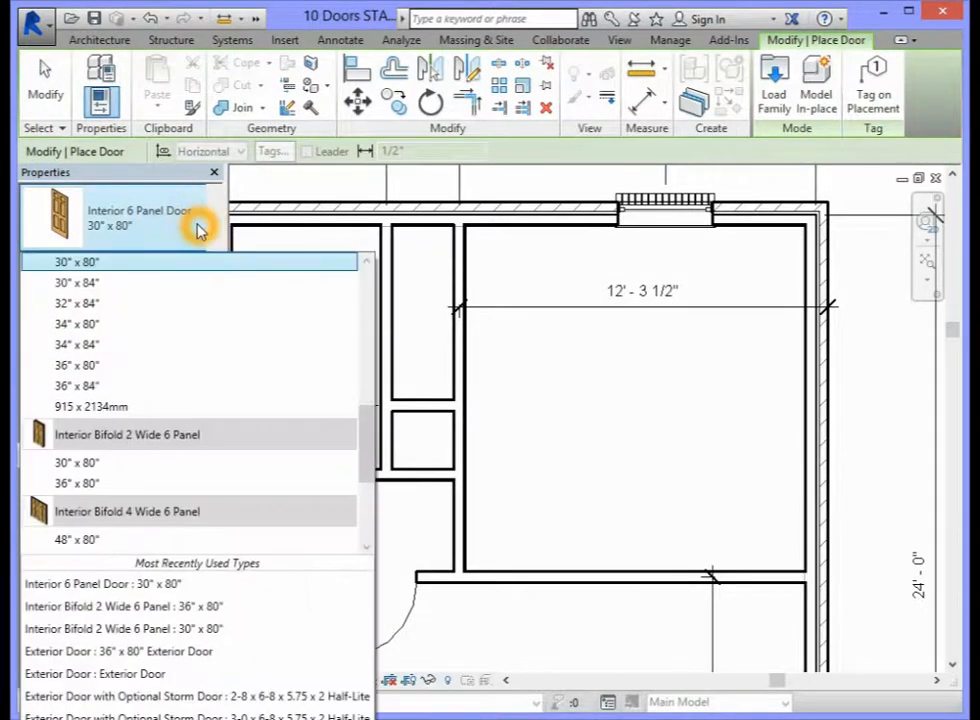
drag(367, 431, 367, 397)
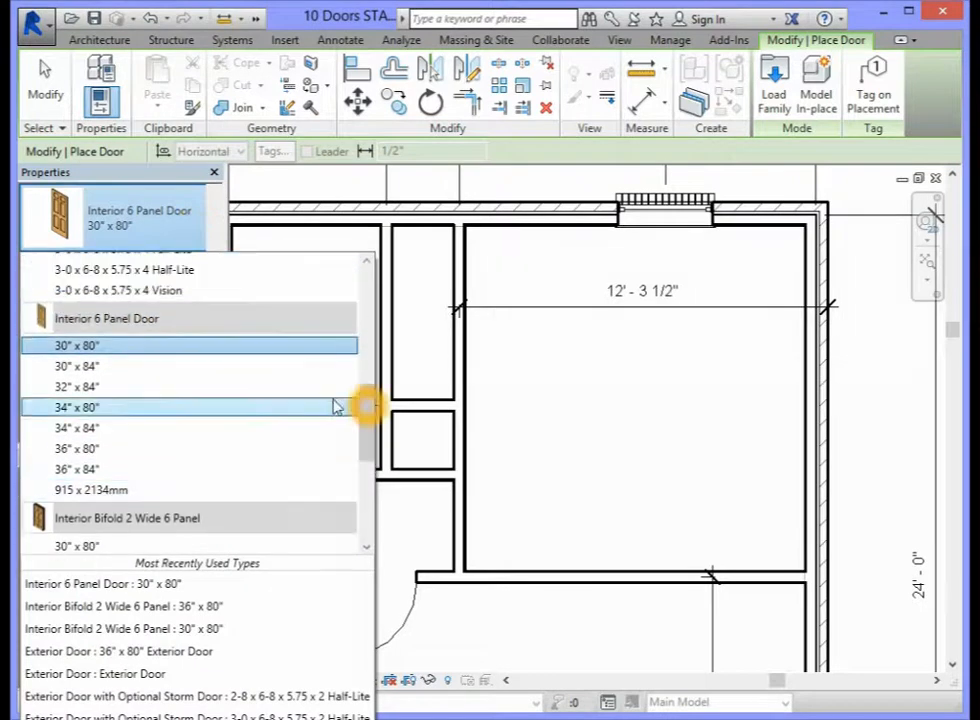
mouse_move(150, 318)
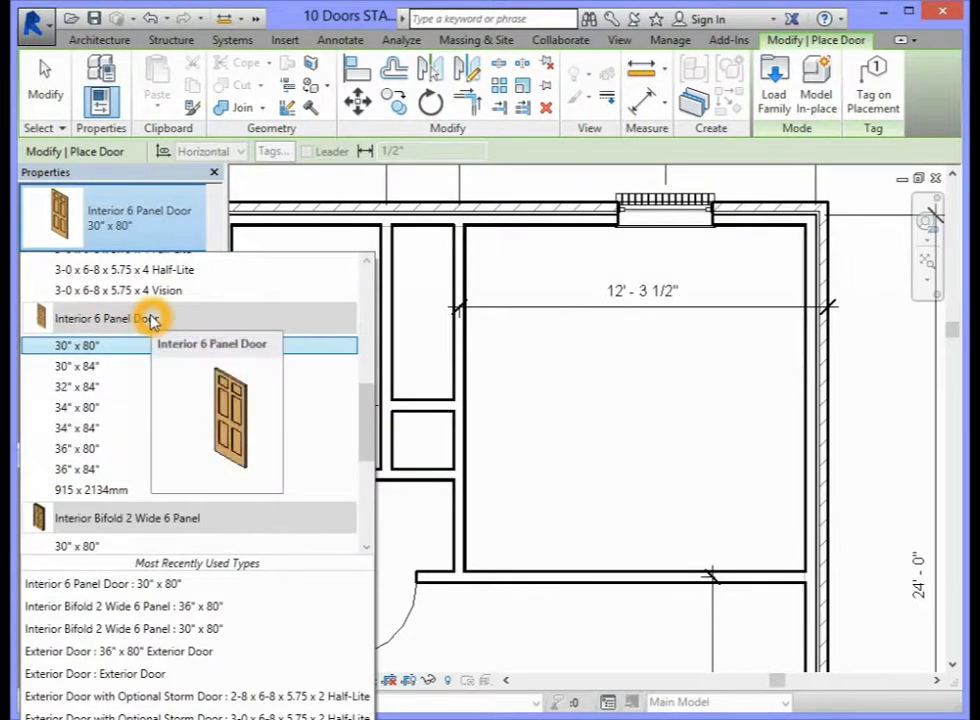
click(95, 346)
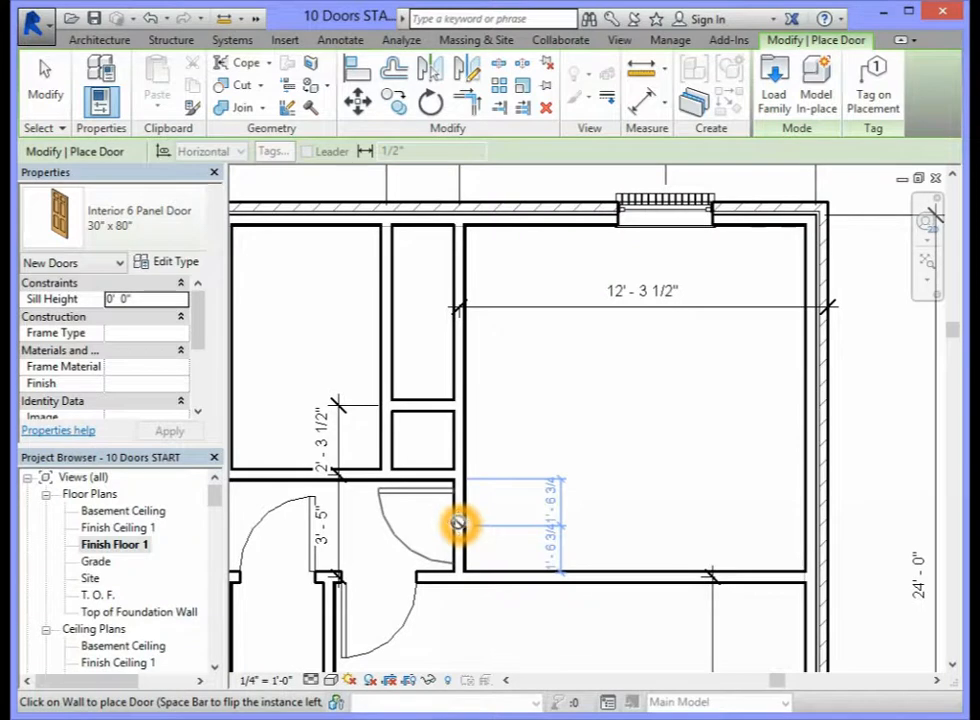
click(458, 523)
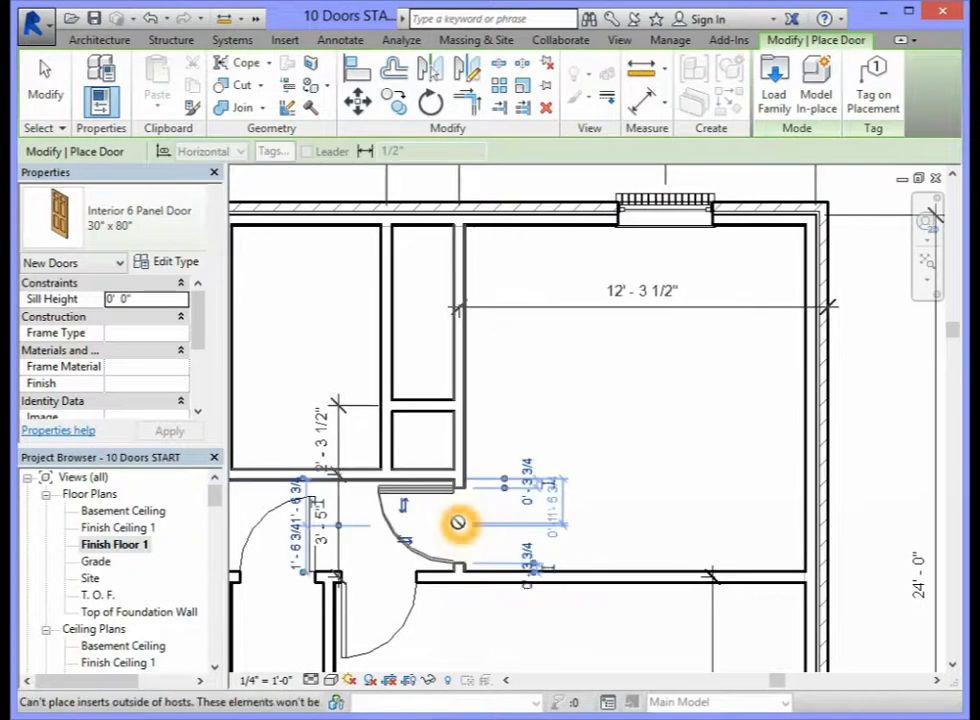
- End door placement and flip the north-east bedroom door's facing and hand so it swings into the bedroom, hinged on its south side
click(53, 97)
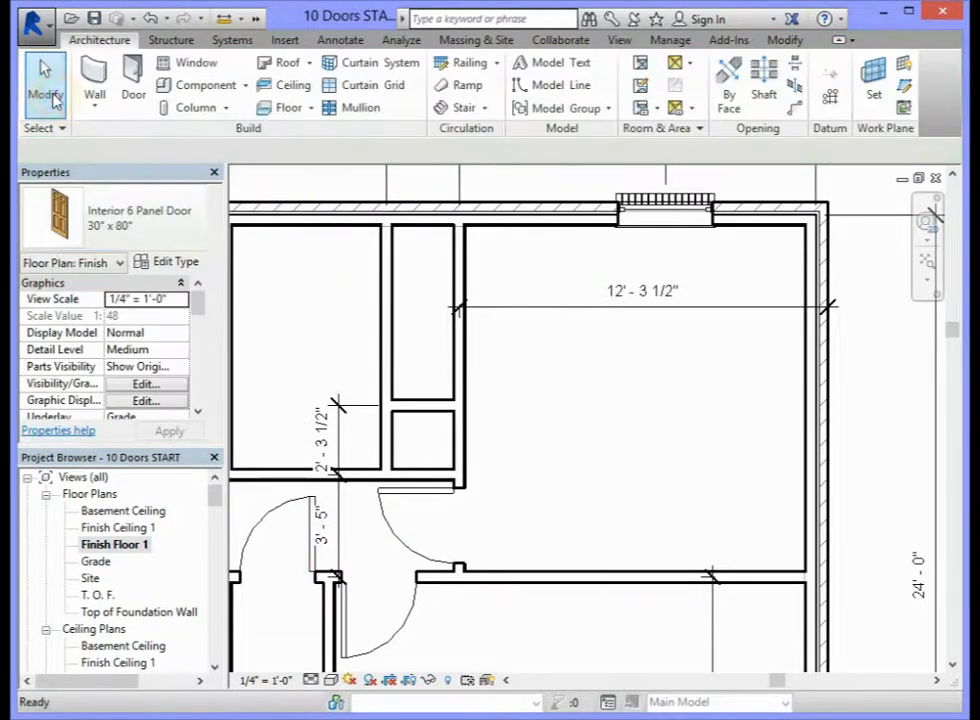
click(433, 503)
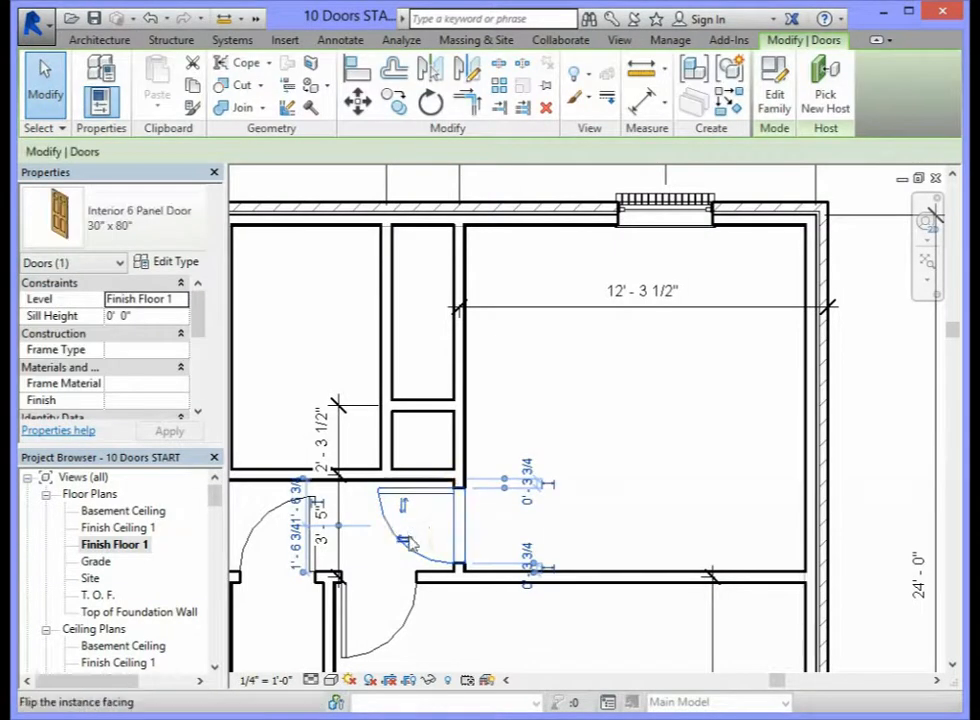
click(408, 543)
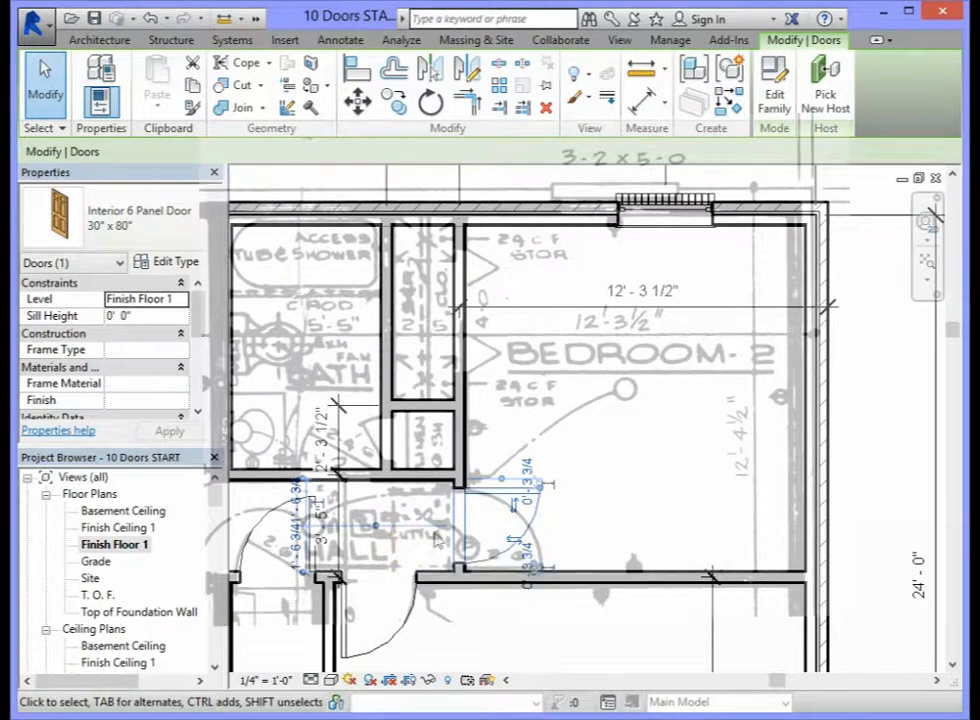
click(516, 511)
click(512, 510)
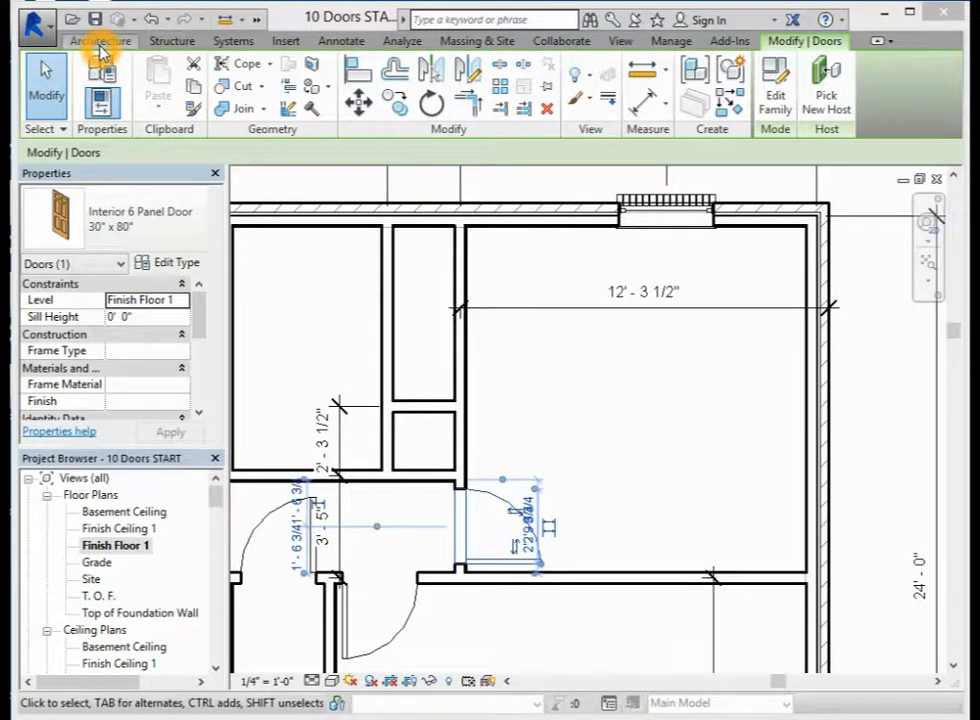
- Place an Interior Bifold 4 Wide 6 Panel door, 48" x 80", centred in the north-east bedroom's closet wall, folding out into the bedroom
click(99, 44)
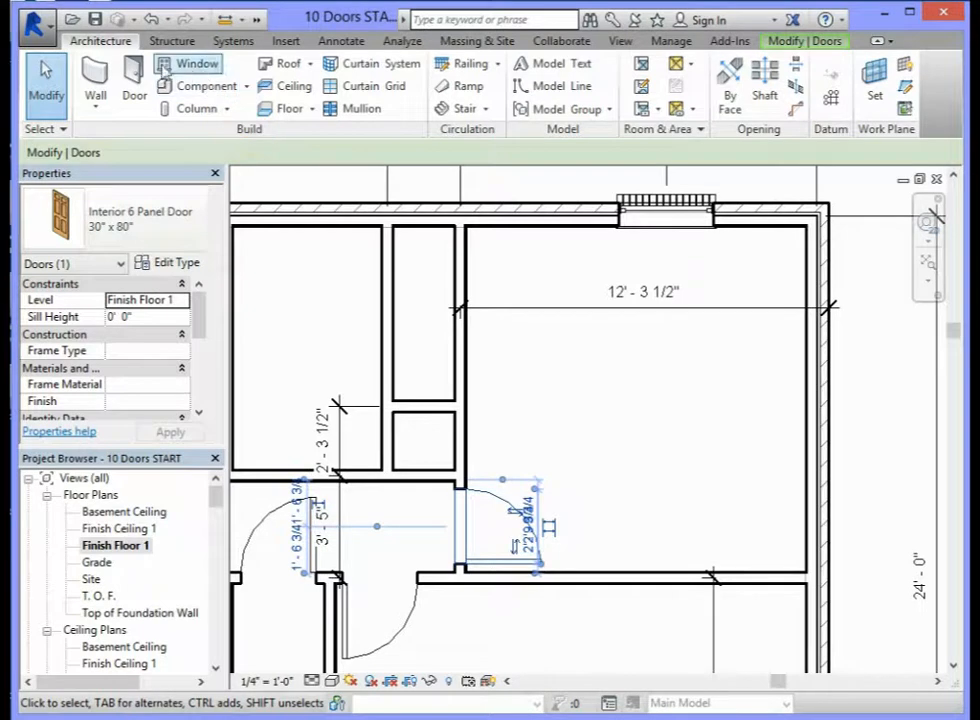
click(139, 75)
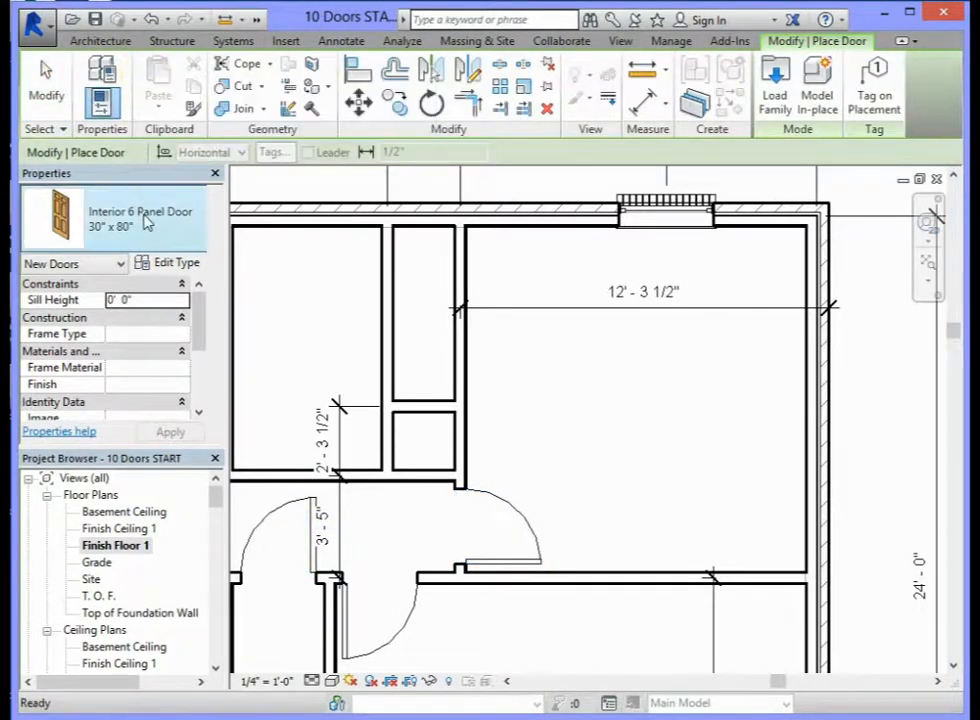
click(193, 228)
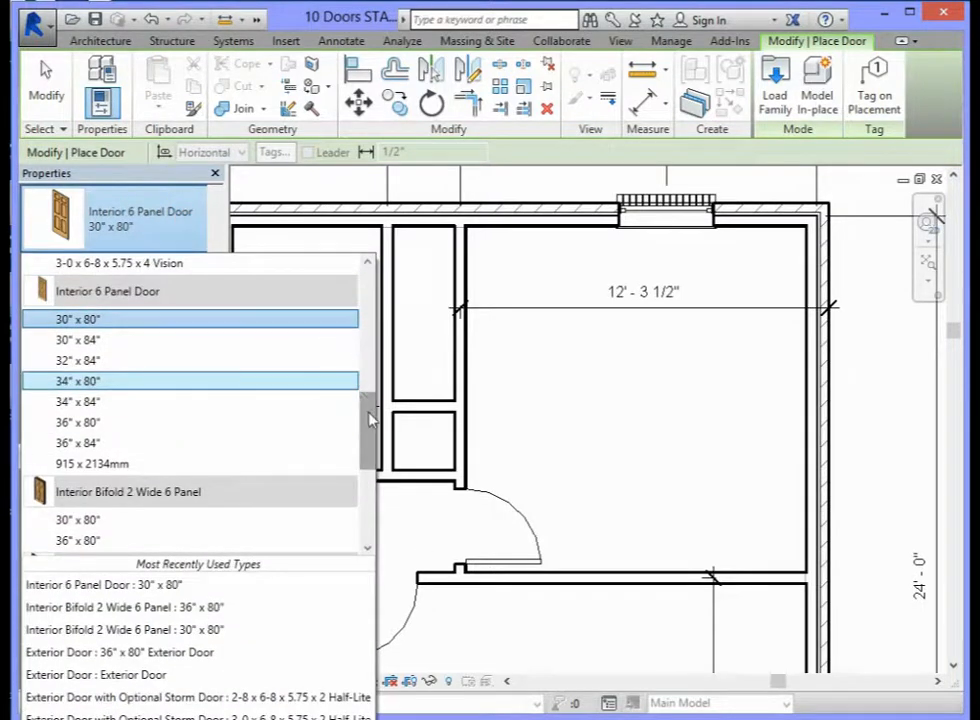
drag(370, 420, 370, 463)
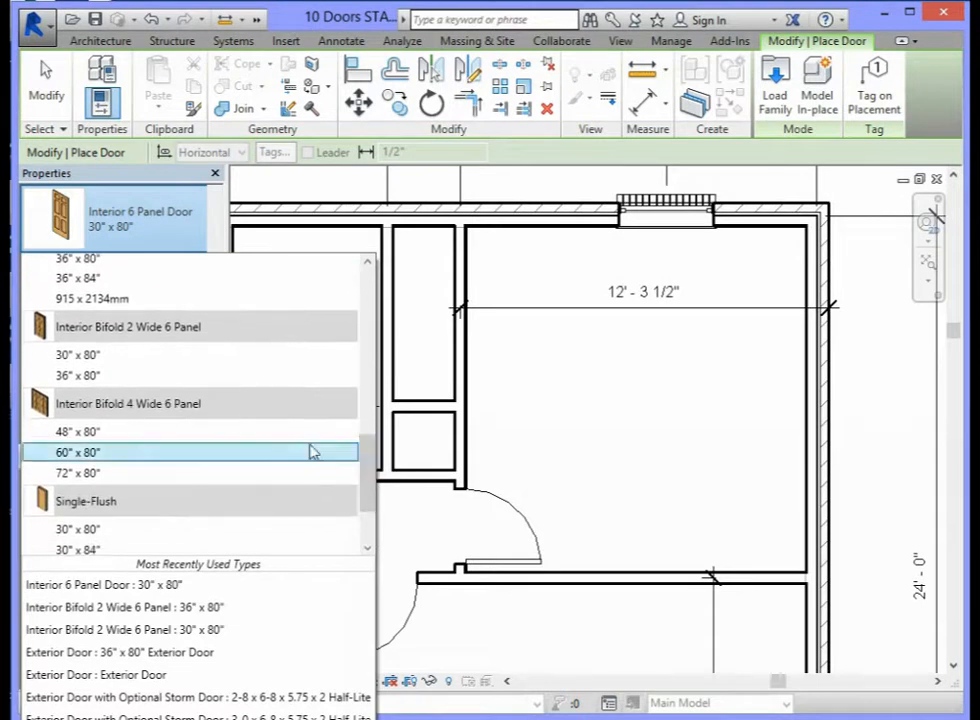
mouse_move(178, 404)
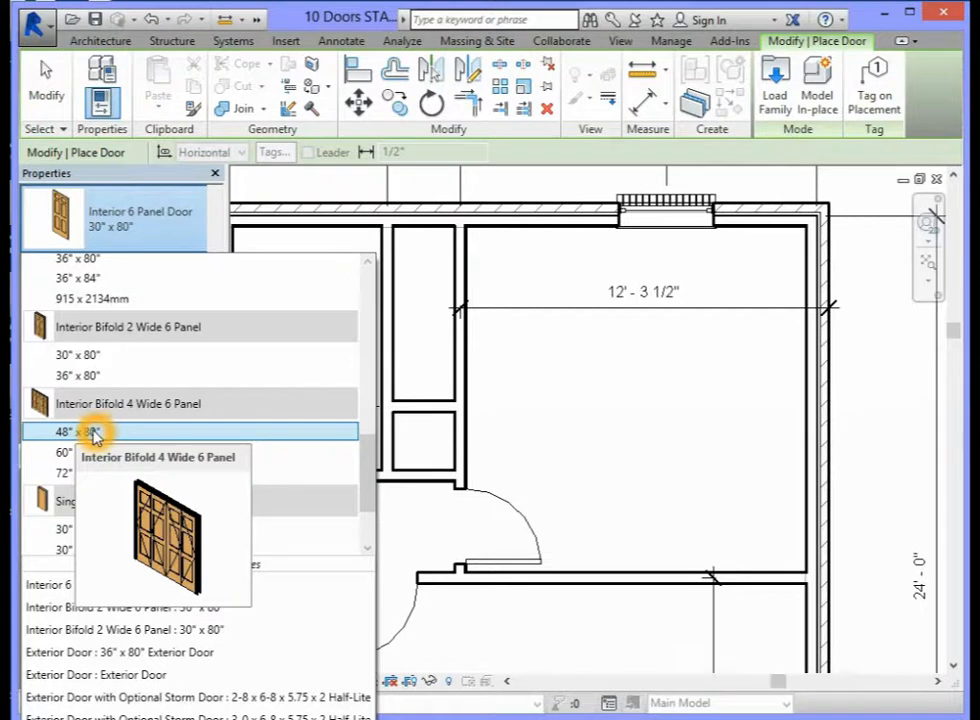
click(92, 432)
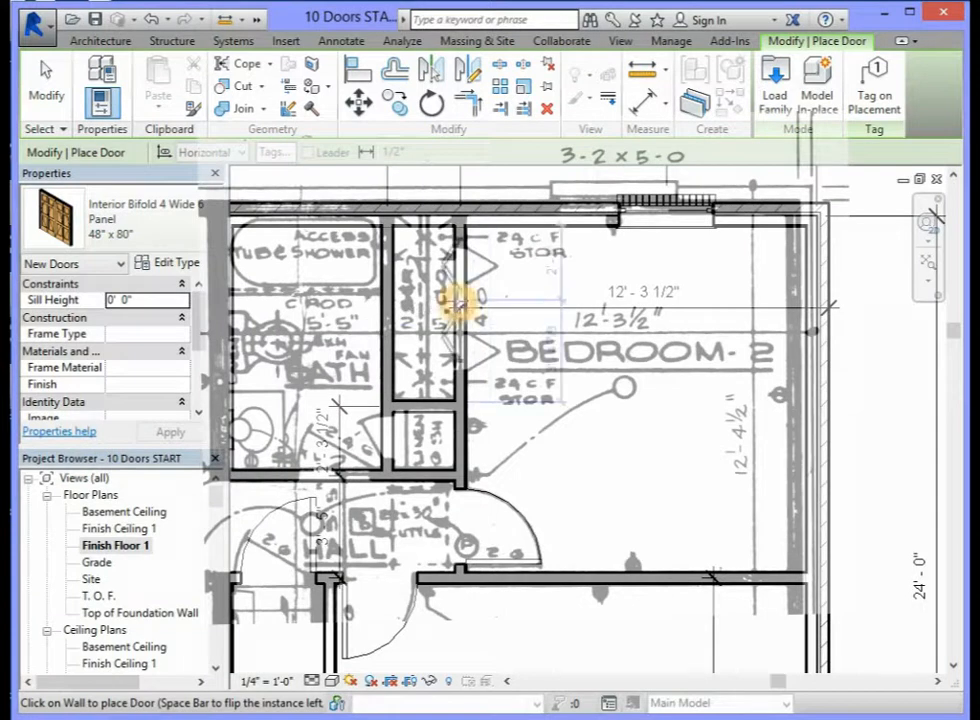
click(458, 316)
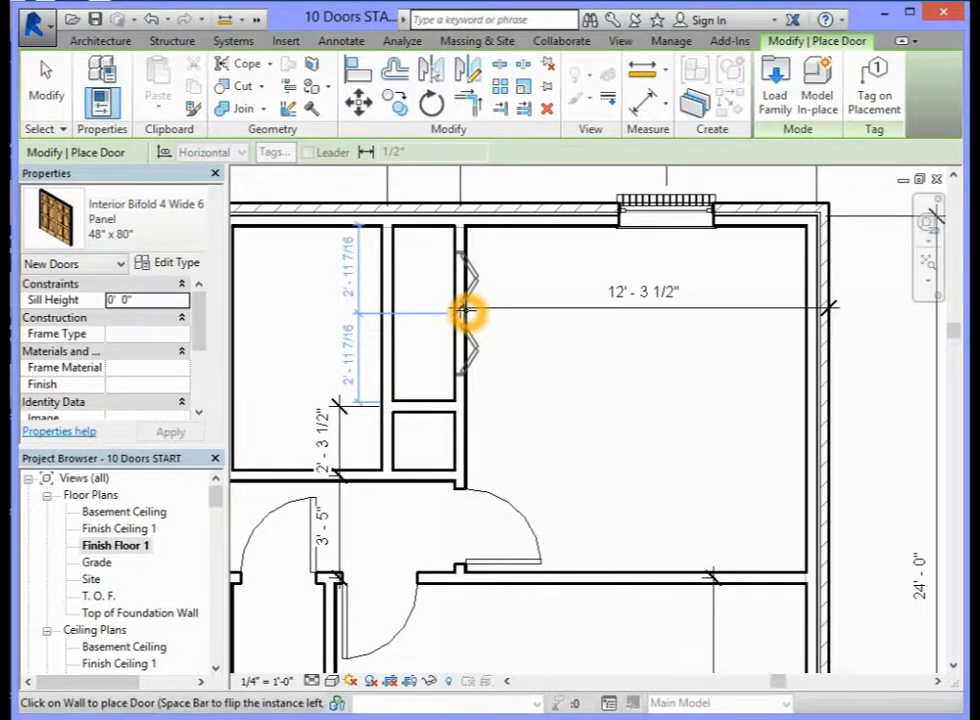
click(466, 313)
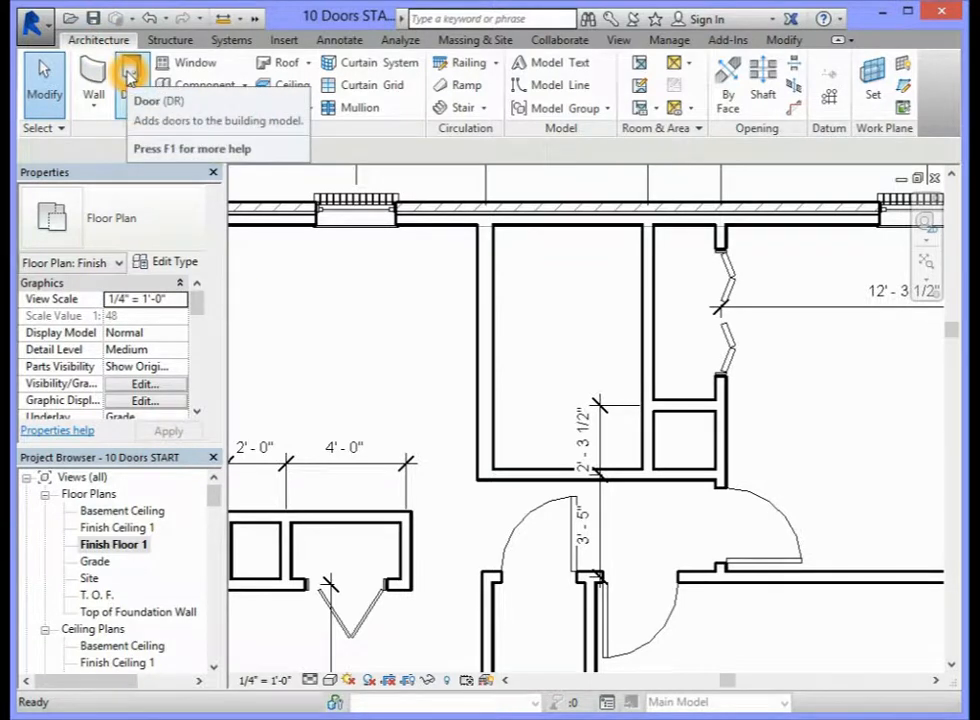
- Start placing another door and choose the Interior 6 Panel Door type 30" x 80" as its base
click(128, 77)
click(131, 195)
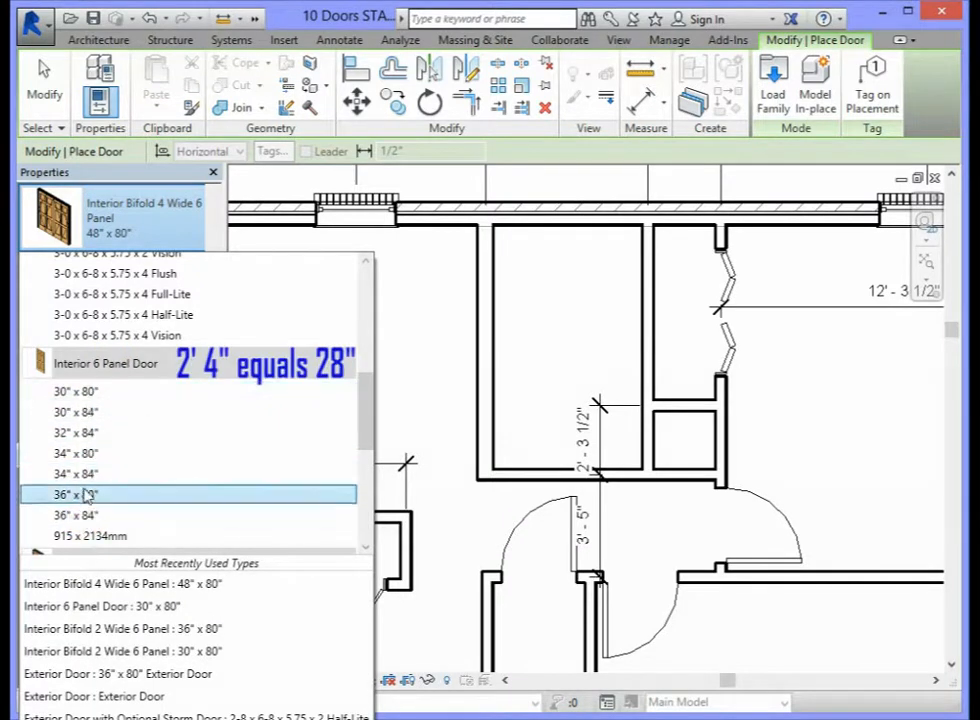
mouse_move(84, 400)
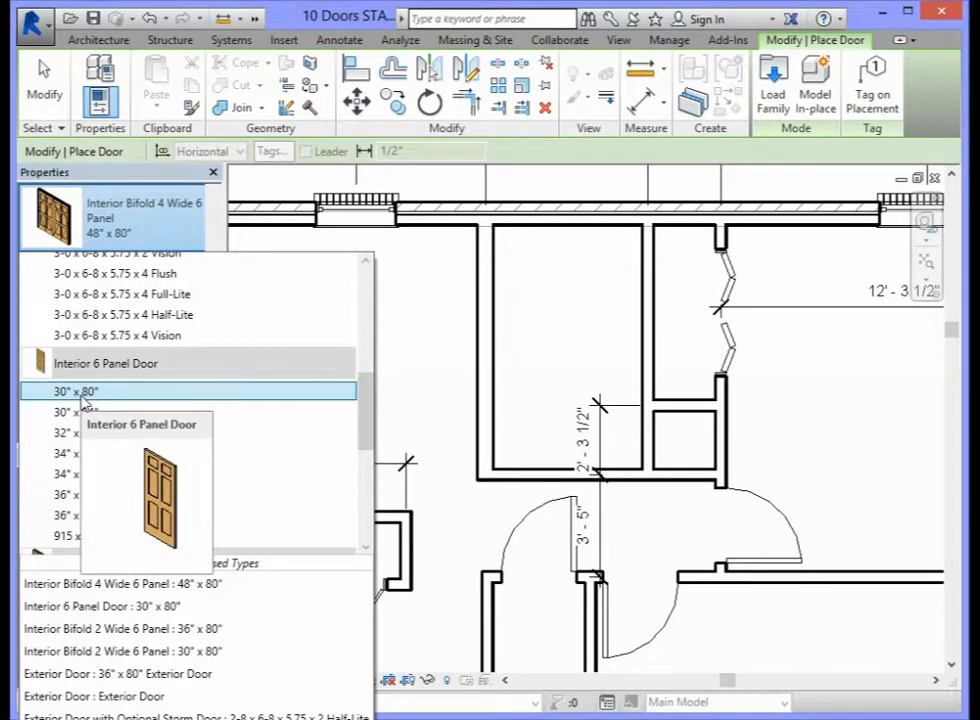
click(67, 395)
click(112, 394)
click(98, 394)
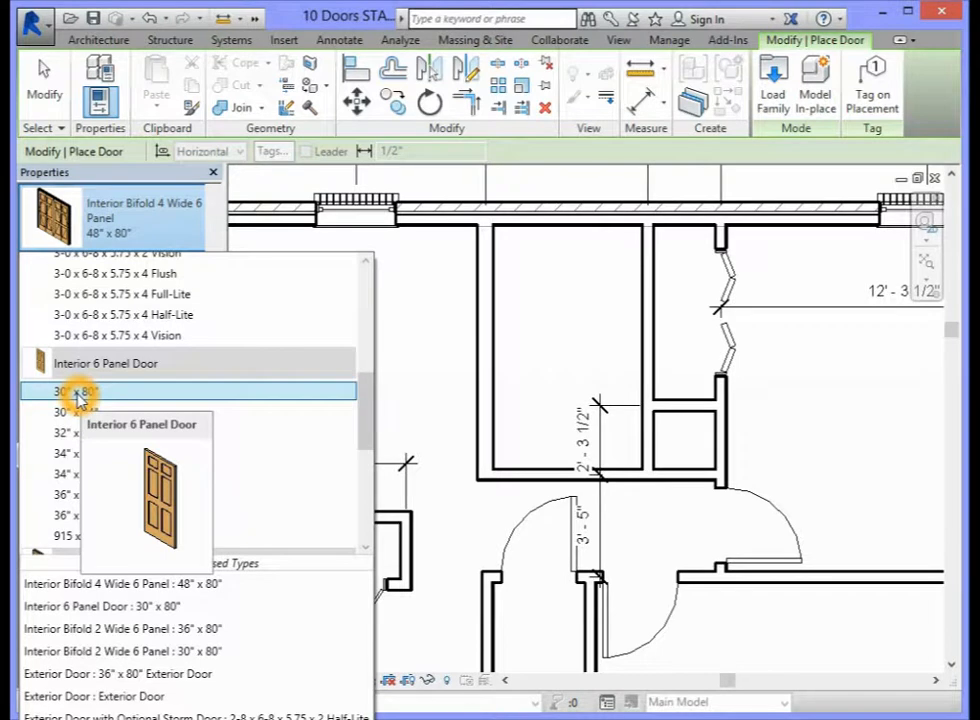
click(78, 395)
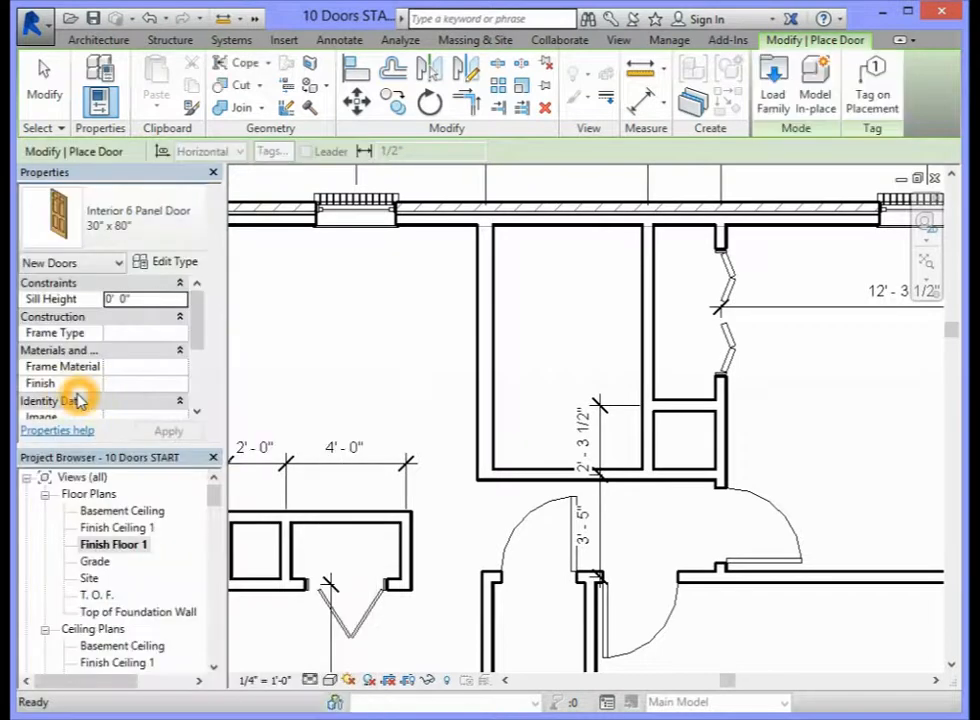
- Open the type properties of the 30" x 80" Interior 6 Panel Door and duplicate the type
click(182, 264)
click(452, 16)
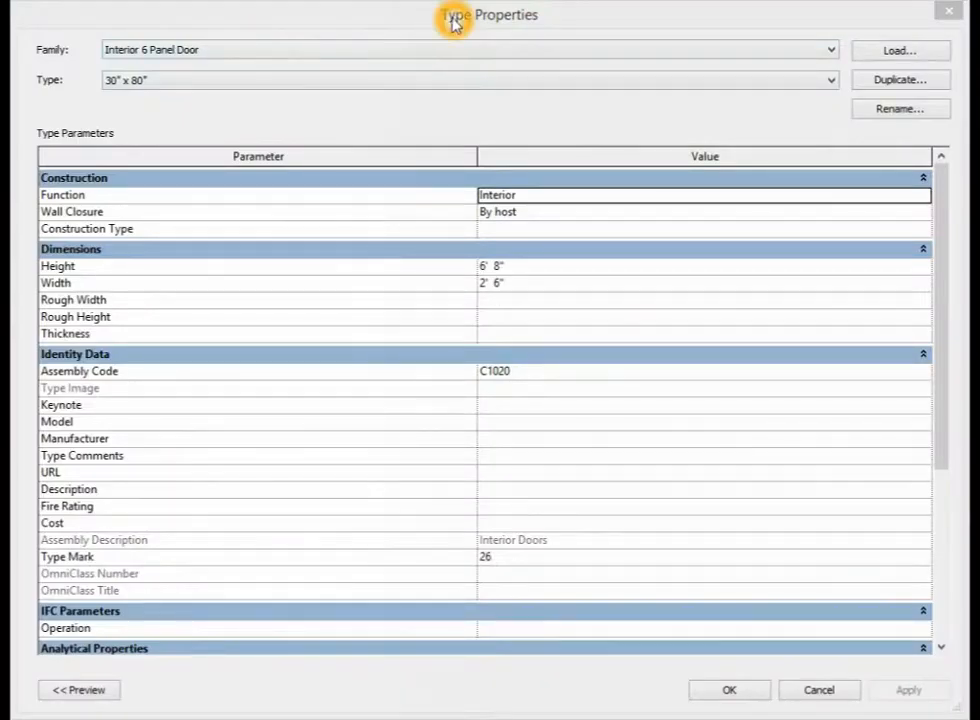
click(460, 16)
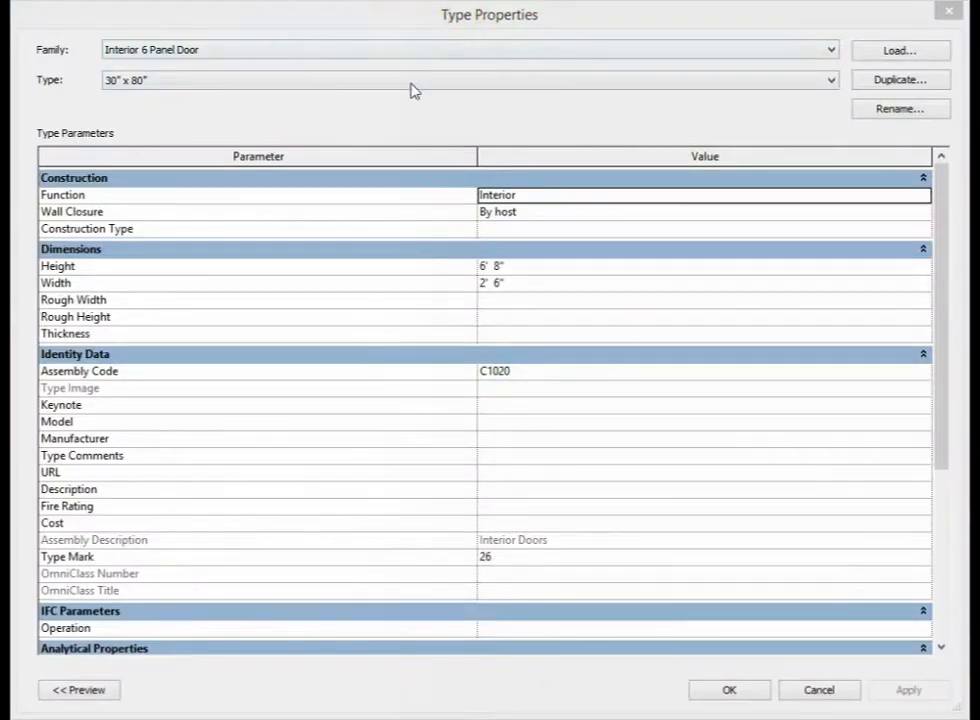
click(158, 85)
click(880, 85)
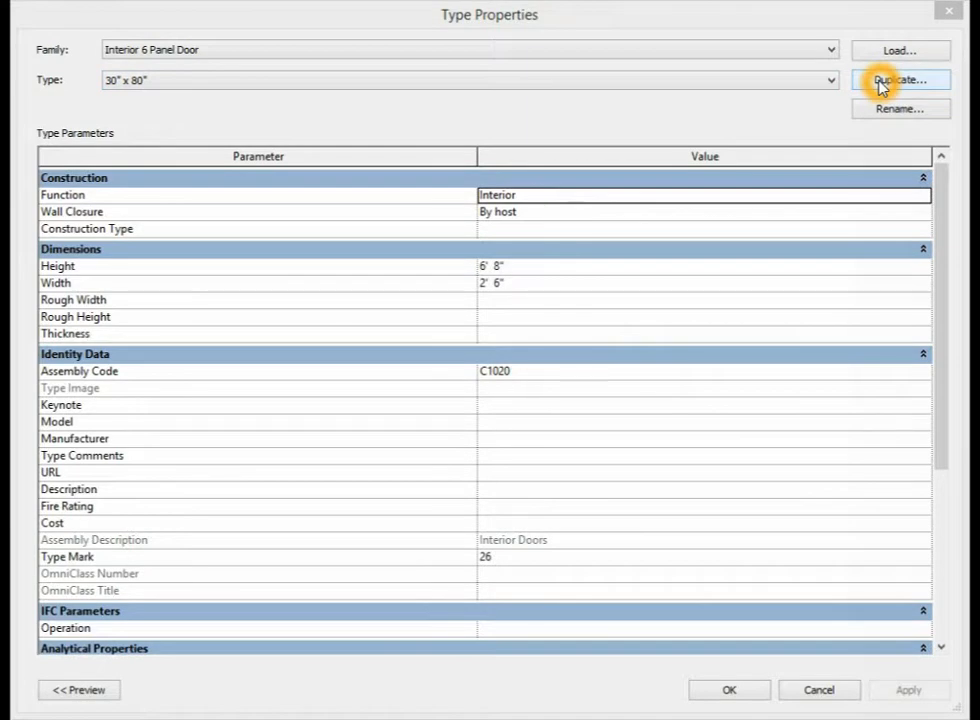
click(895, 82)
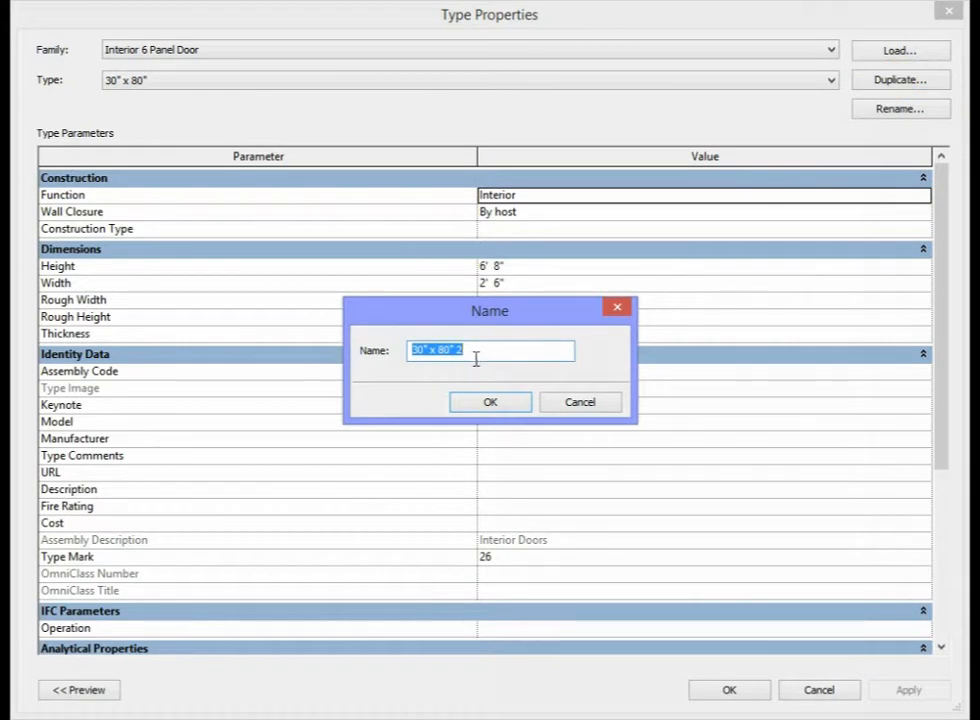
- Name the duplicated door type 28" x 80" and accept the name
click(476, 350)
key(BackSpace)
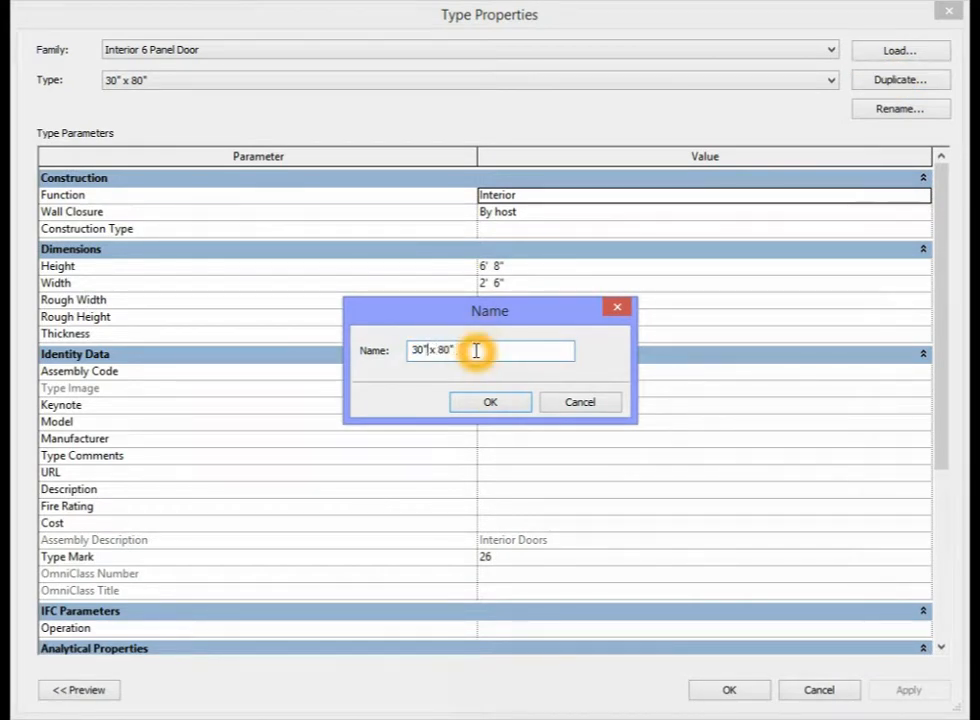
key(BackSpace)
key(BackSpace)
text(28)
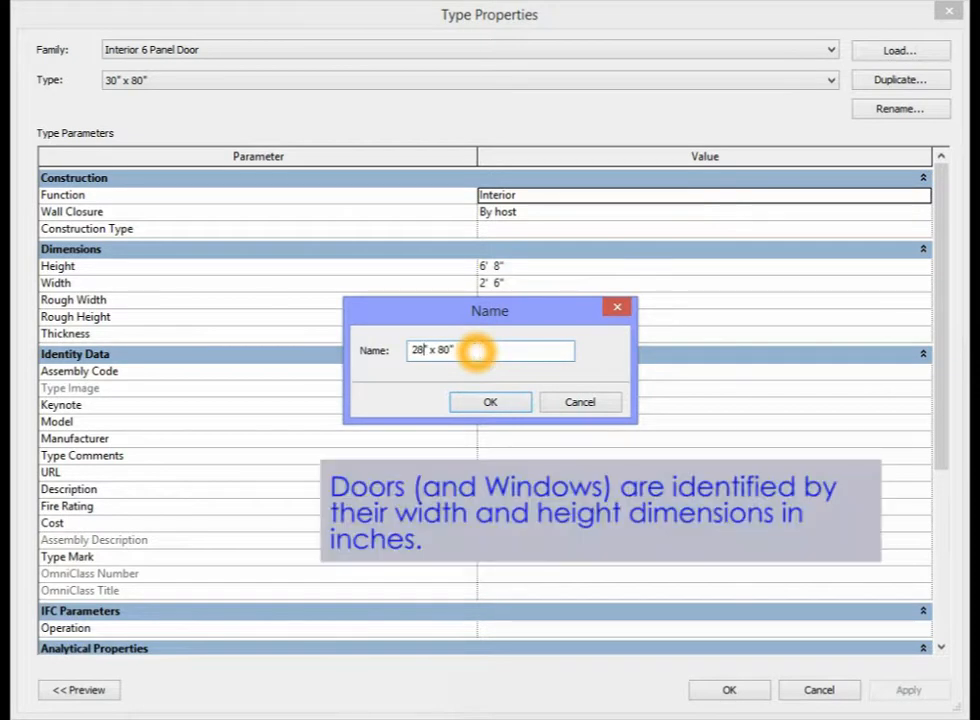
click(451, 355)
click(449, 354)
click(472, 353)
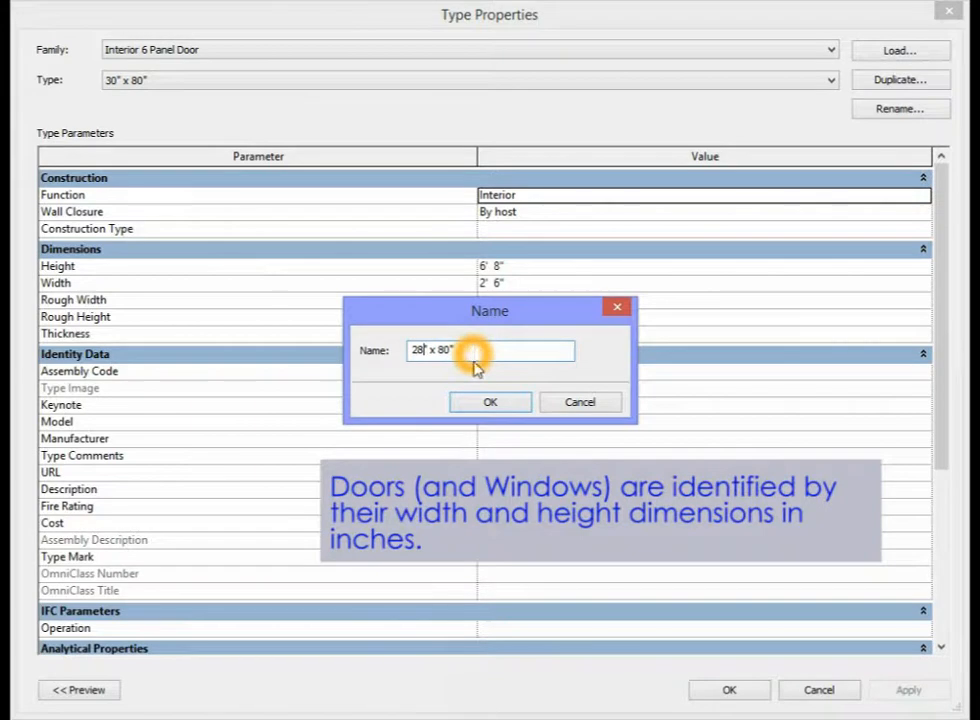
click(420, 350)
click(423, 352)
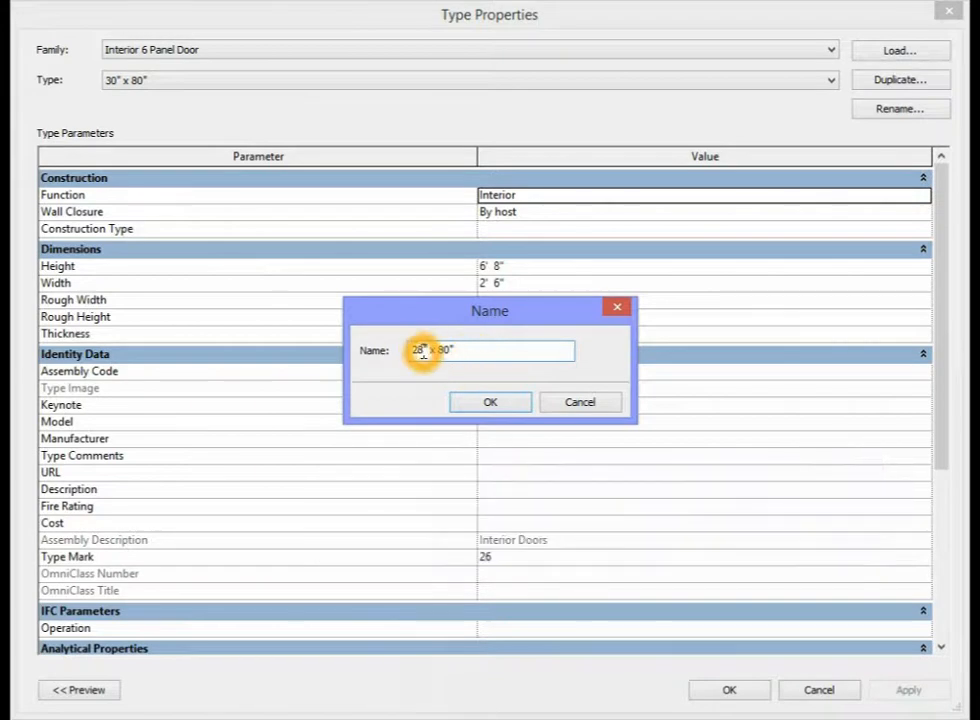
click(479, 352)
click(422, 352)
click(495, 404)
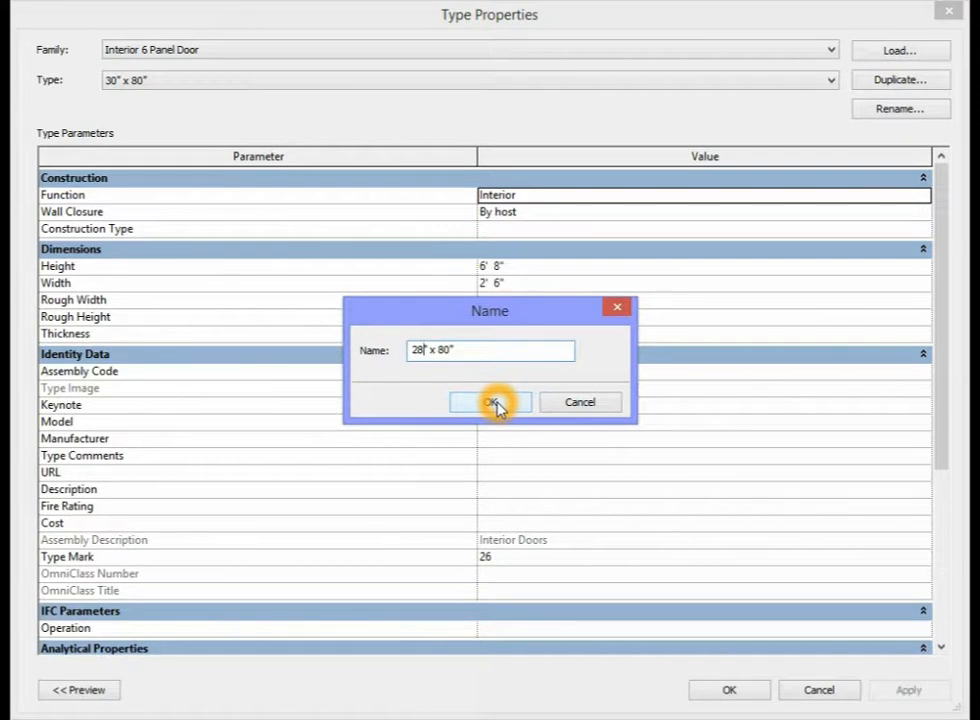
click(498, 406)
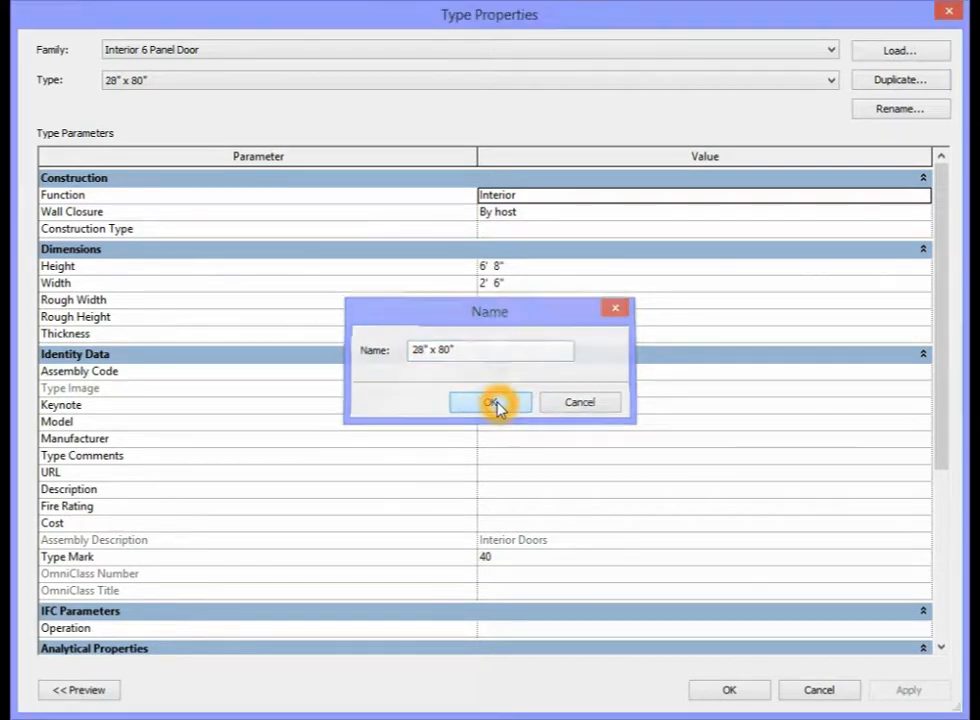
- Set the width of the 28" x 80" Interior 6 Panel Door type to 2' 4" and accept the type properties
click(77, 283)
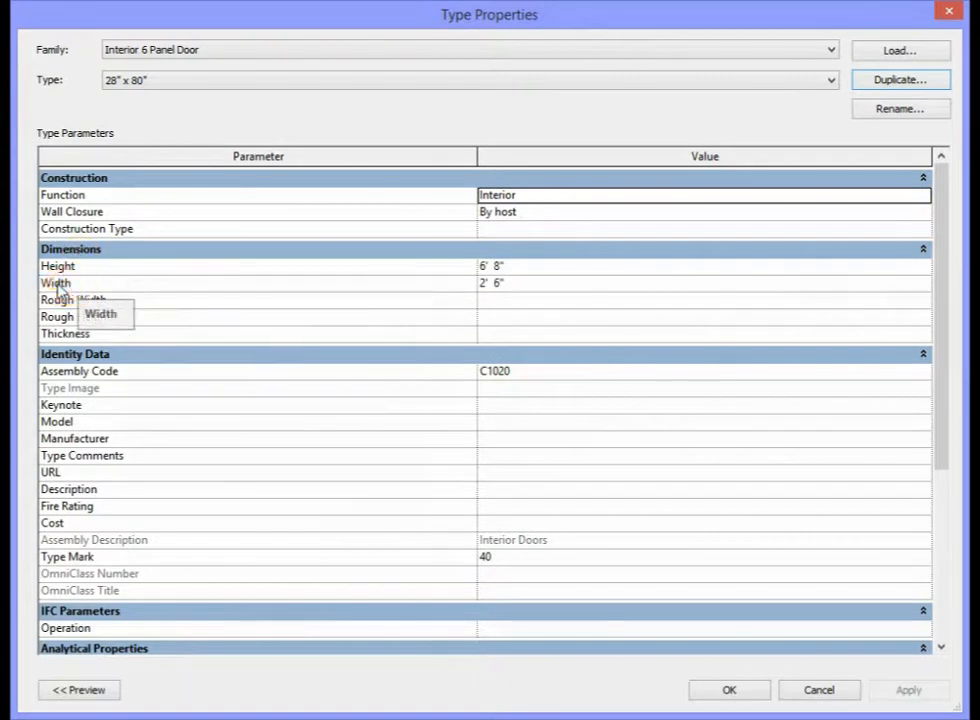
click(58, 285)
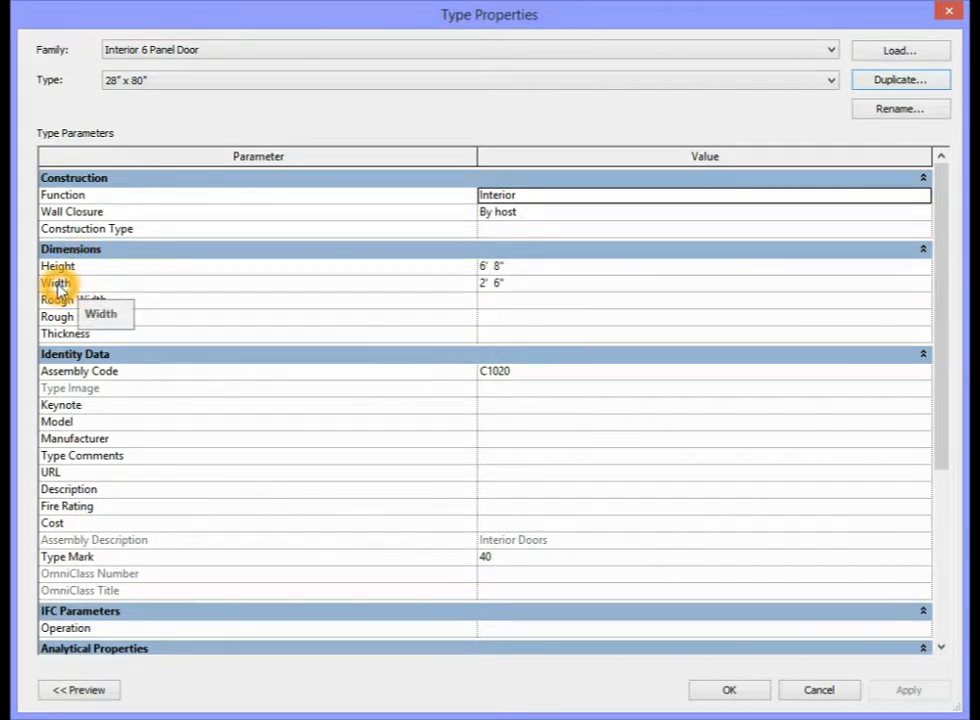
click(502, 287)
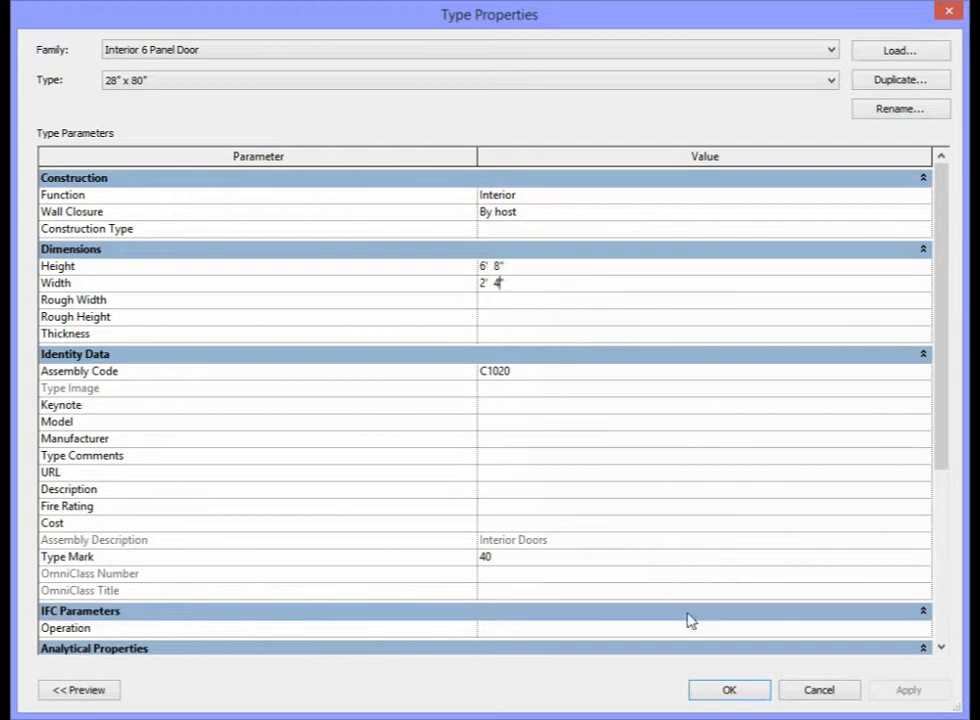
click(712, 689)
click(728, 692)
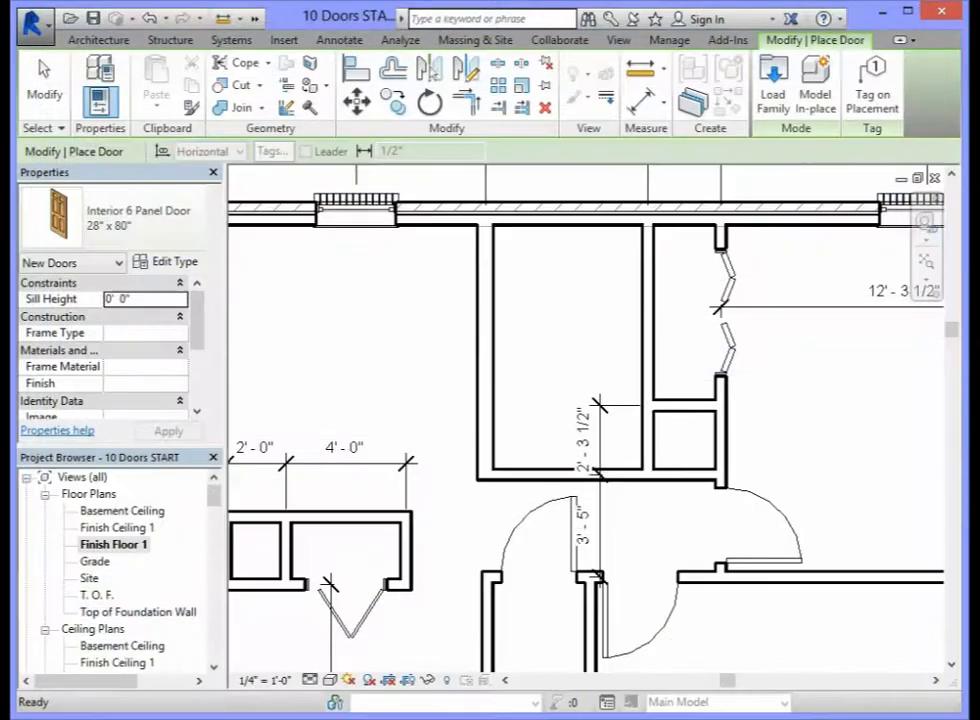
- Choose the Interior 6 Panel Door type 28" x 80" as the door to place
click(170, 213)
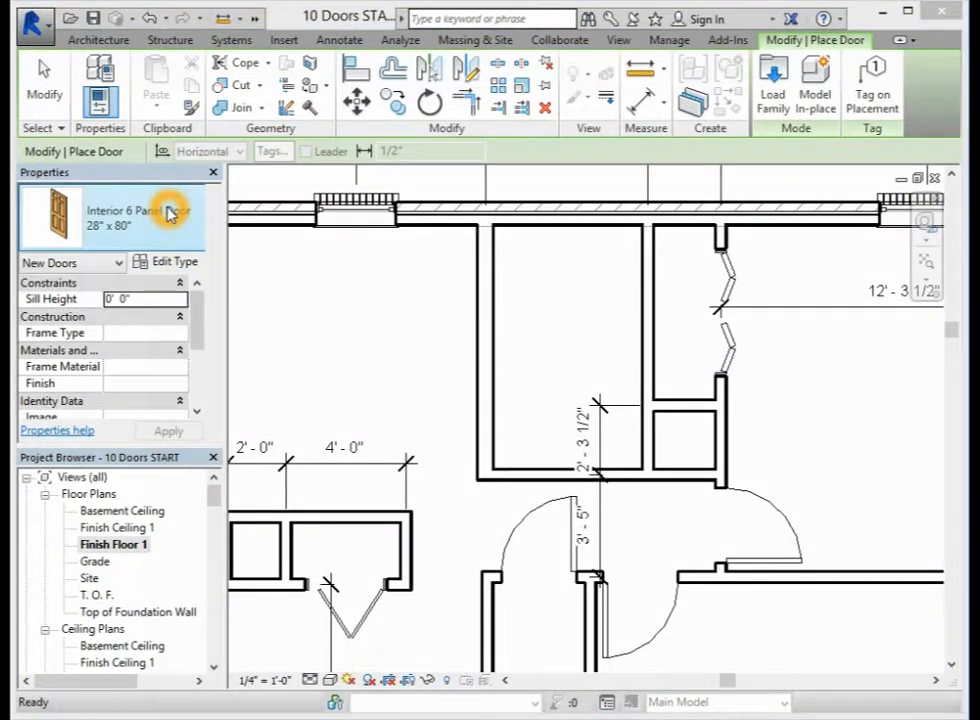
click(96, 219)
click(107, 219)
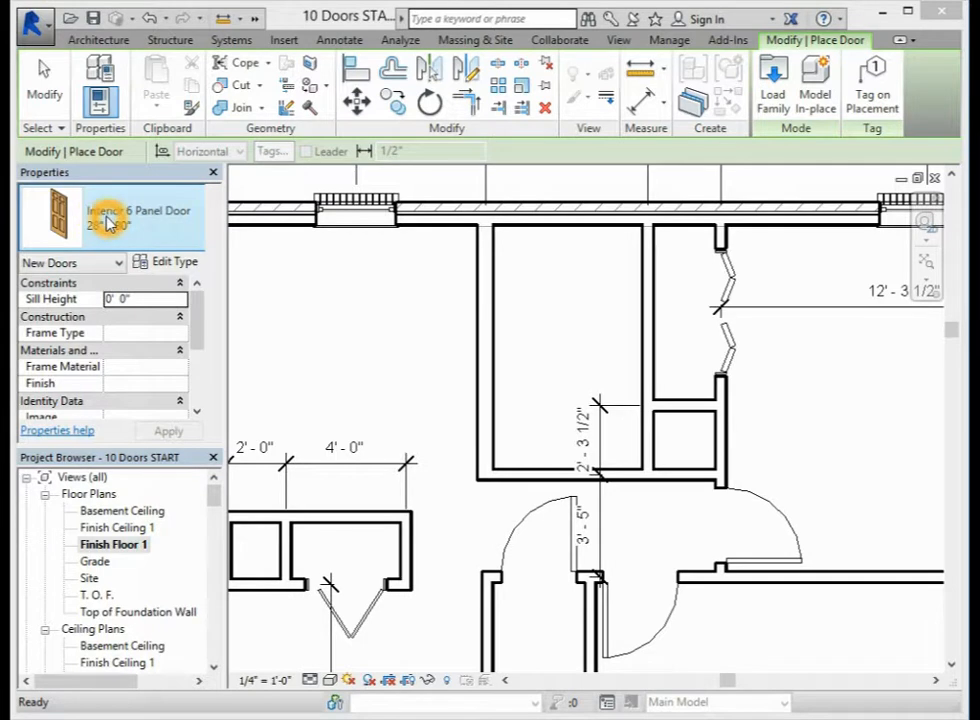
click(173, 216)
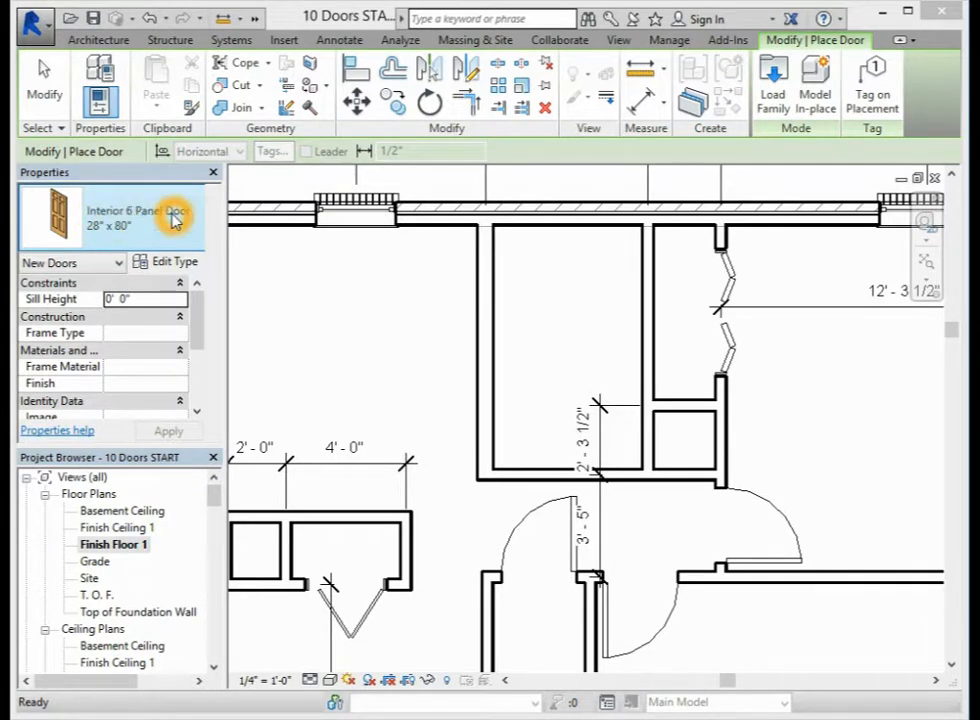
click(101, 229)
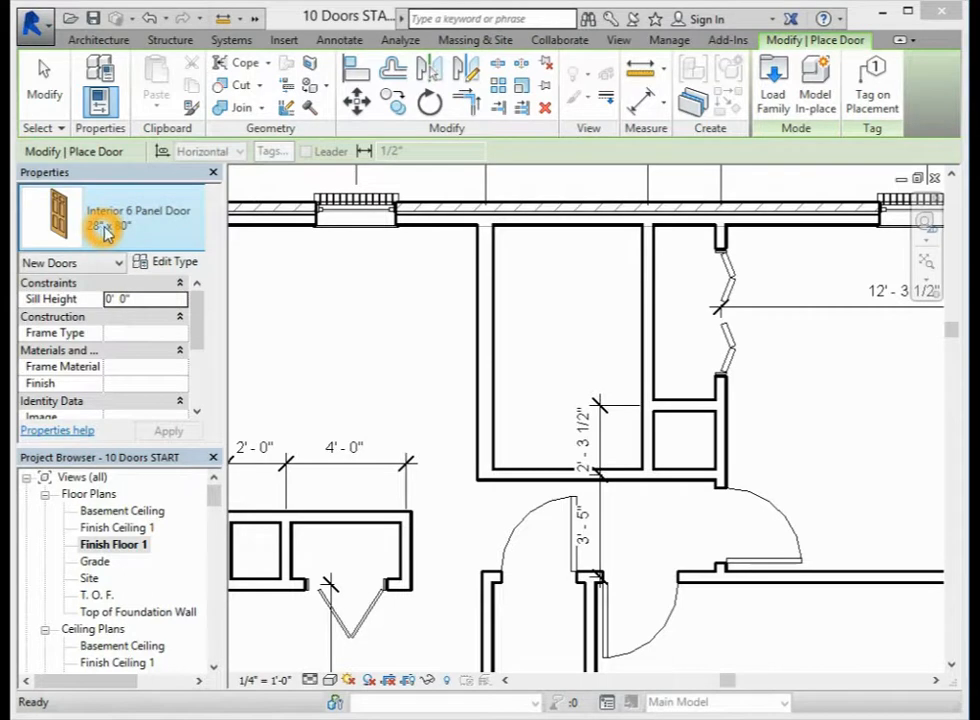
click(122, 230)
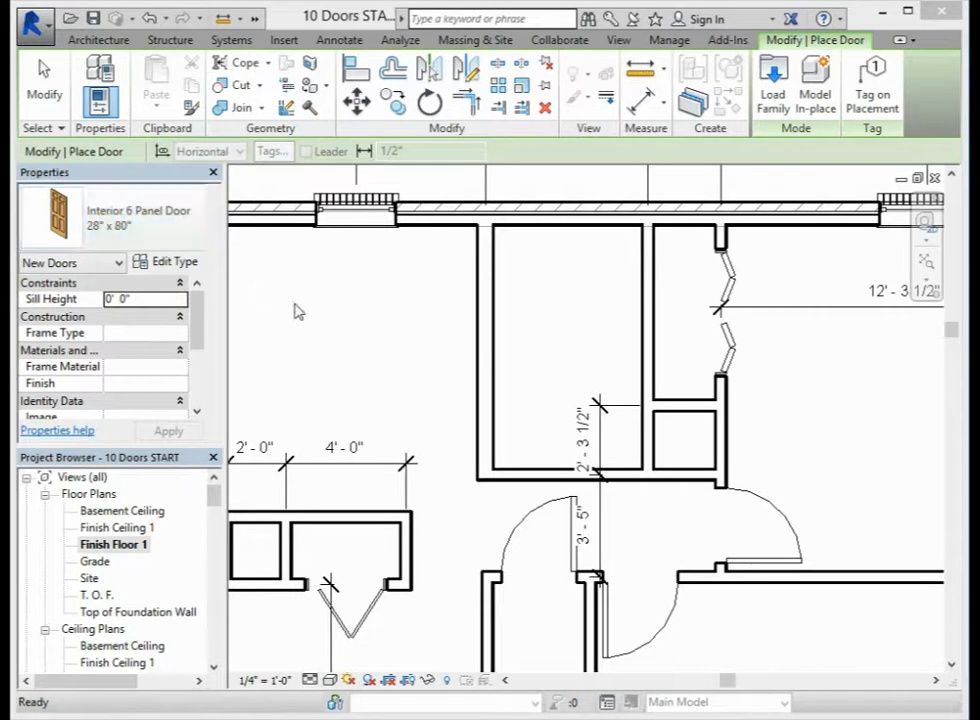
click(115, 222)
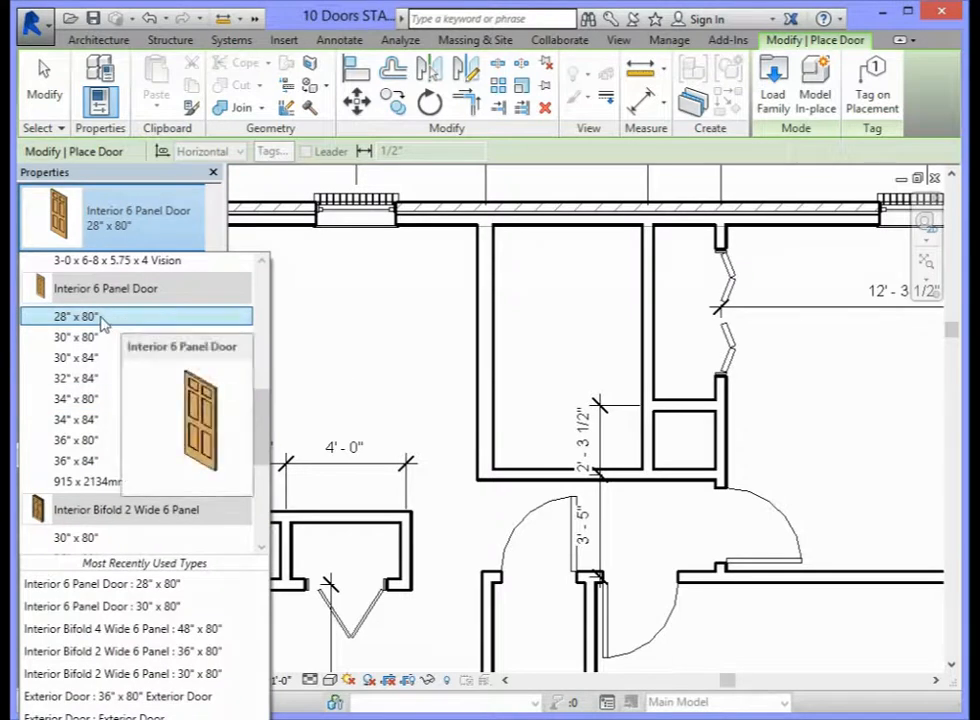
click(100, 318)
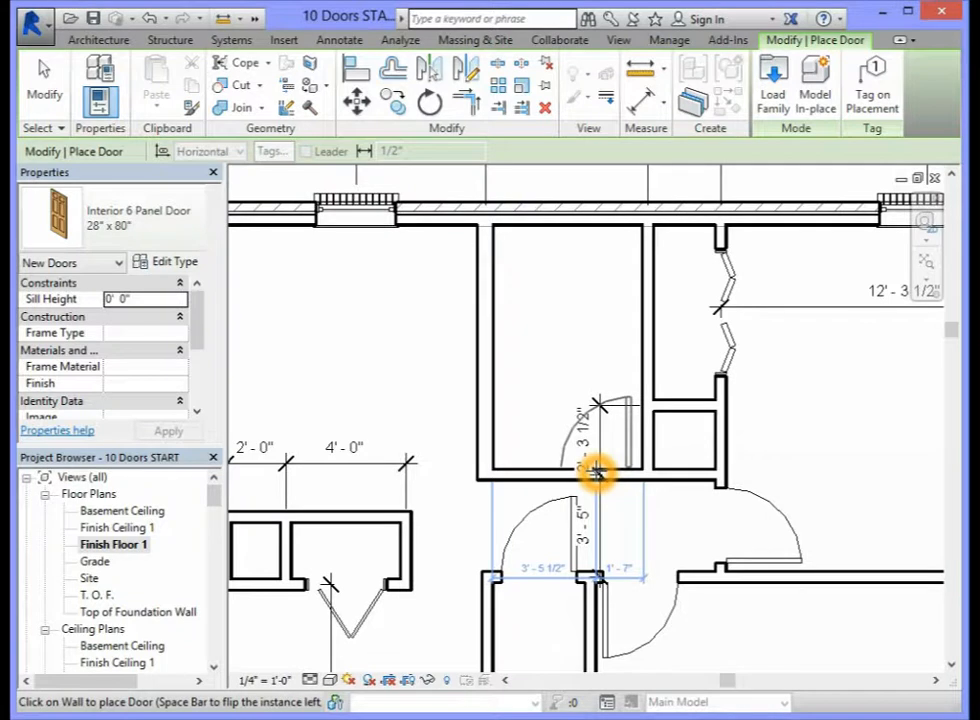
- Place the door in the bathroom's south wall, centred about 1' 7" from the east wall, hinged on the east side and swinging into the bathroom
click(641, 396)
click(597, 468)
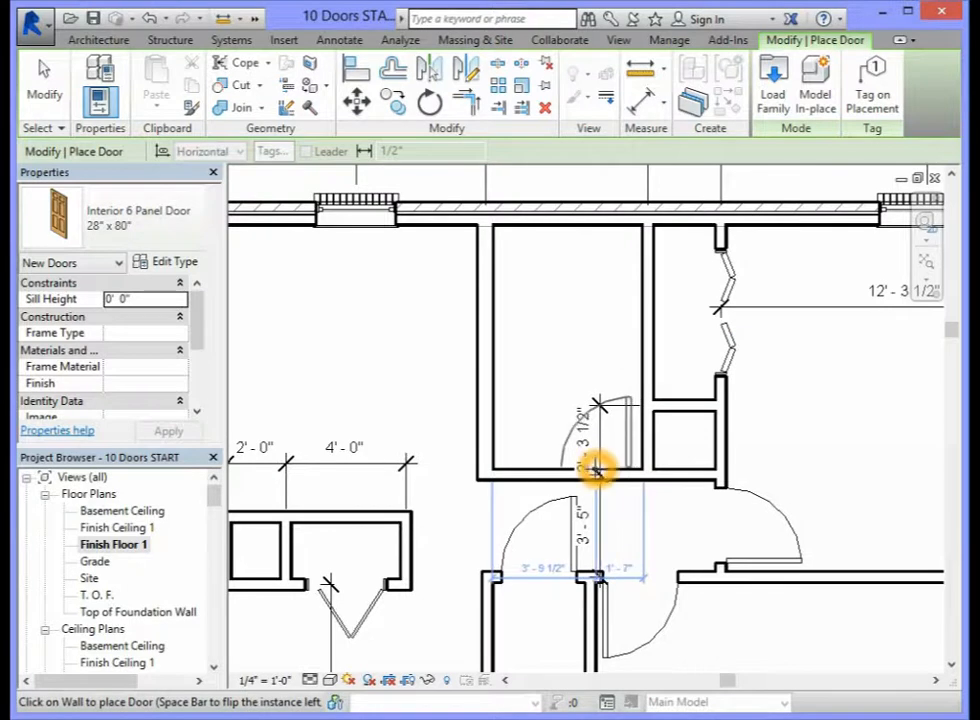
click(593, 466)
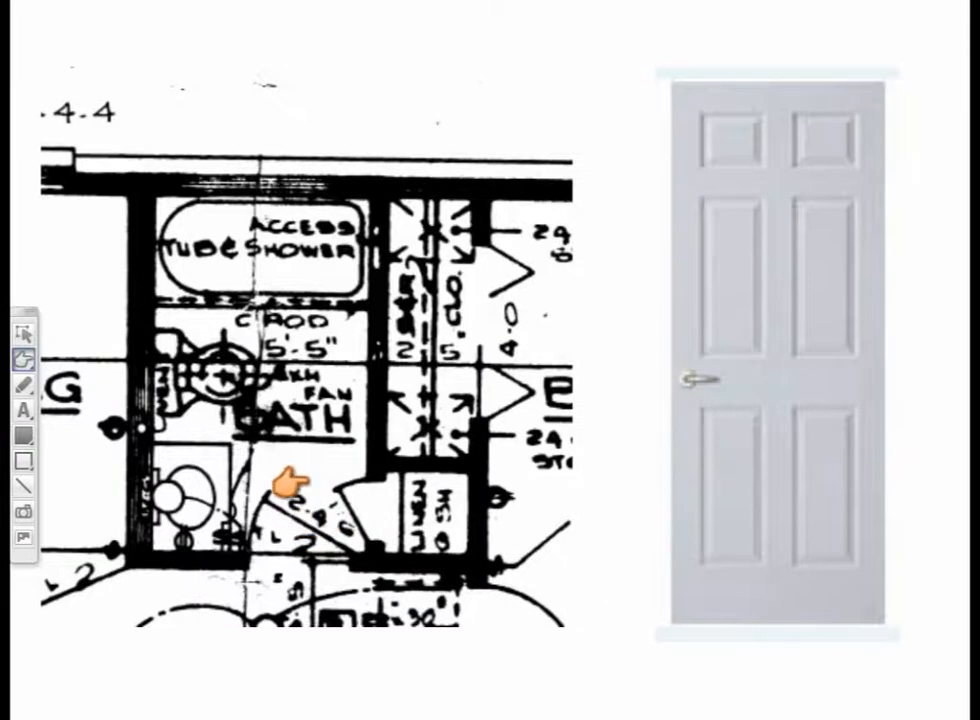
drag(307, 481, 234, 420)
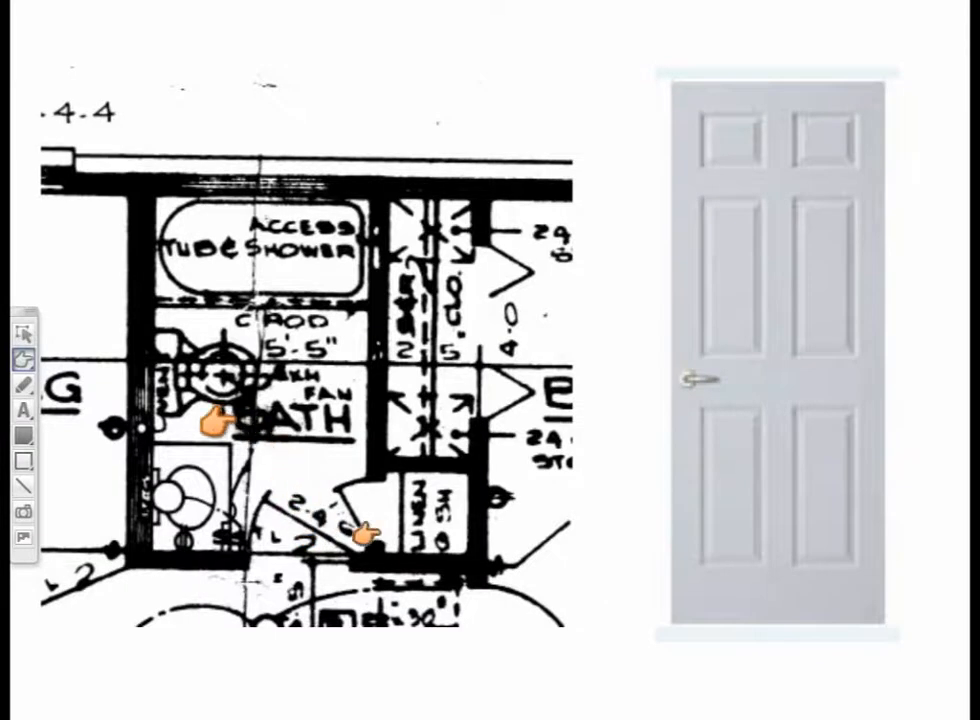
click(372, 521)
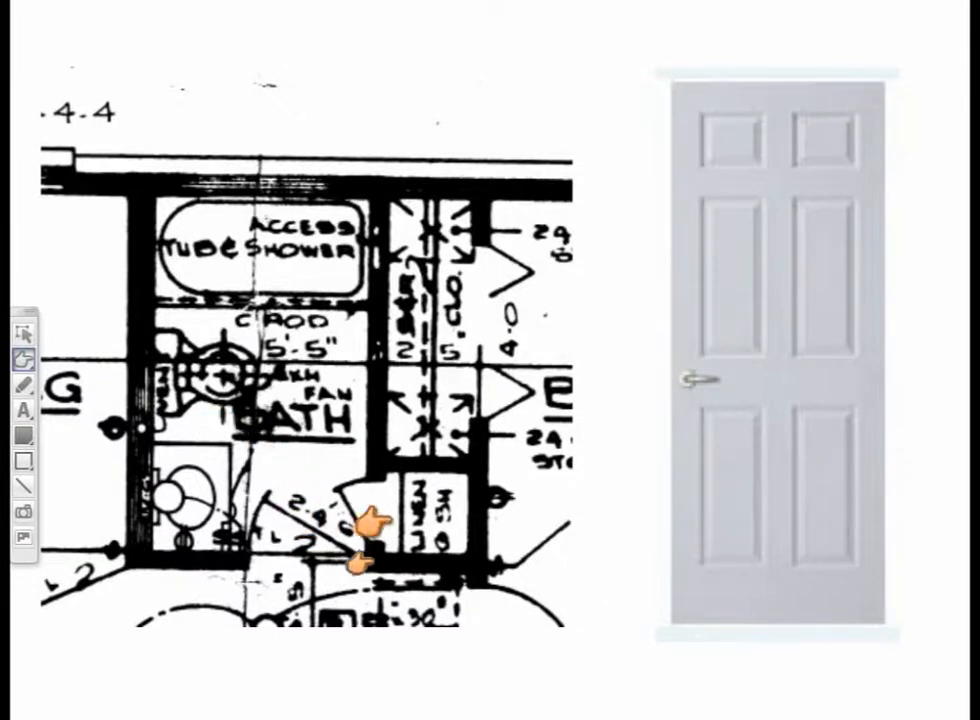
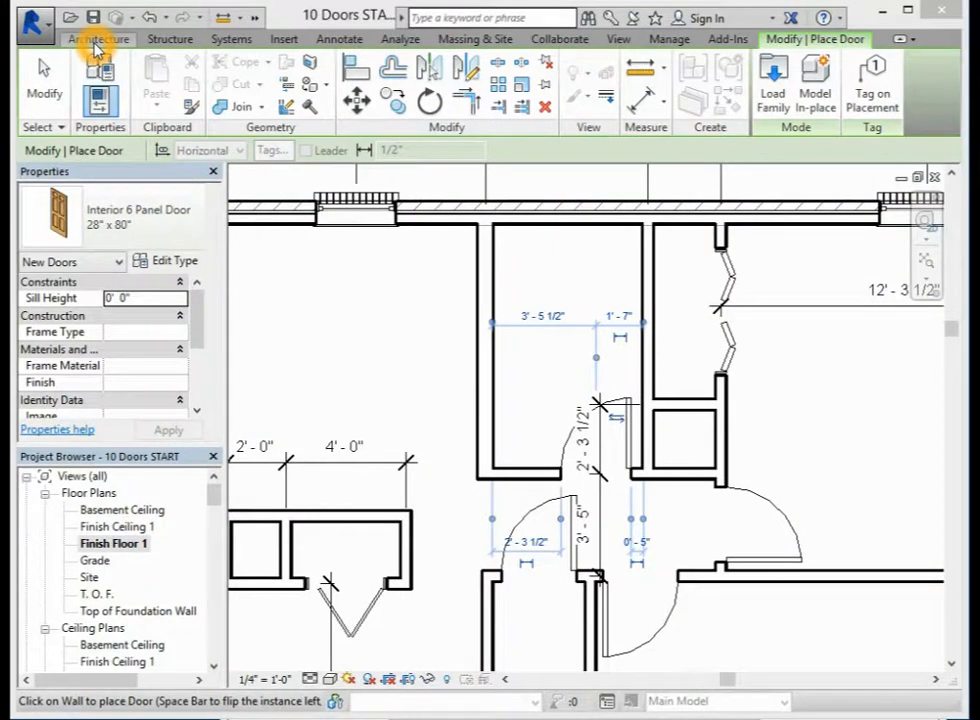
- Start placing another door and choose the 3 Panel Door type 30" x 80" as its base
click(95, 40)
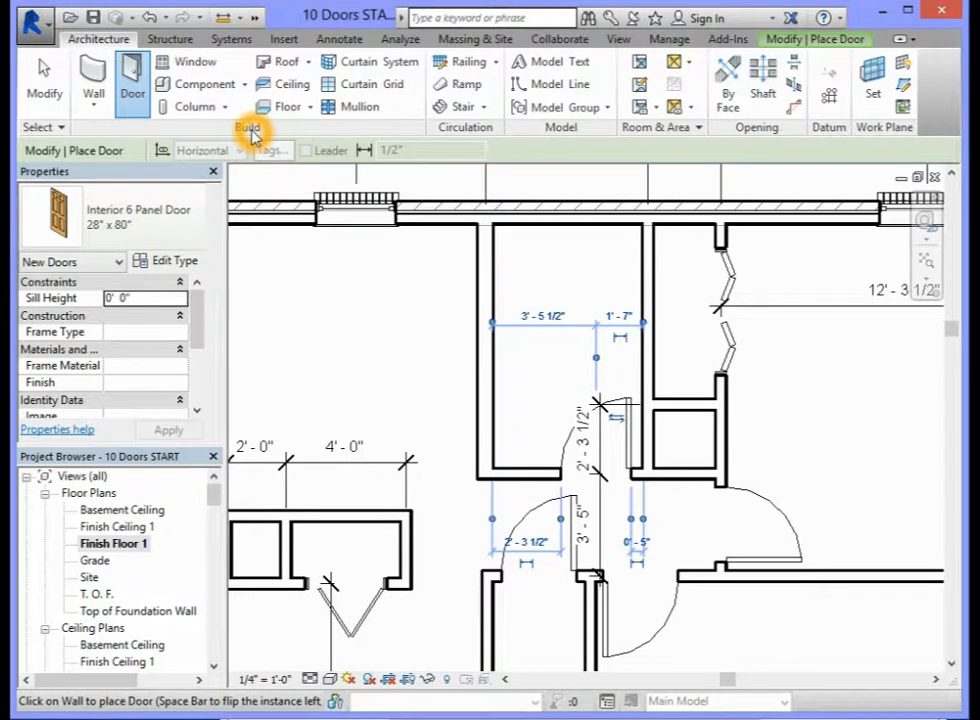
click(134, 78)
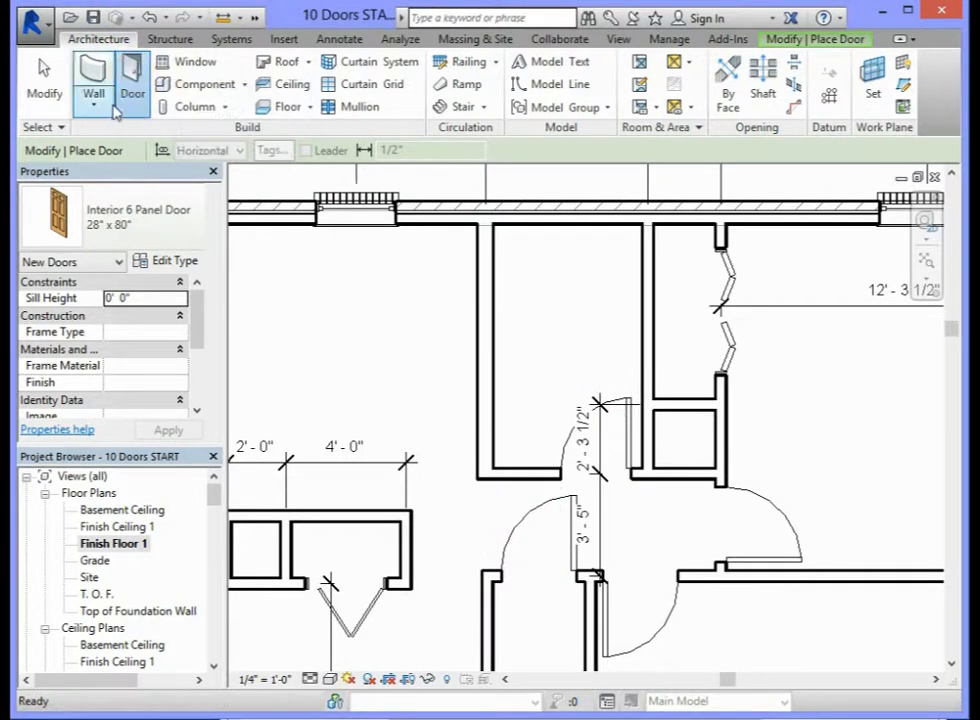
click(188, 219)
scroll(255, 310, up, 5)
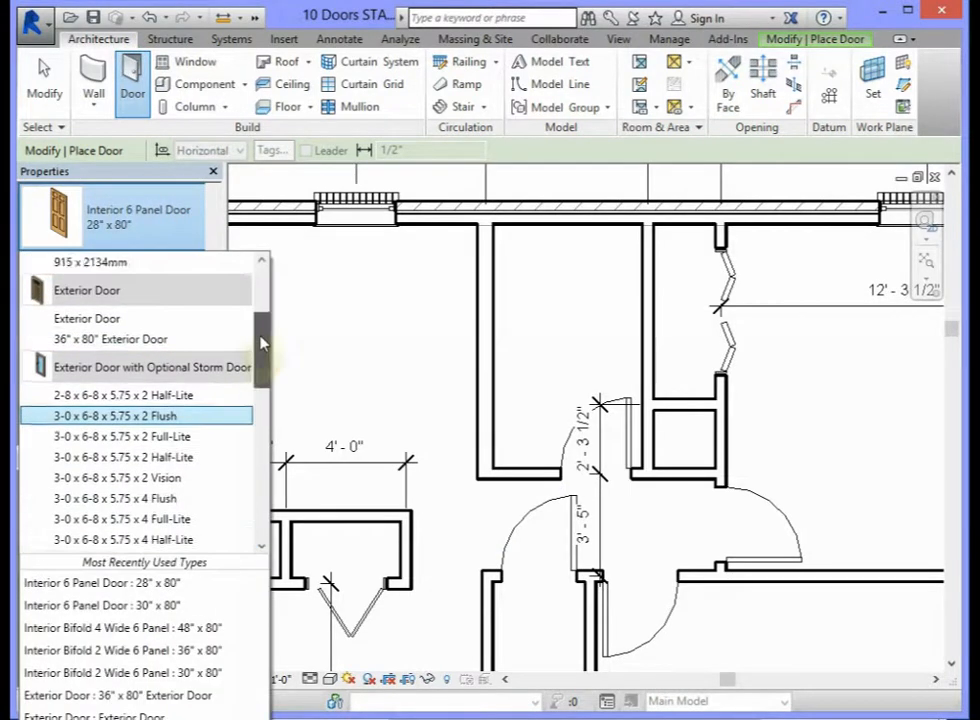
mouse_move(105, 272)
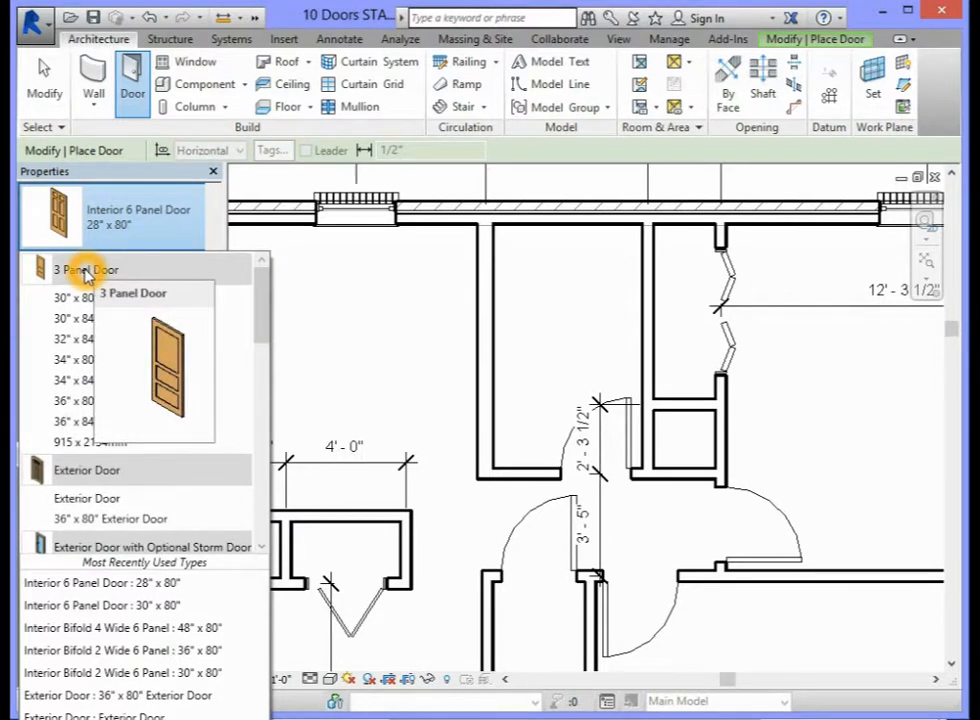
mouse_move(72, 300)
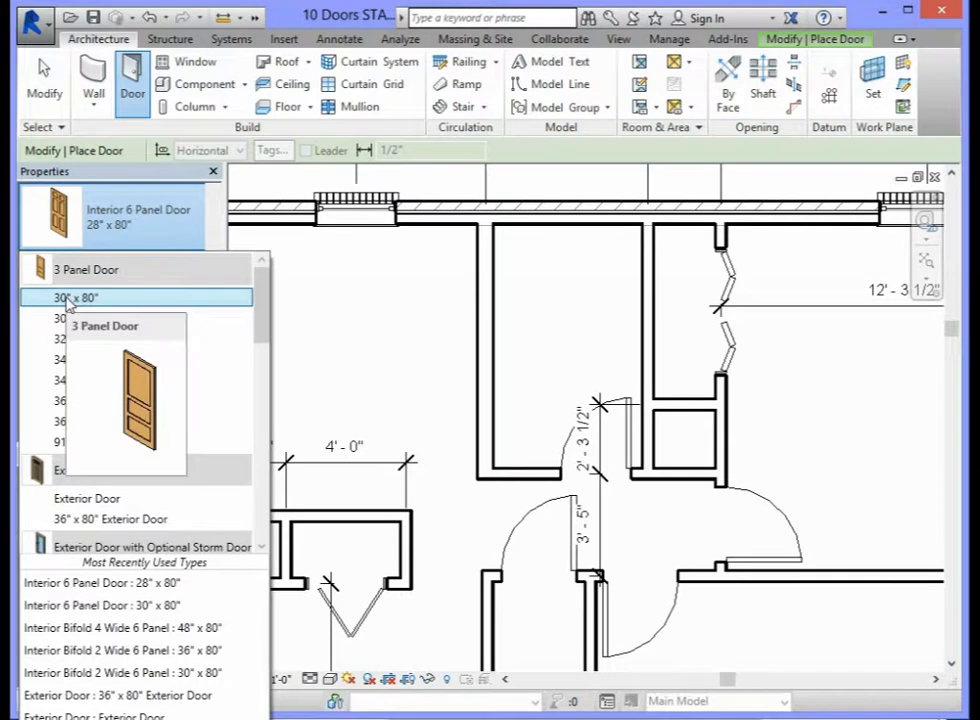
click(66, 298)
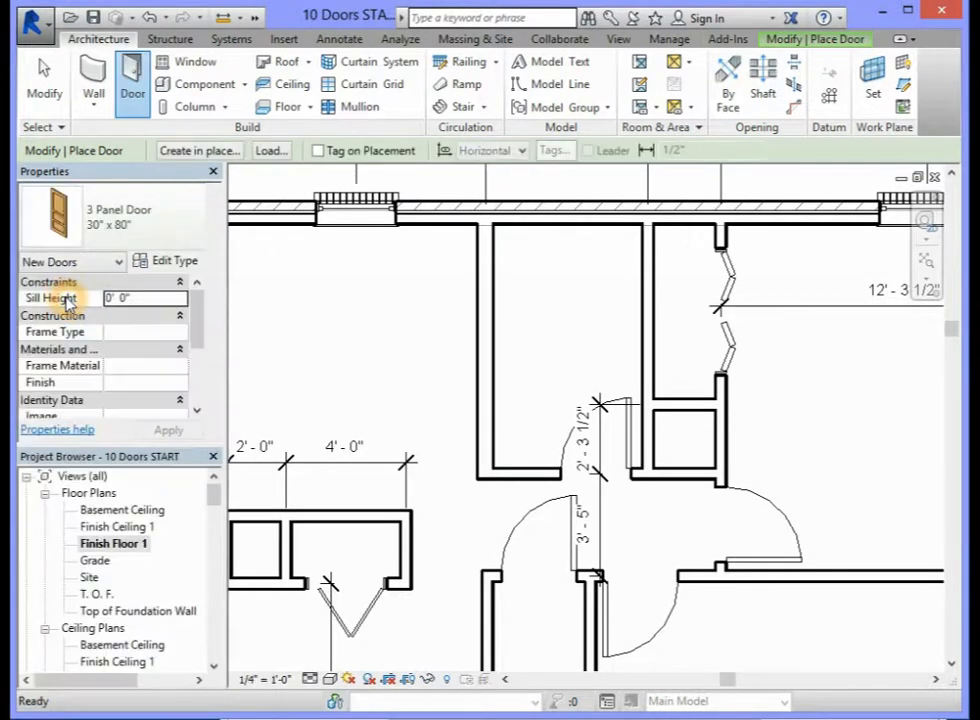
- Open the type properties of the 30" x 80" 3 Panel Door and duplicate the type
click(172, 262)
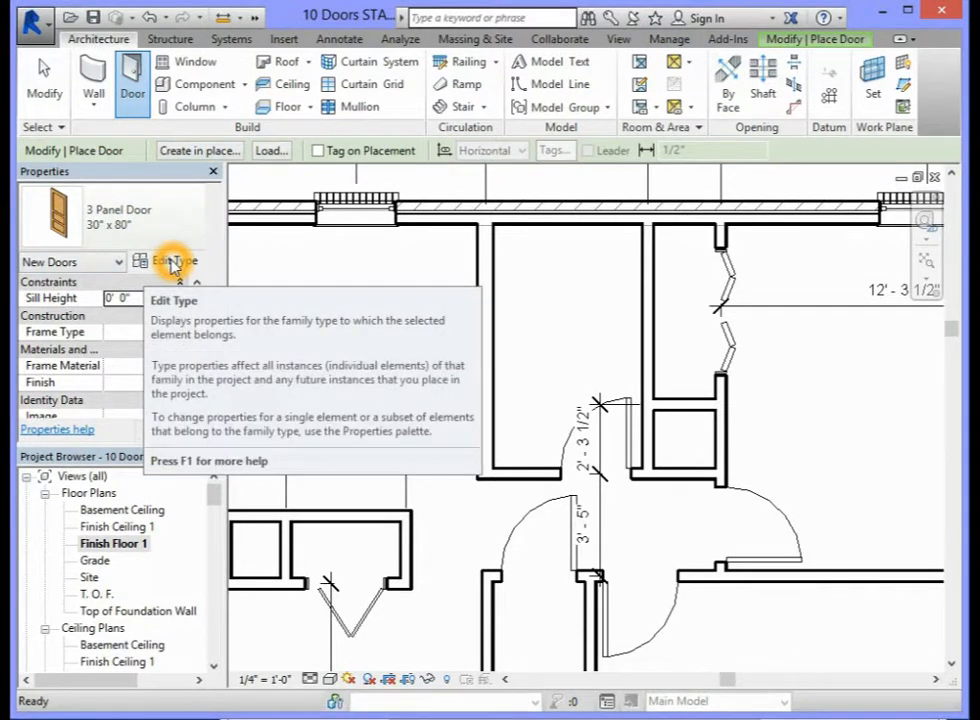
click(172, 262)
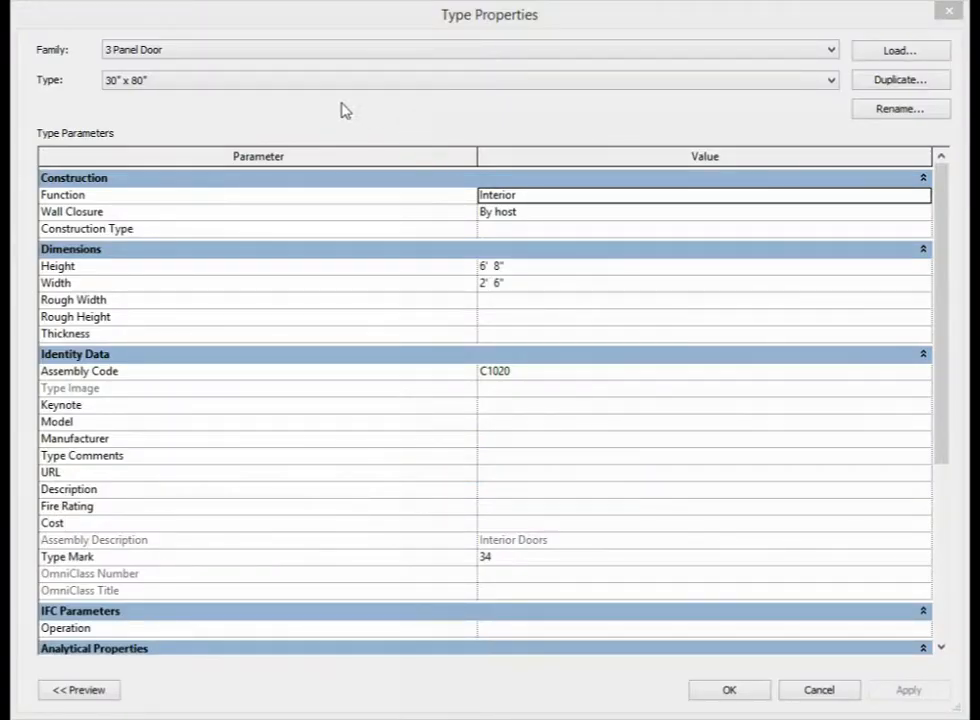
click(125, 85)
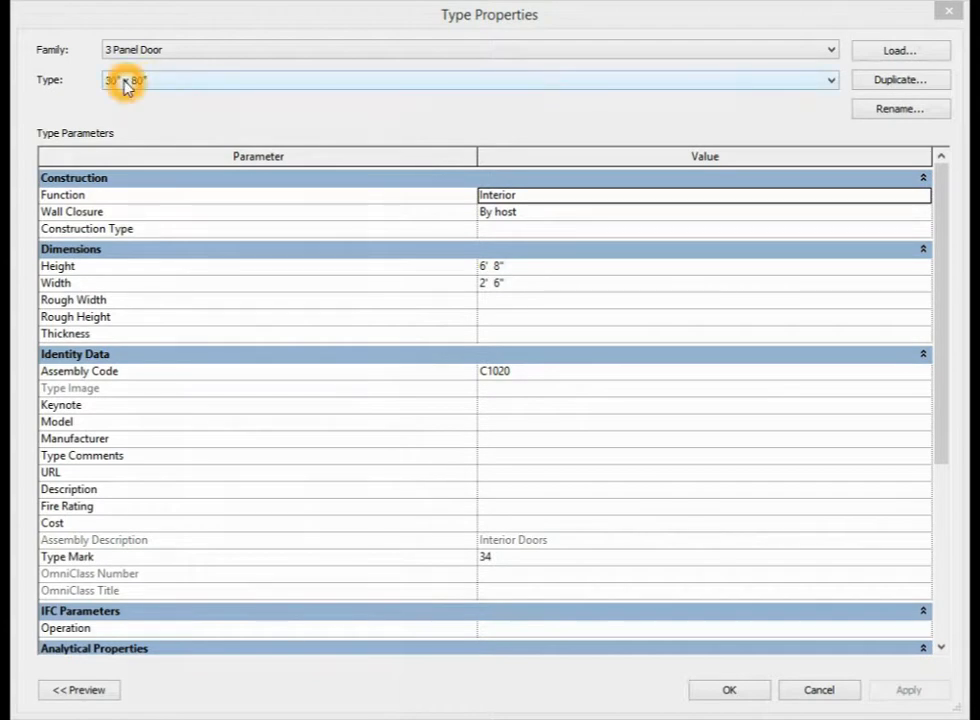
click(176, 85)
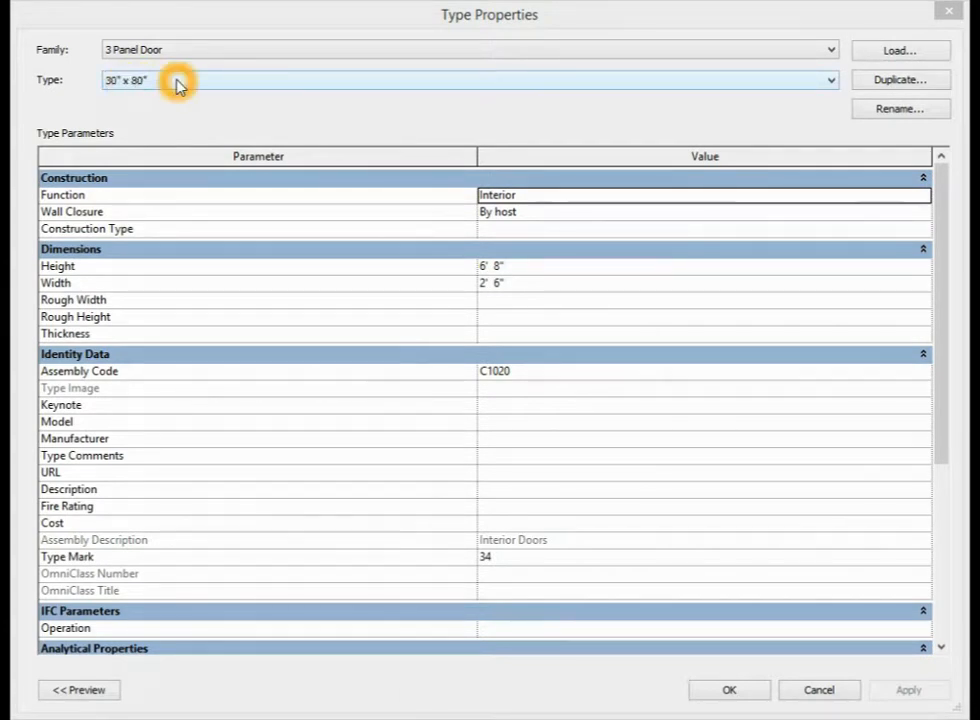
click(907, 84)
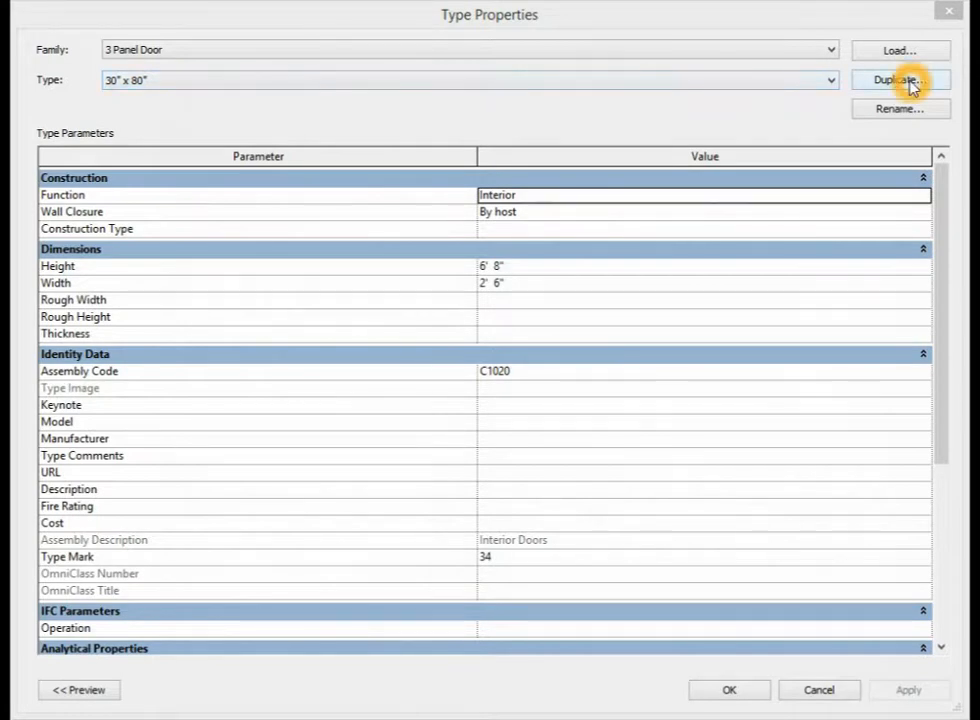
- Name the duplicated 3 Panel Door type 18" x 80" and accept the name
click(494, 351)
click(534, 352)
key(BackSpace)
key(BackSpace)
click(423, 352)
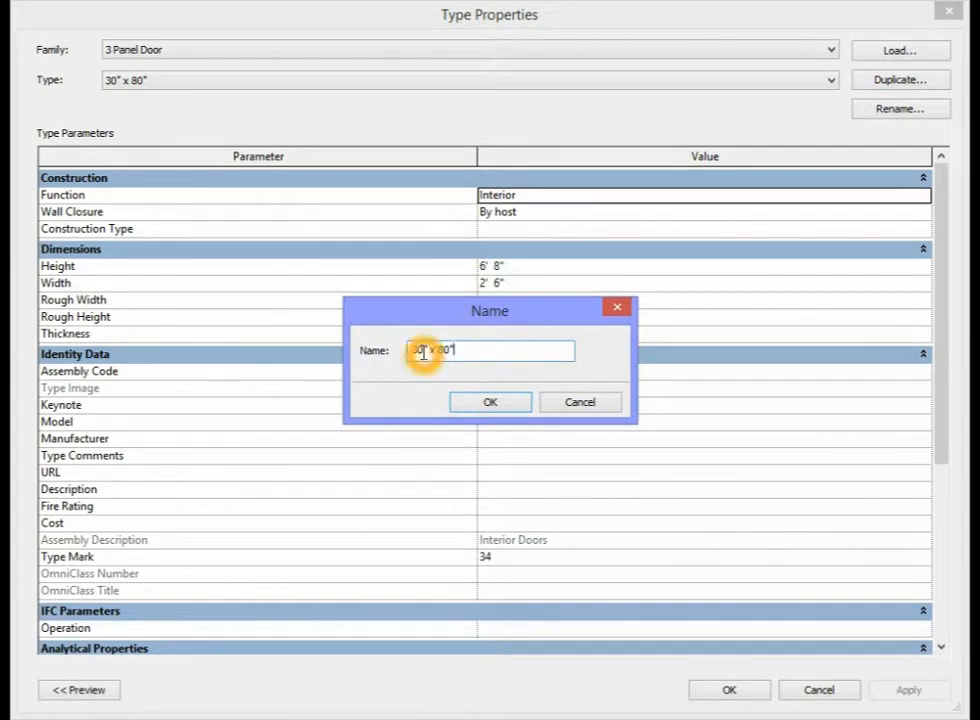
key(Delete)
key(Delete)
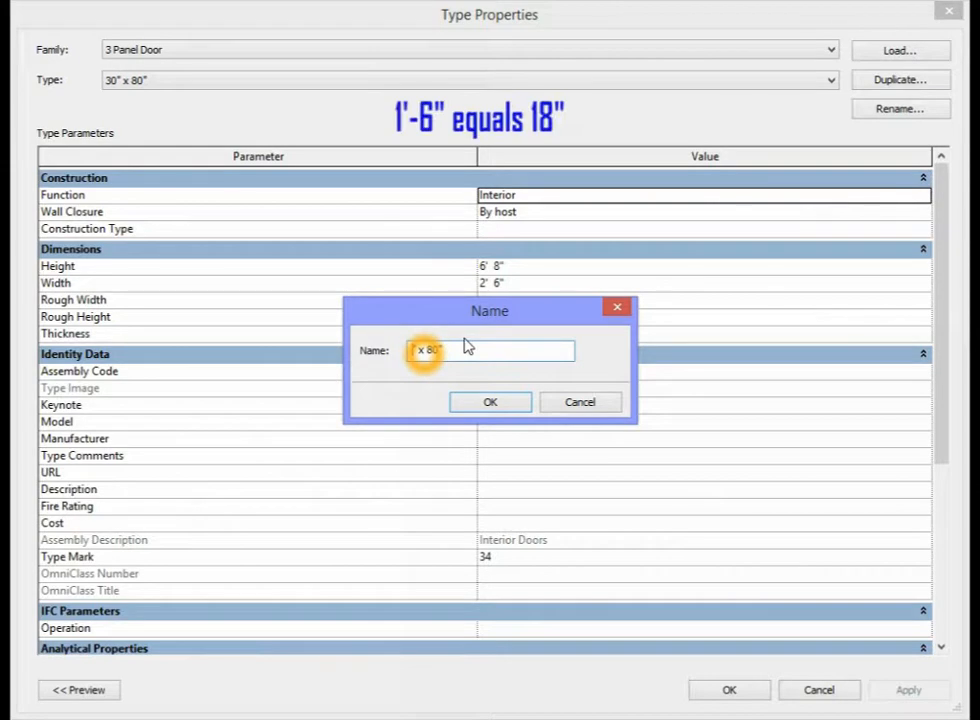
text(18)
key(Delete)
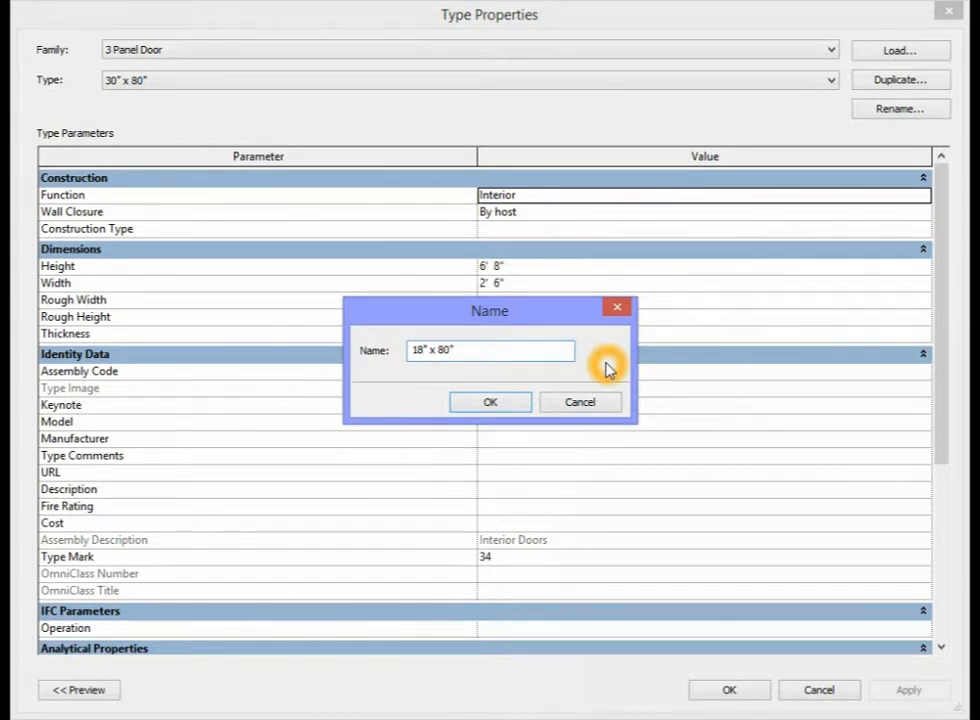
click(497, 403)
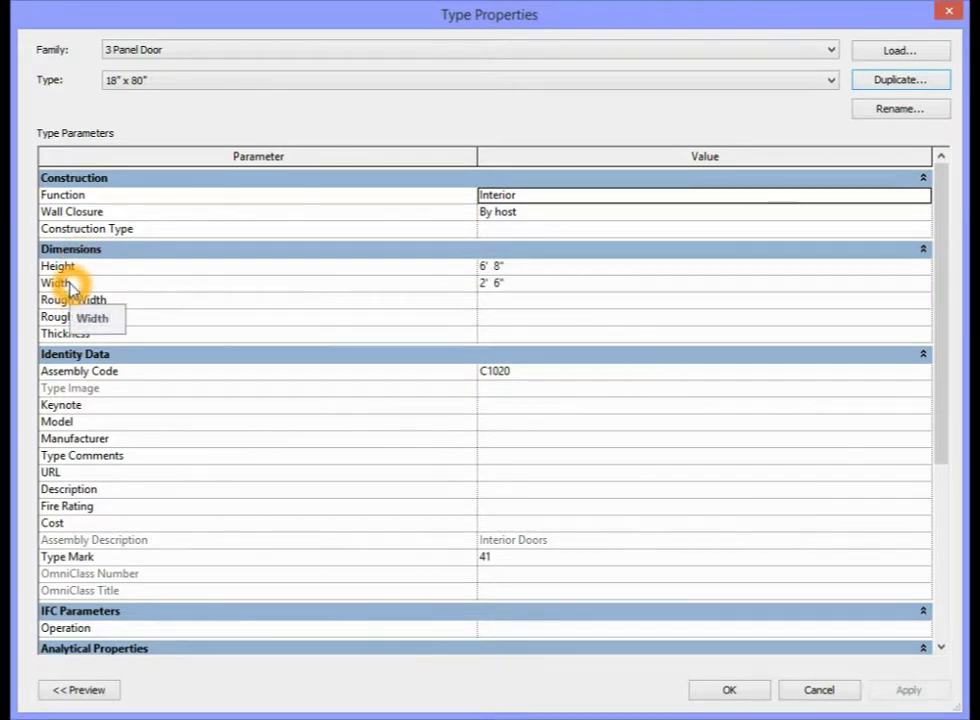
- Set the width of the 18" x 80" 3 Panel Door type to 1' 6" and accept the type properties
click(485, 285)
key(BackSpace)
text(1)
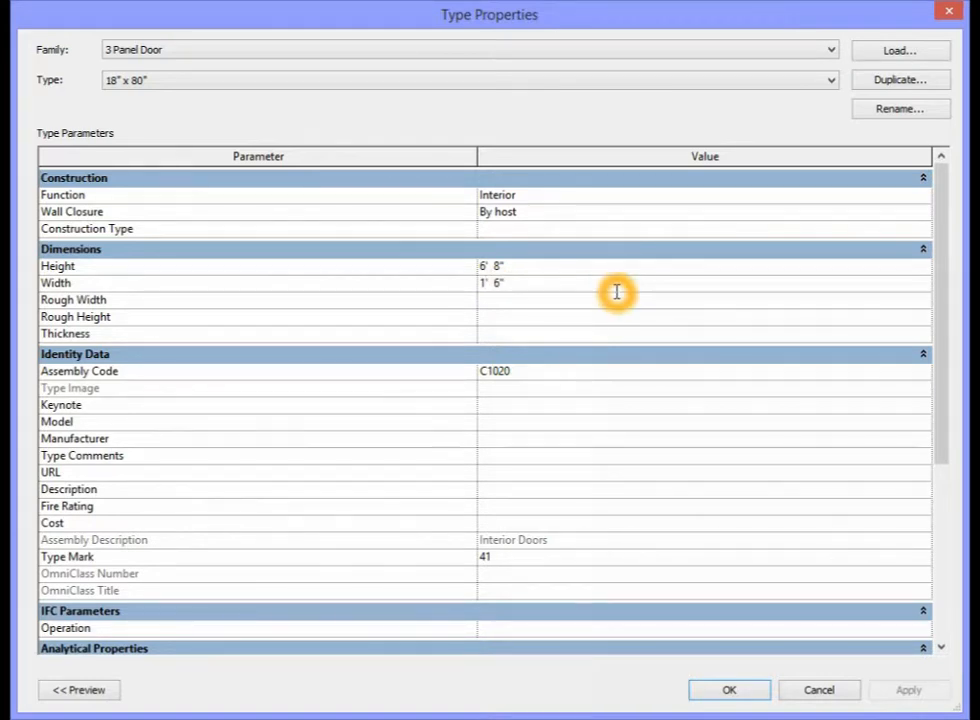
click(730, 690)
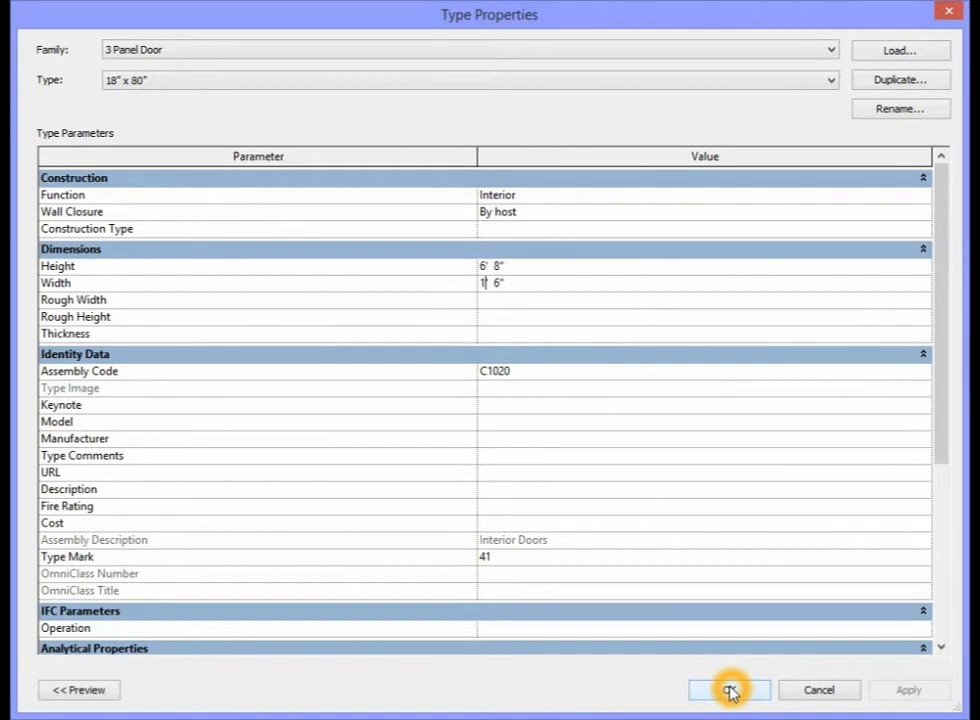
click(733, 691)
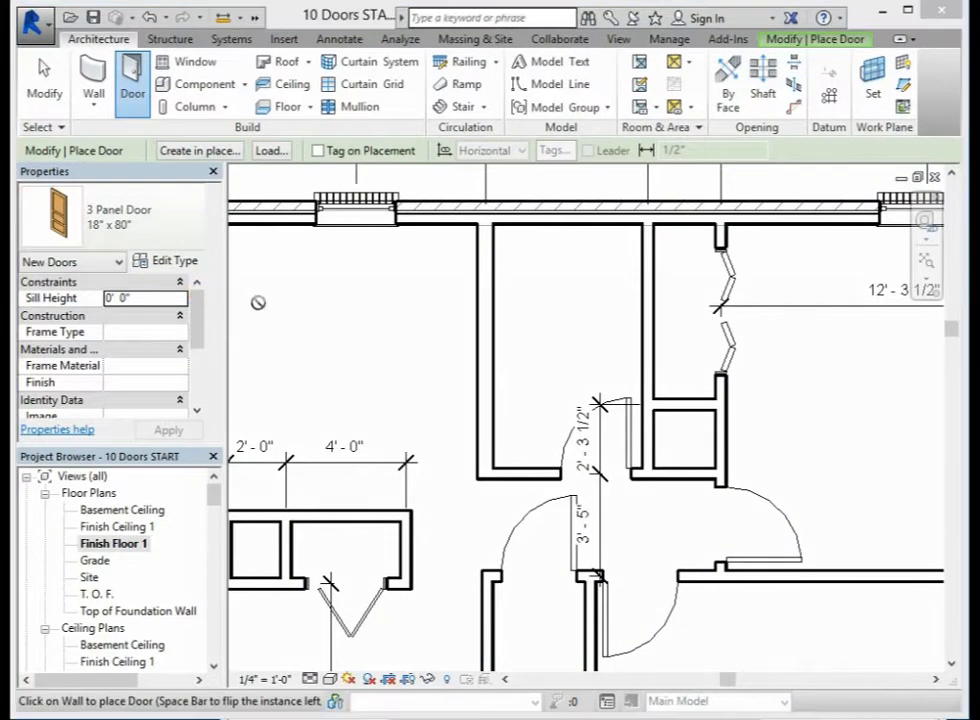
- Place an 18" x 80" 3 Panel Door in the left wall of the small closet beside the double bifold closet
click(117, 211)
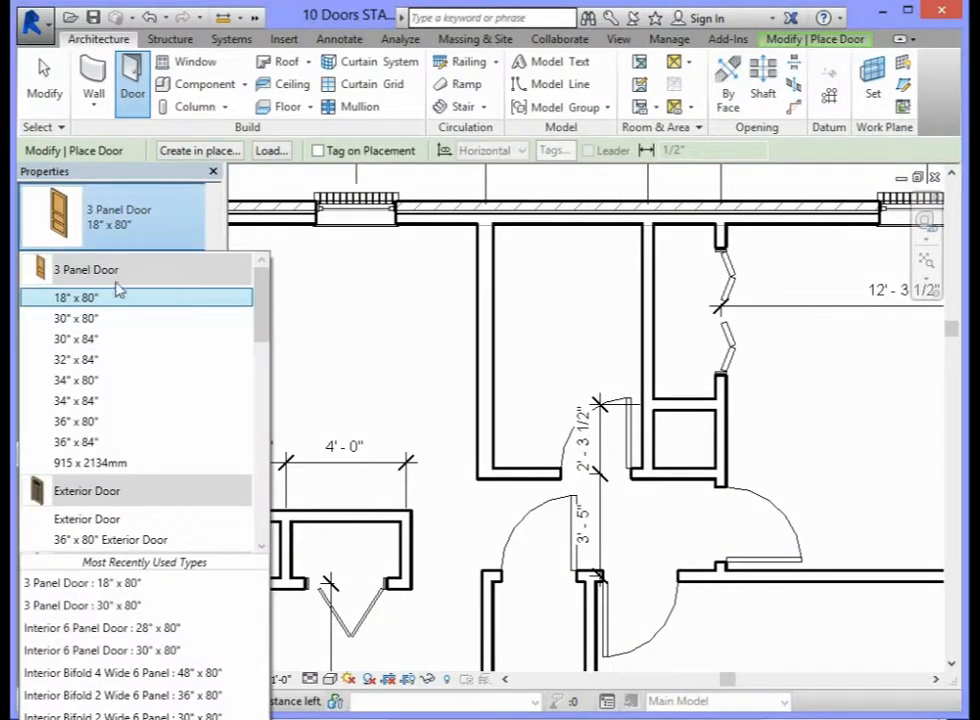
click(90, 299)
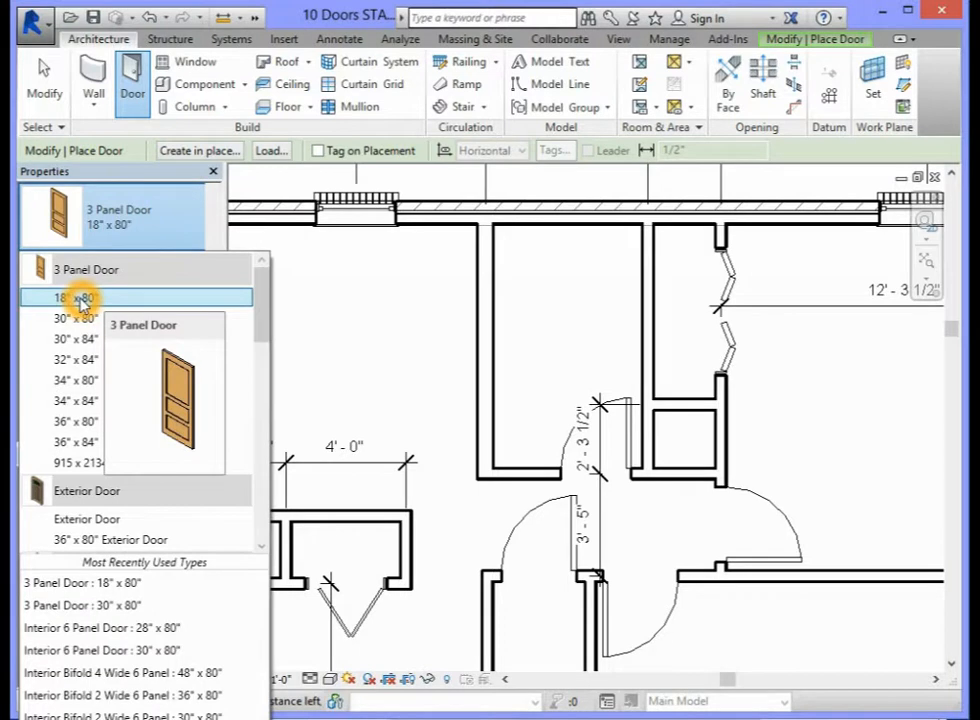
click(82, 302)
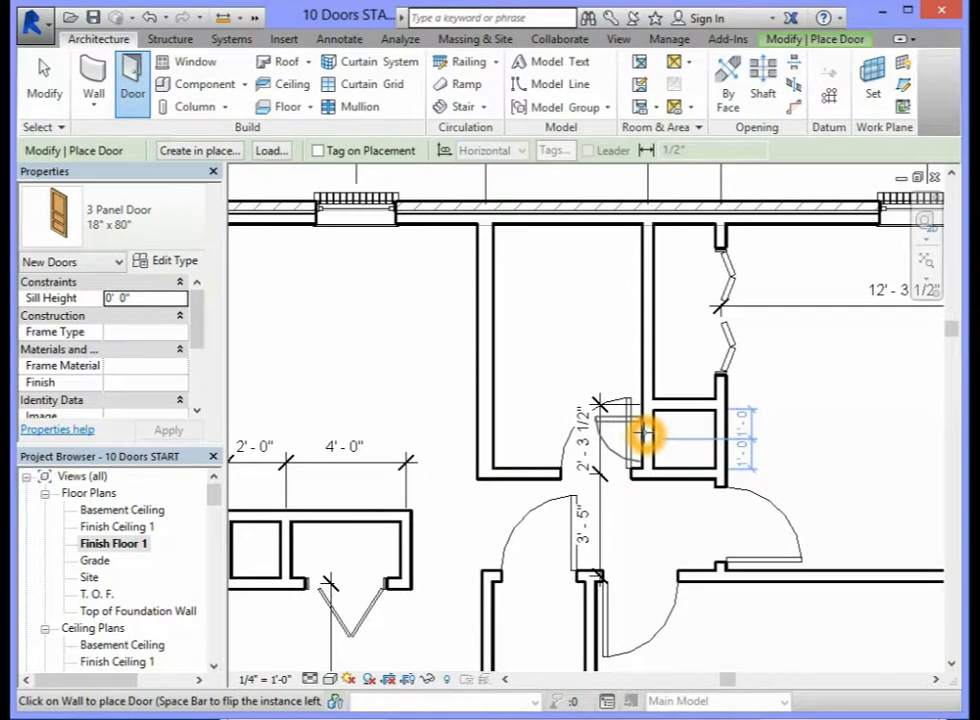
click(641, 435)
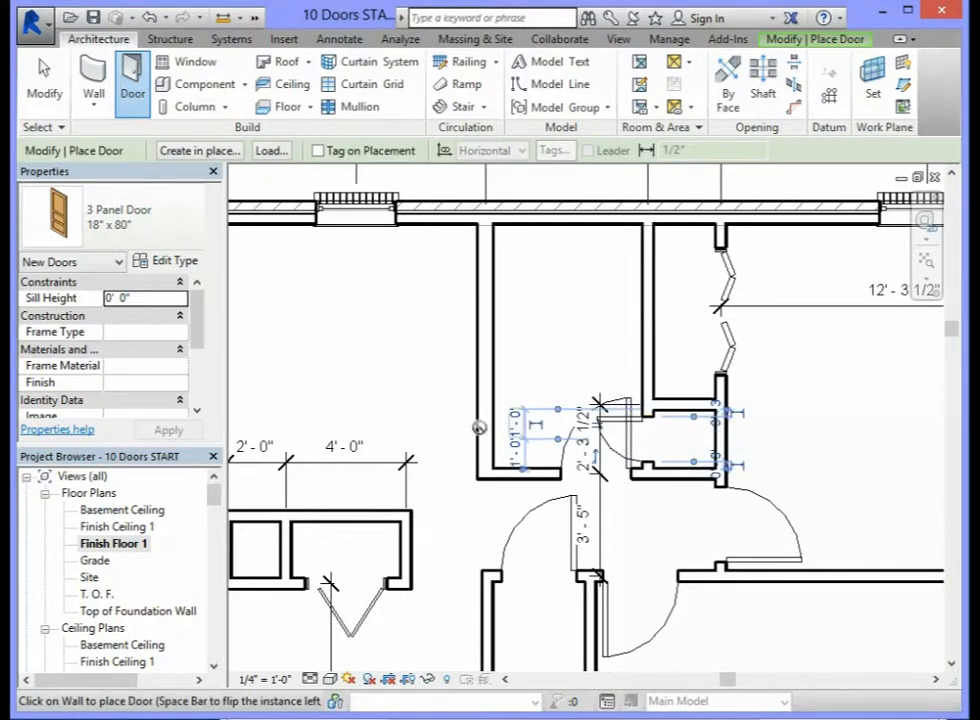
click(50, 88)
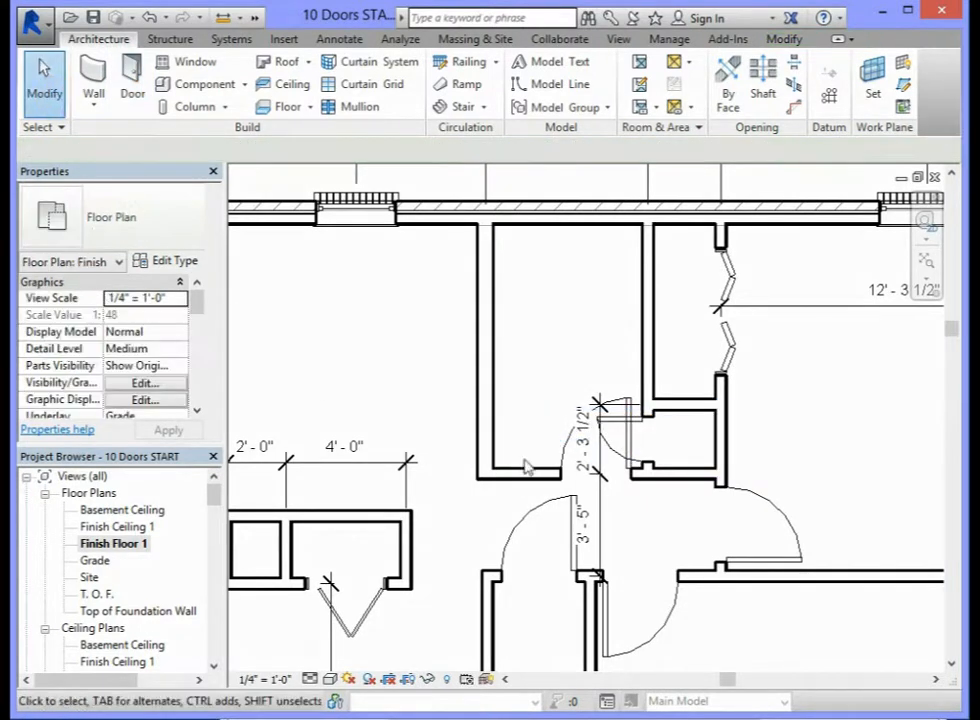
- Flip the hand of the small closet's 18" x 80" door so it hinges at the lower end of its opening
click(607, 432)
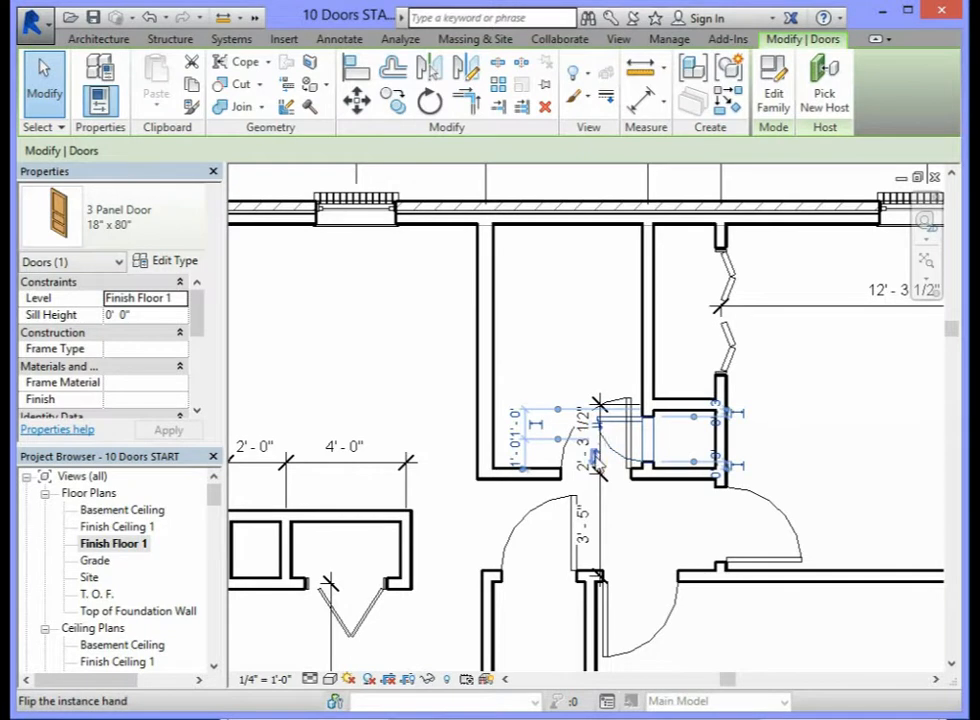
click(598, 461)
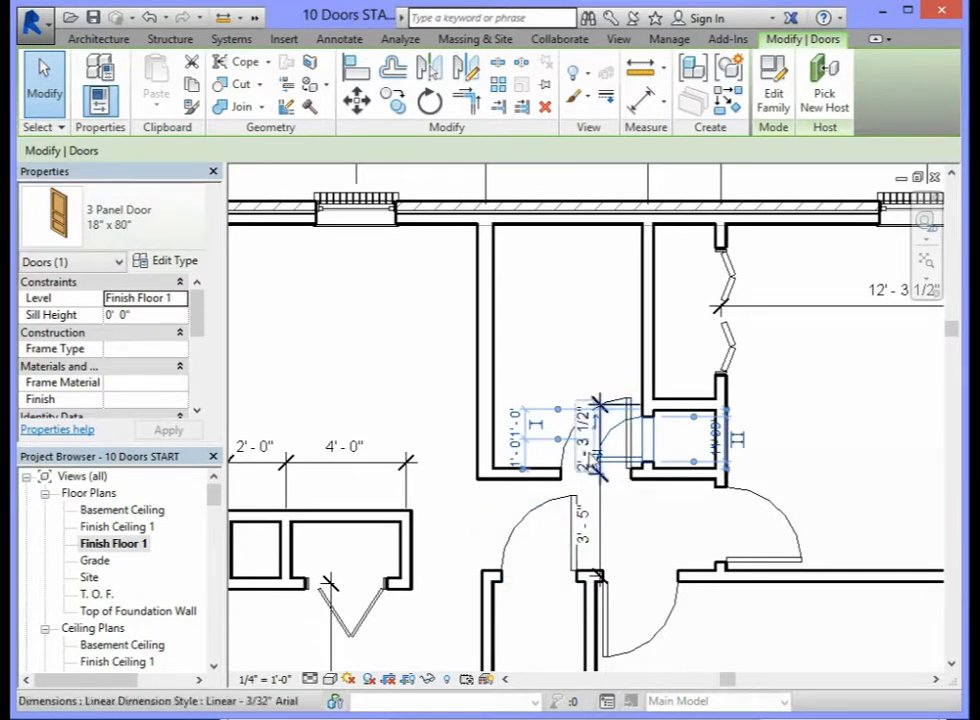
click(592, 455)
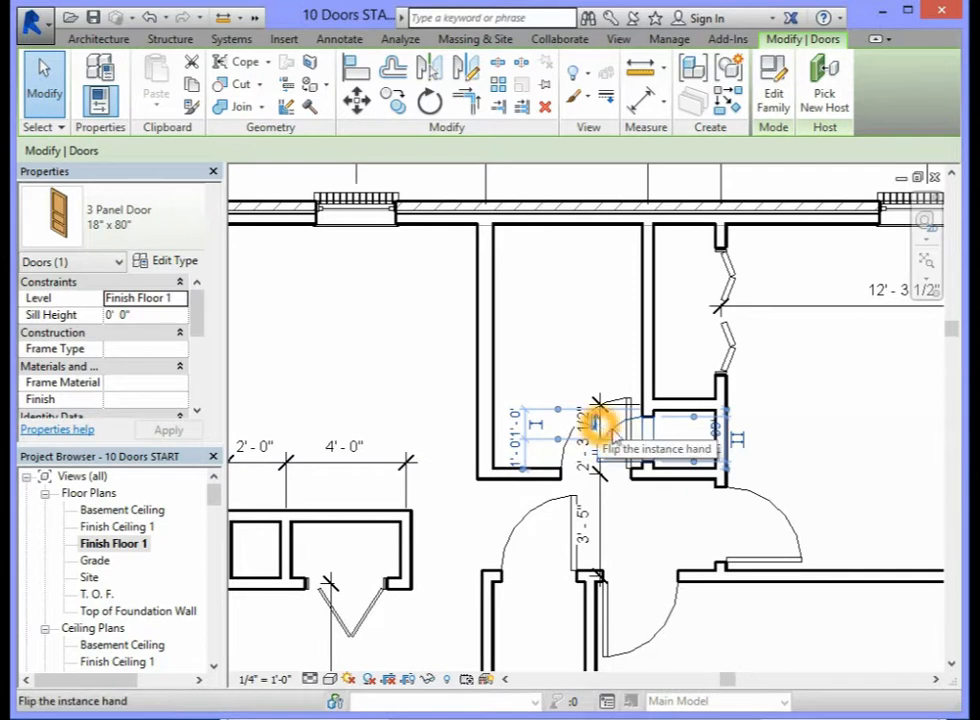
click(597, 425)
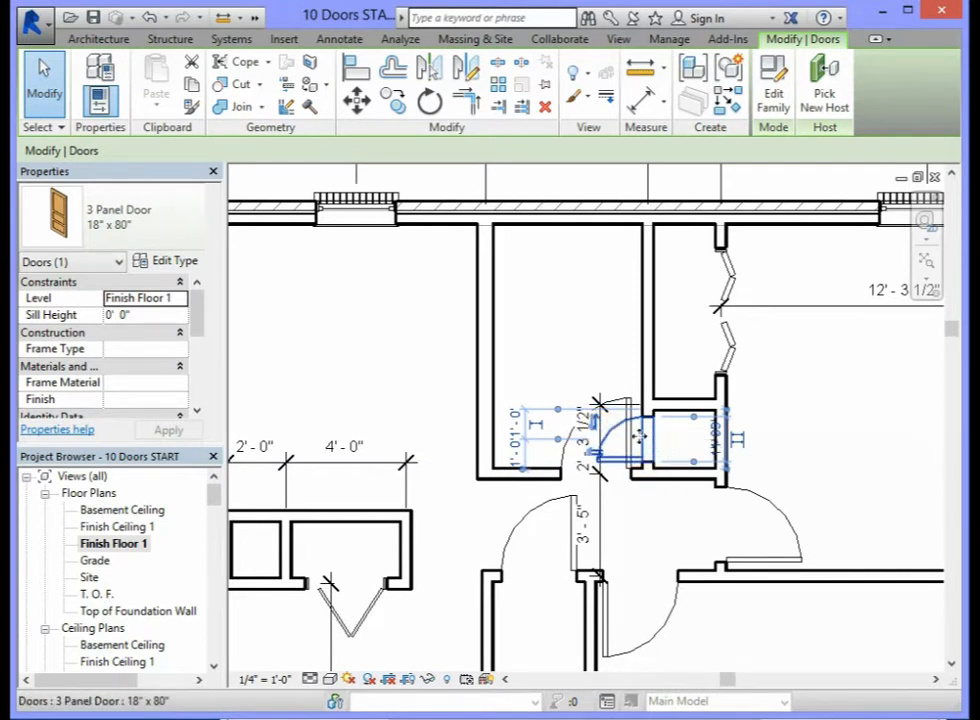
click(538, 414)
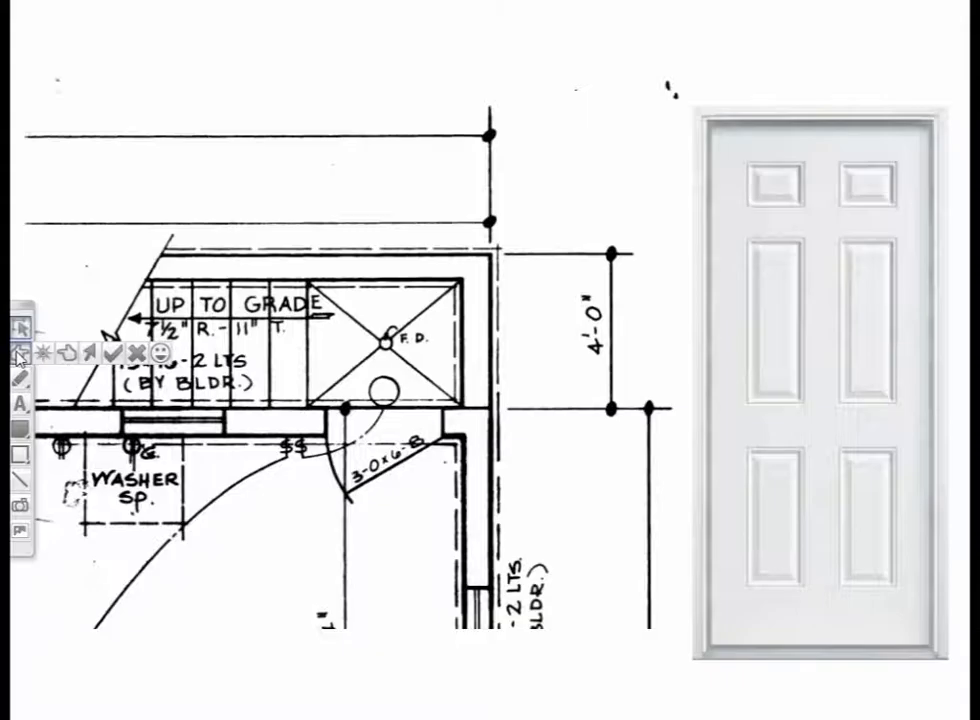
- Open the T. O. F. floor plan
click(87, 353)
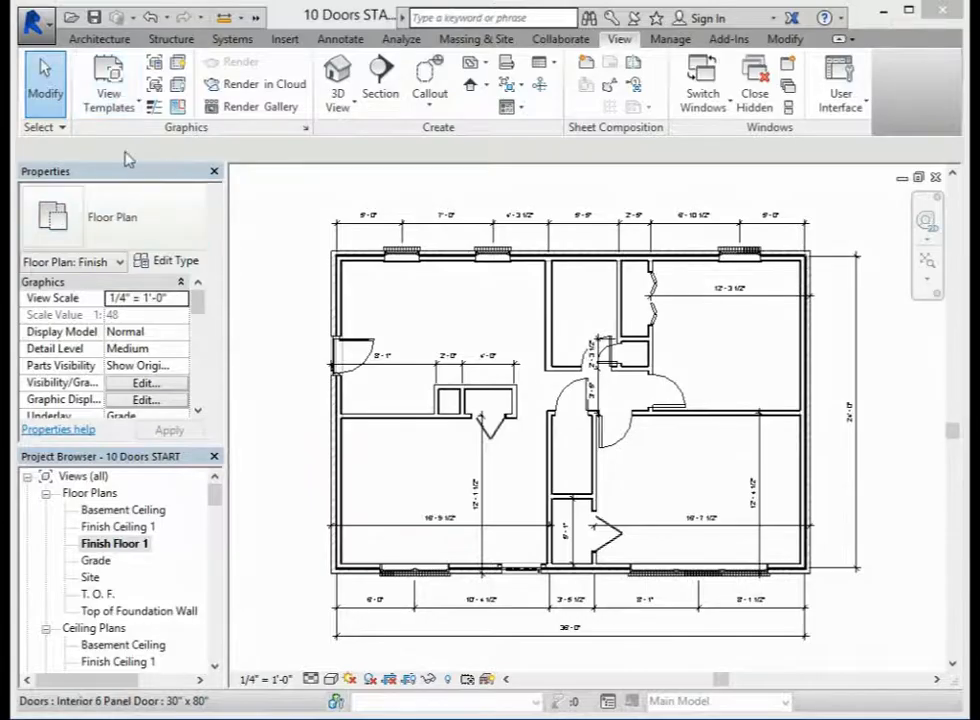
click(257, 332)
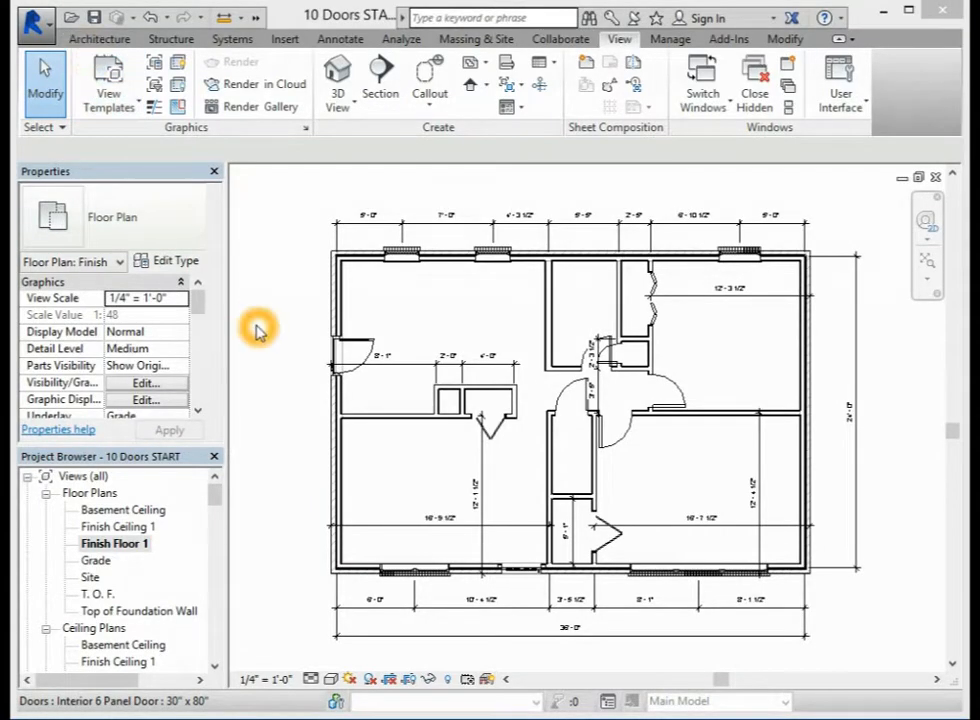
click(131, 524)
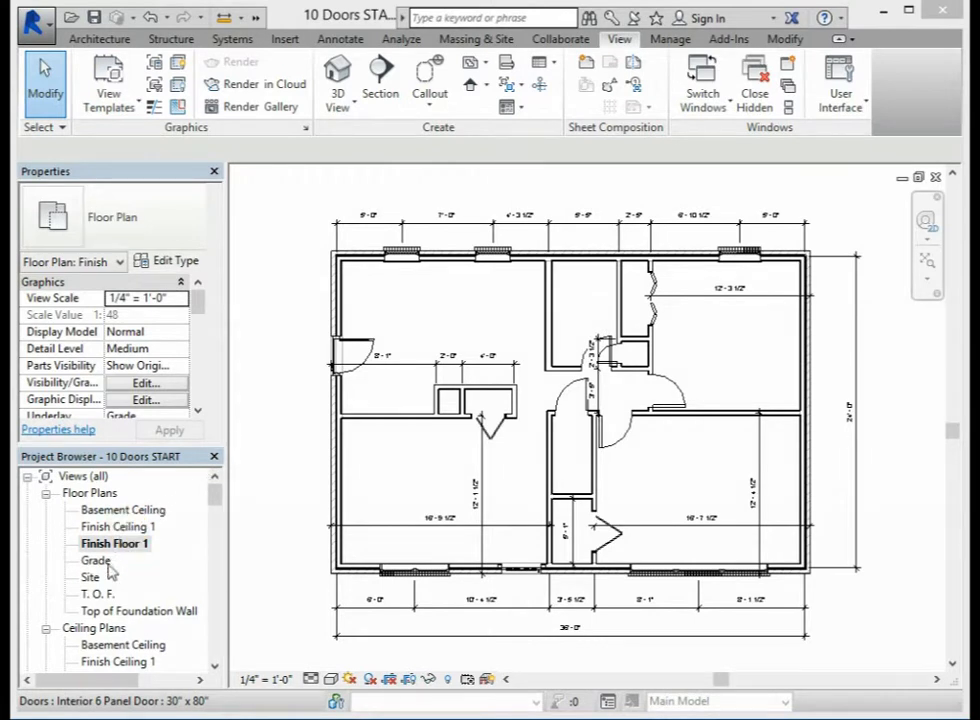
click(97, 595)
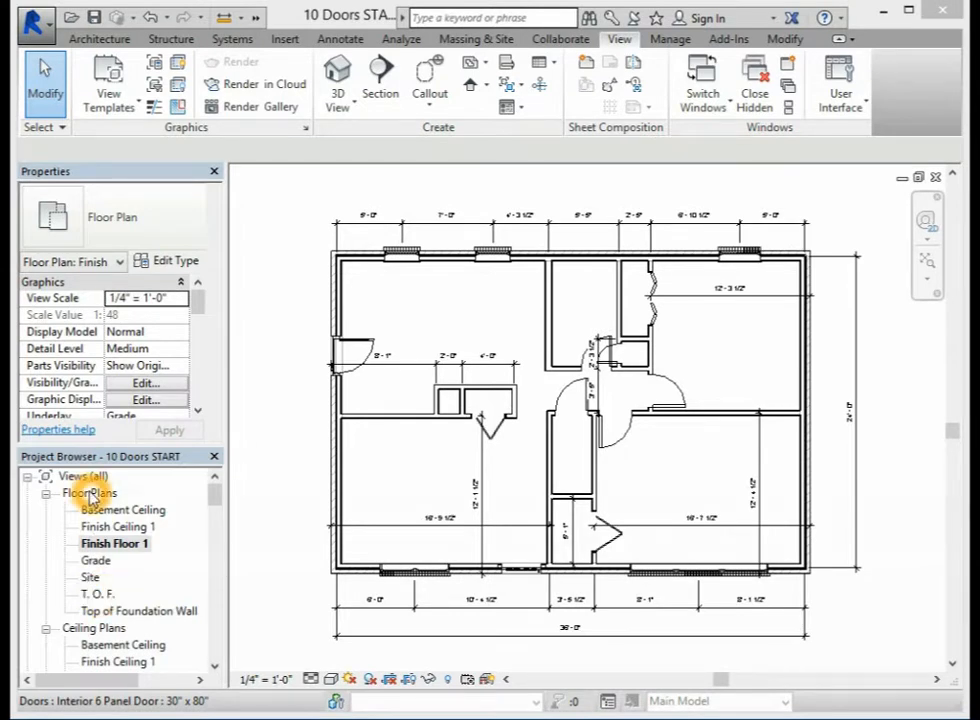
double_click(97, 594)
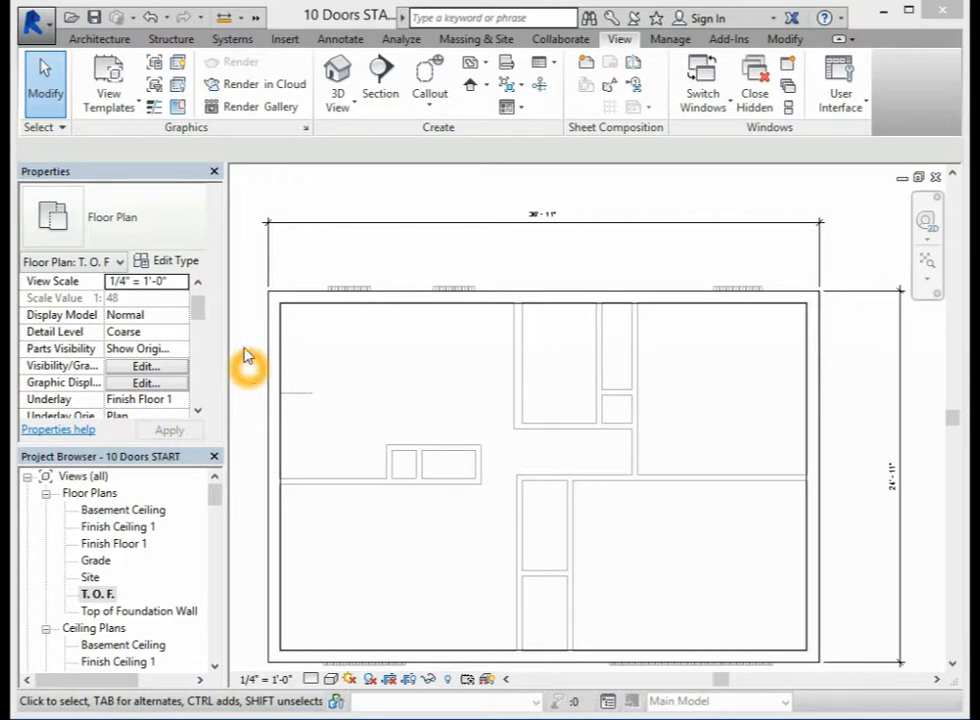
- Start placing a door and choose the 36" x 80" Exterior Door type
click(100, 42)
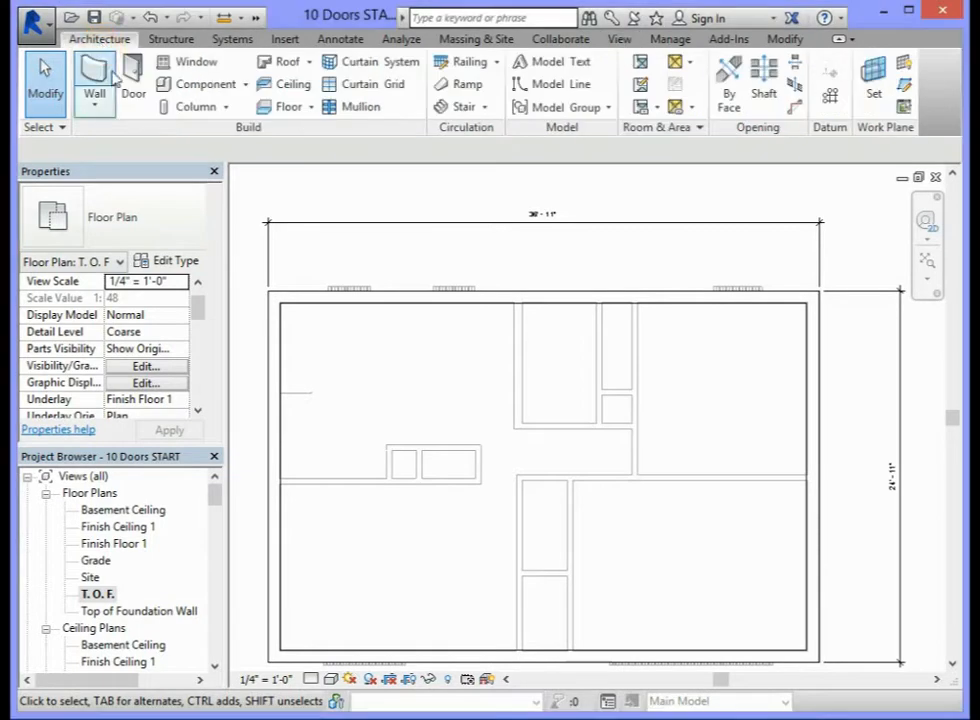
click(250, 131)
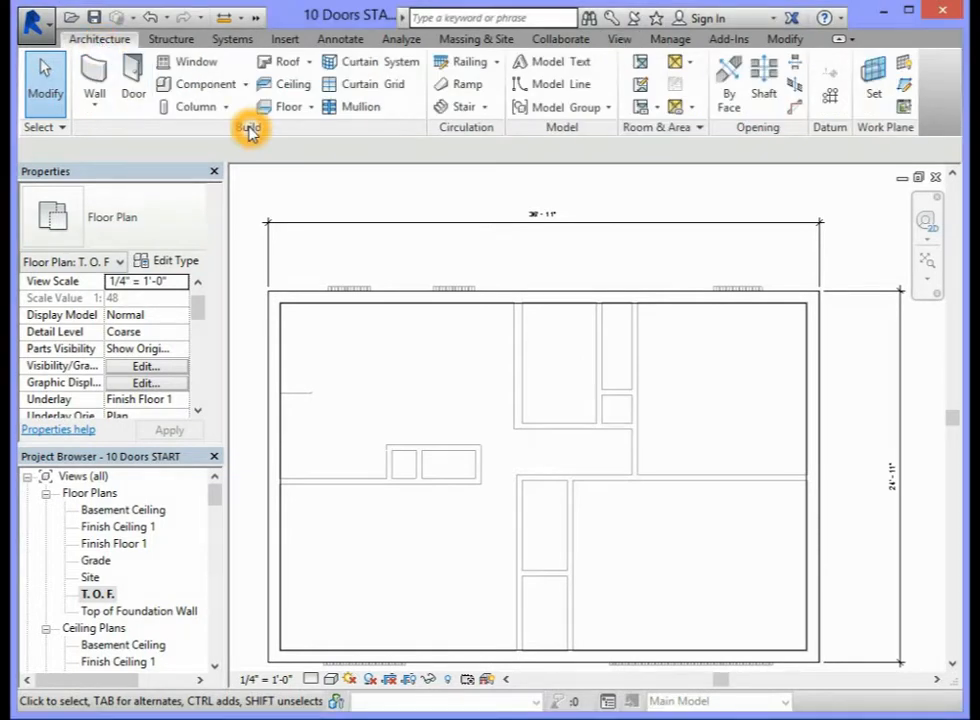
click(129, 75)
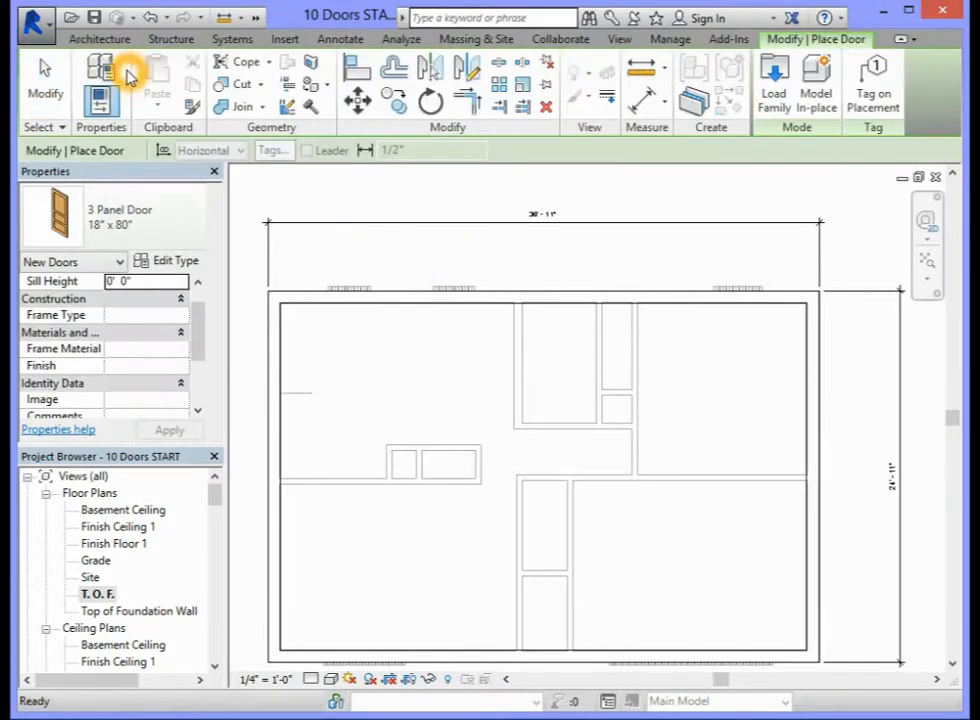
click(185, 220)
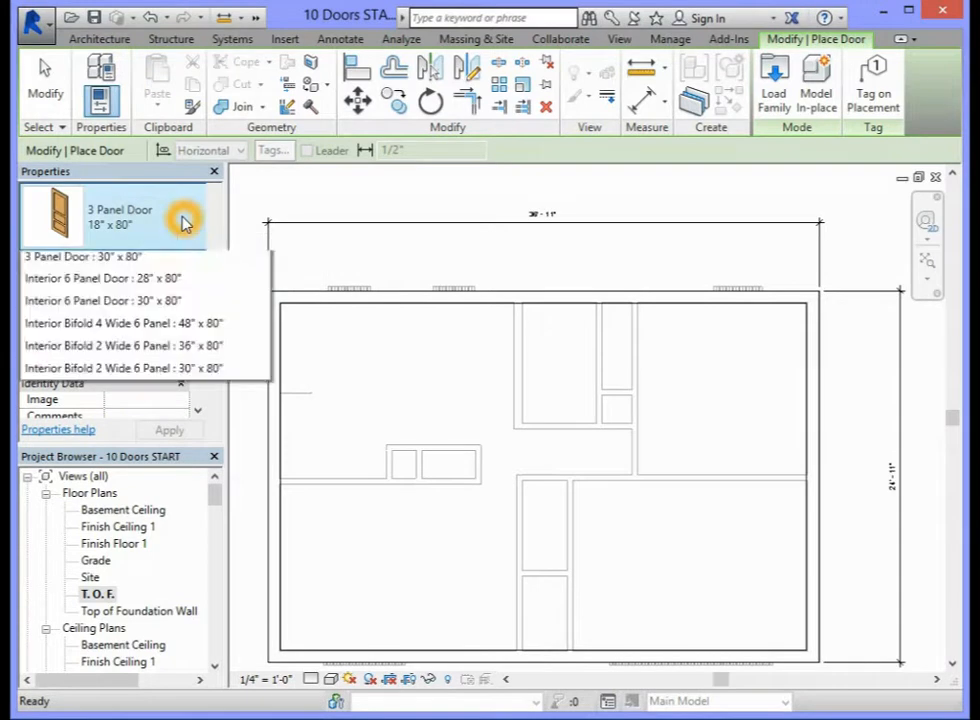
drag(260, 300, 253, 350)
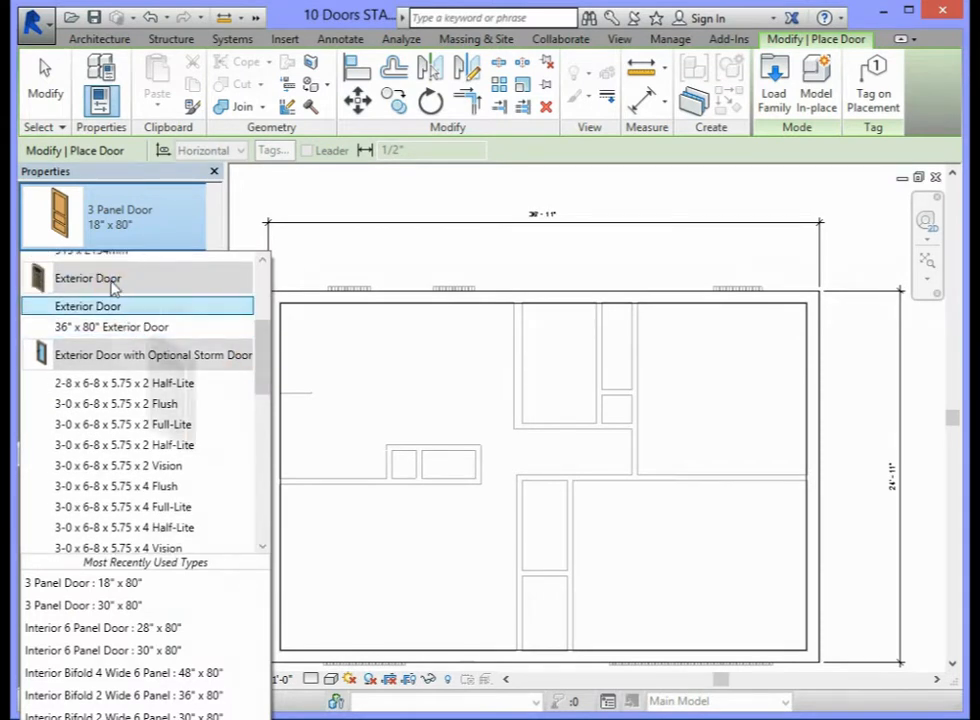
mouse_move(113, 288)
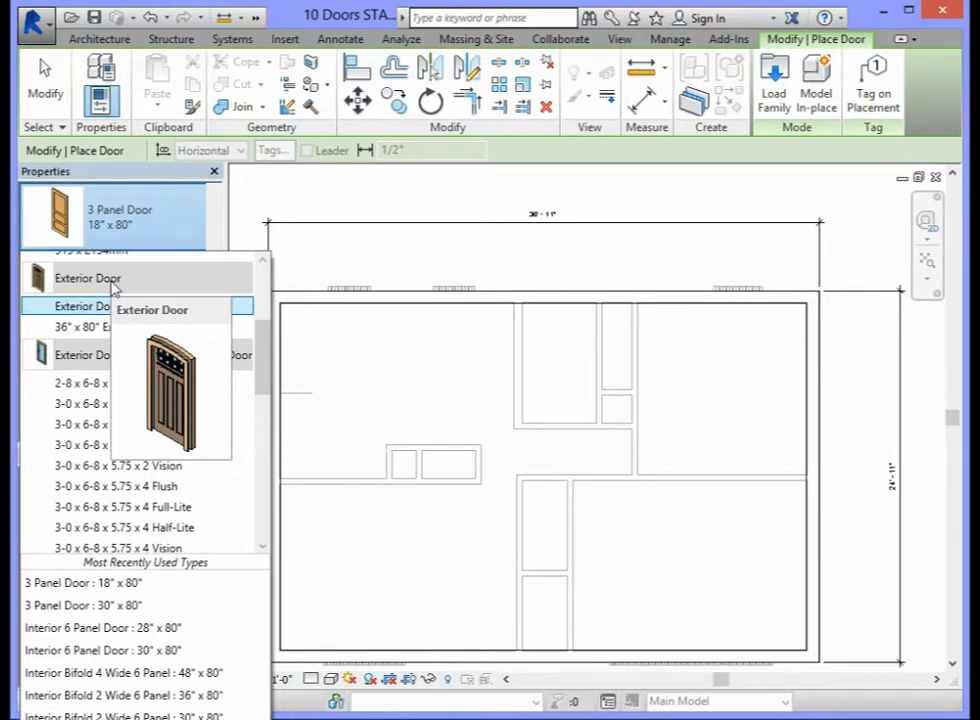
mouse_move(91, 330)
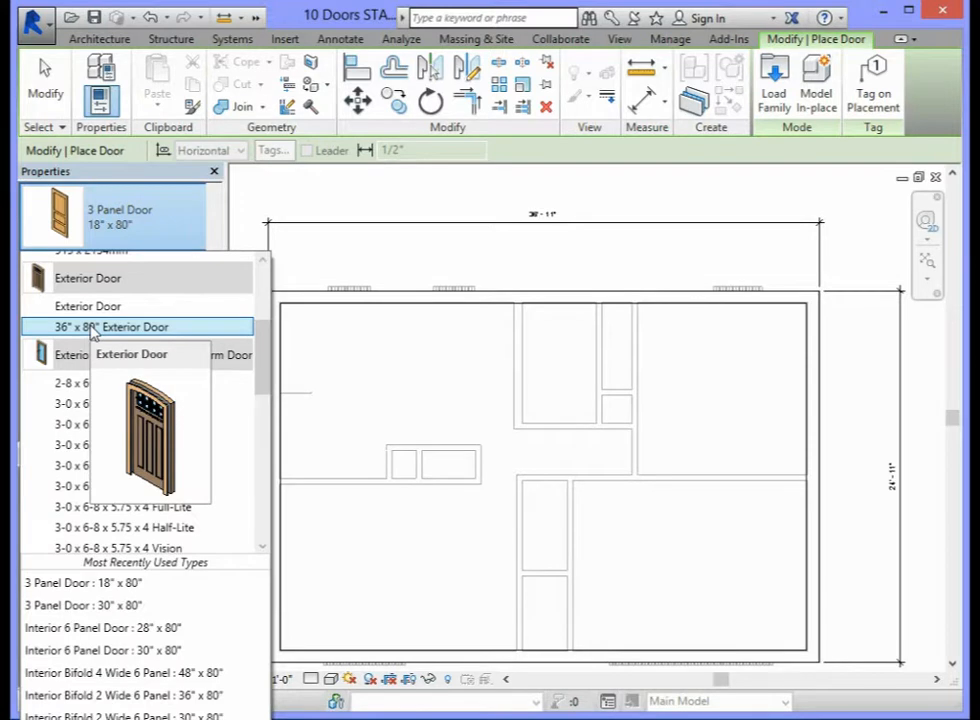
click(93, 329)
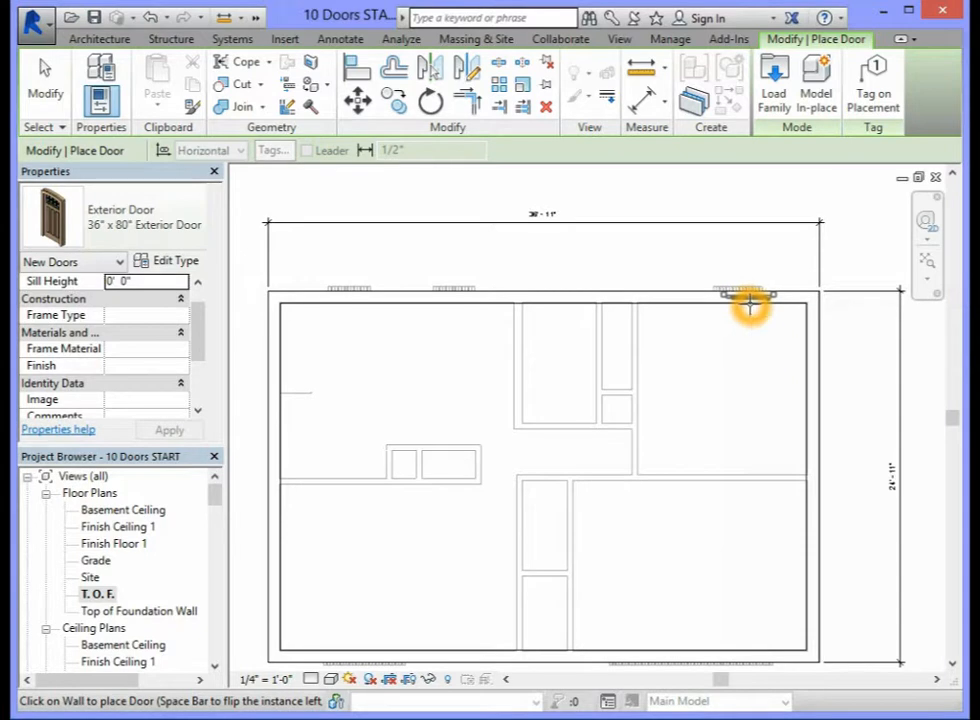
- Place the exterior door in the upper foundation wall near its right corner and flip the door's facing
click(755, 302)
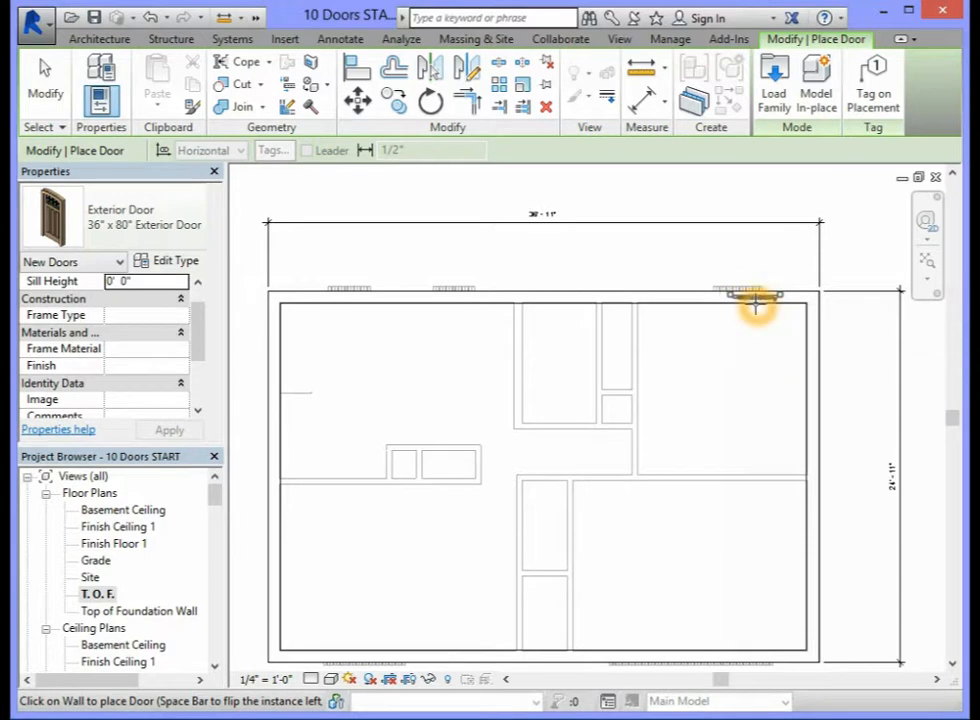
click(691, 422)
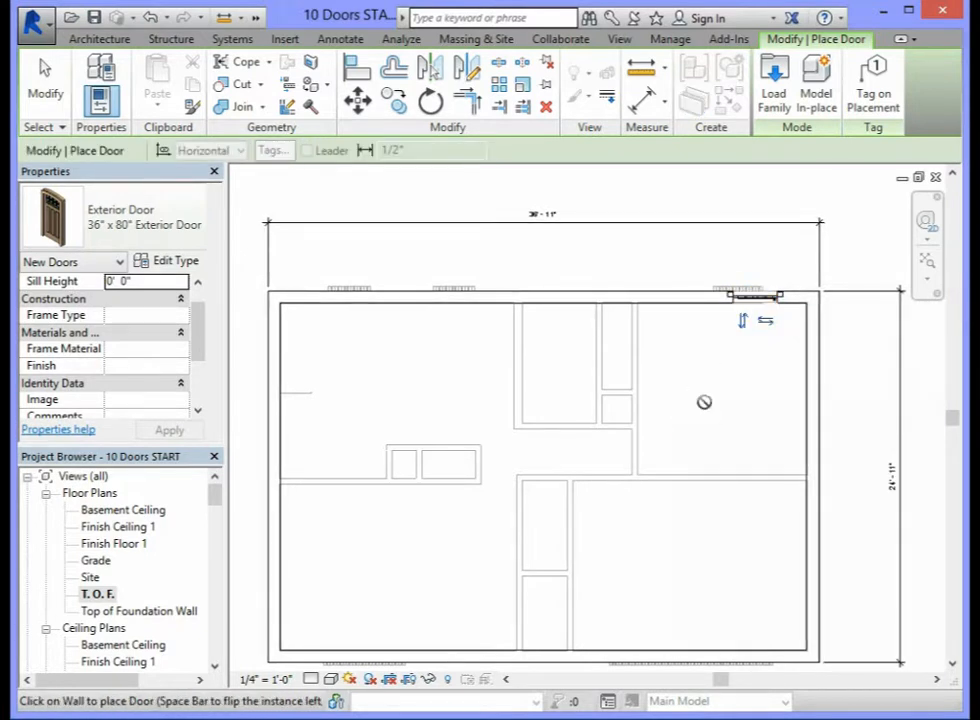
click(740, 326)
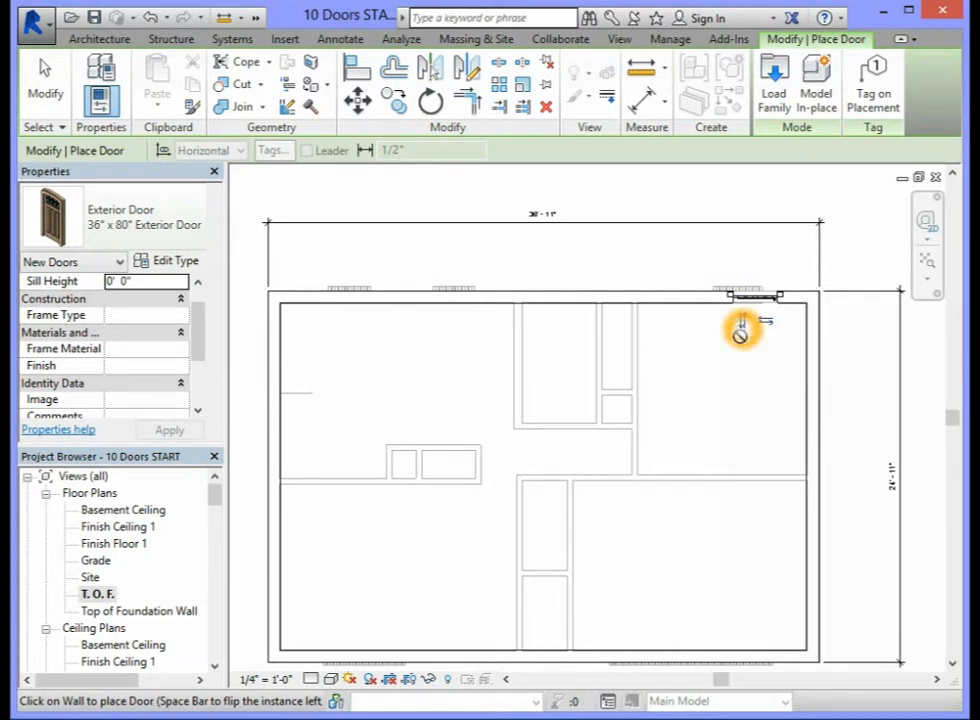
click(741, 324)
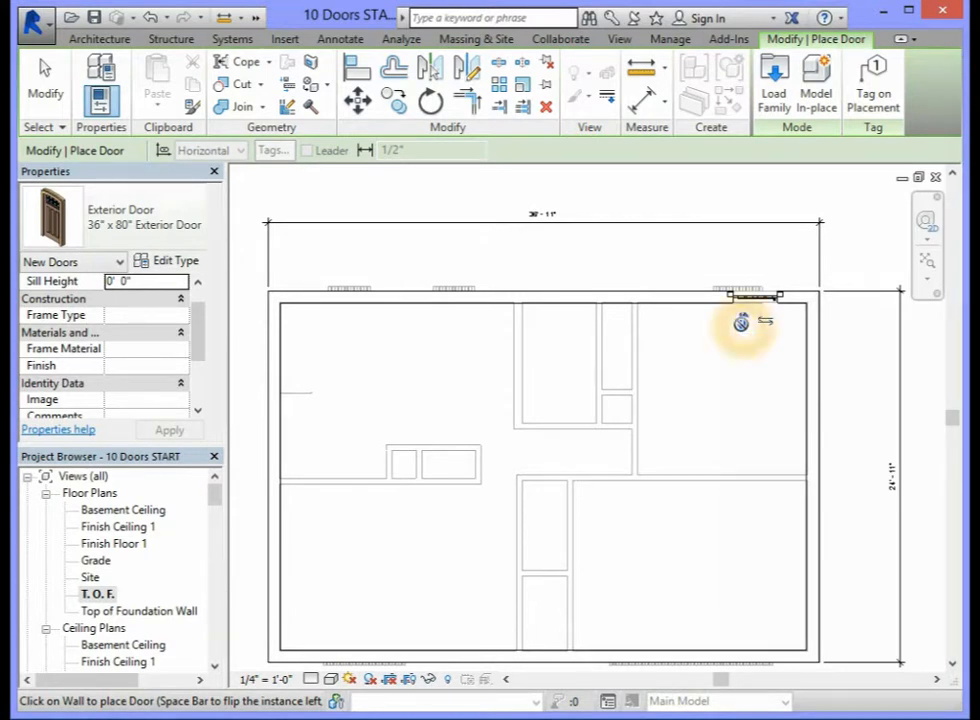
click(741, 323)
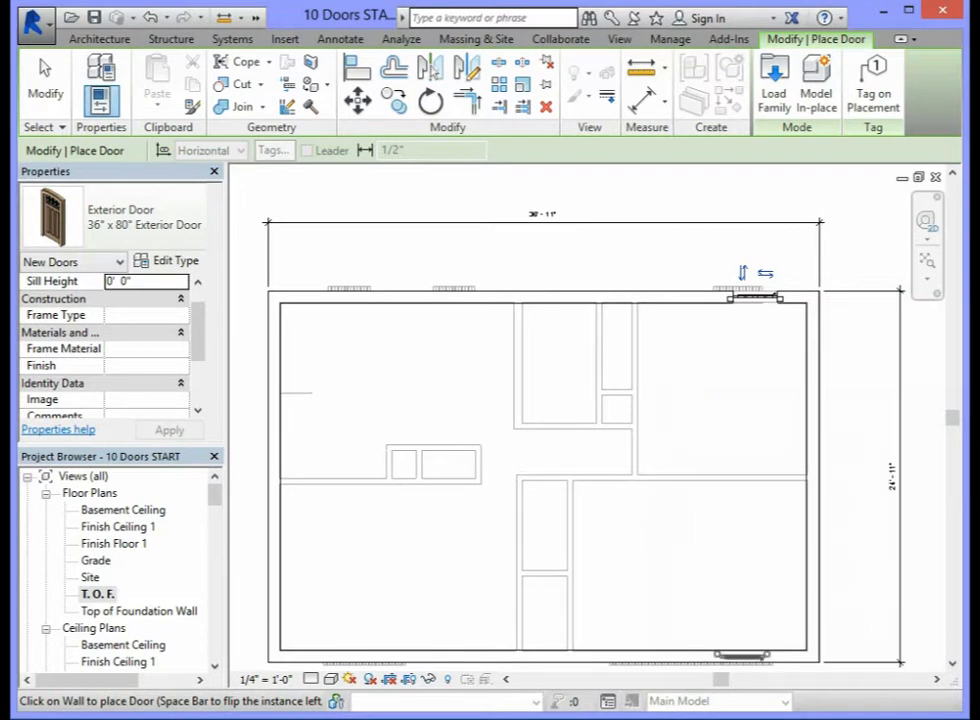
key(Escape)
key(Escape)
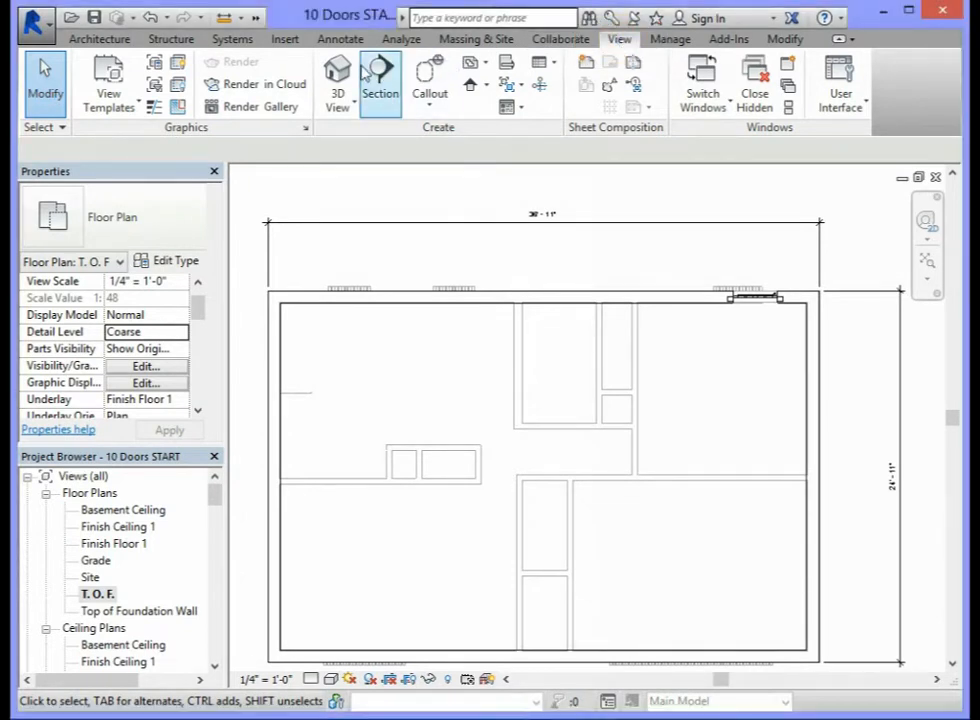
- Open the default 3D view and rotate the house through its corner views to inspect the placed doors from all sides
click(440, 134)
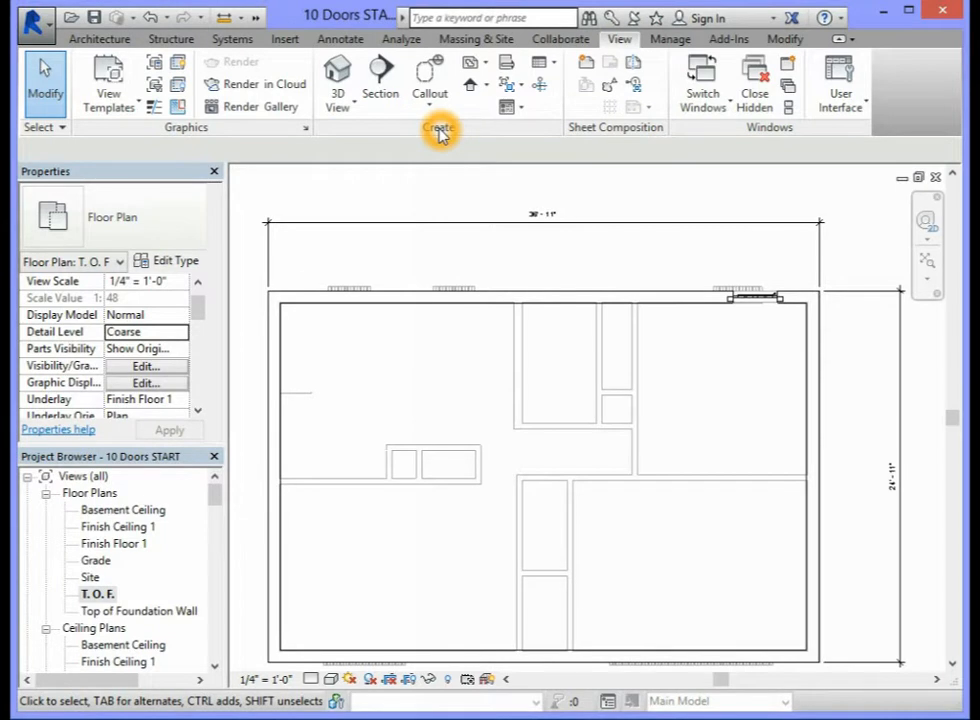
click(335, 82)
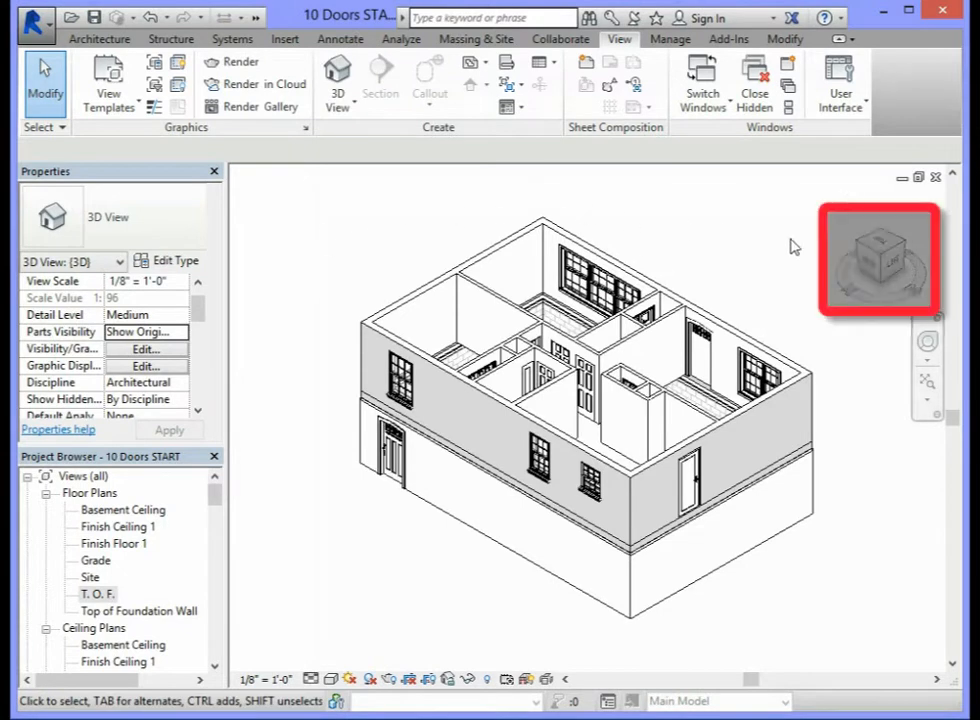
click(862, 248)
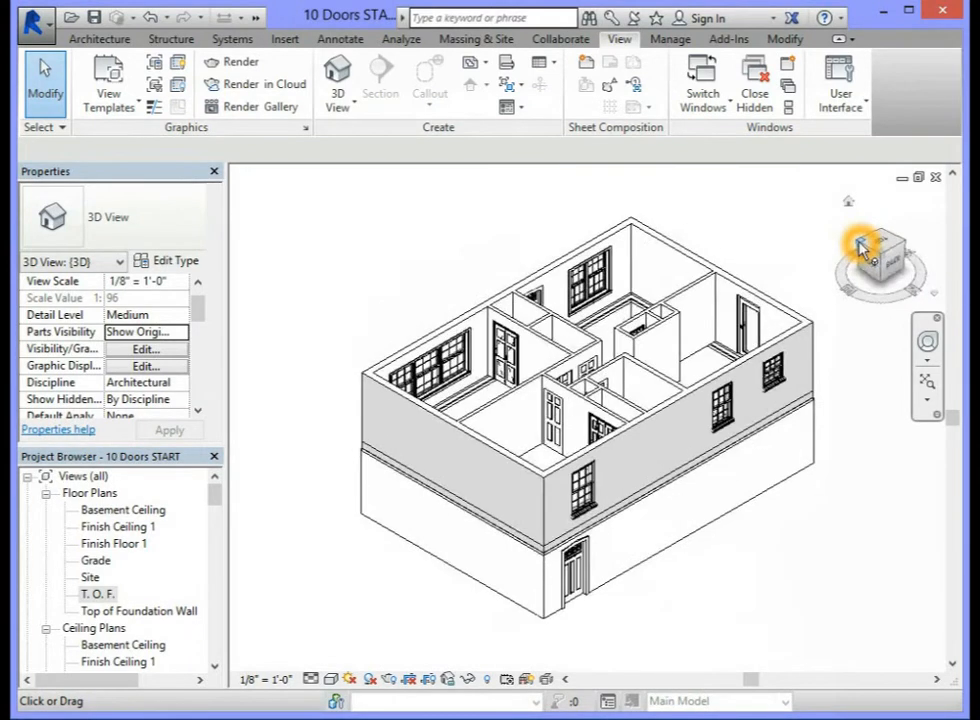
click(862, 248)
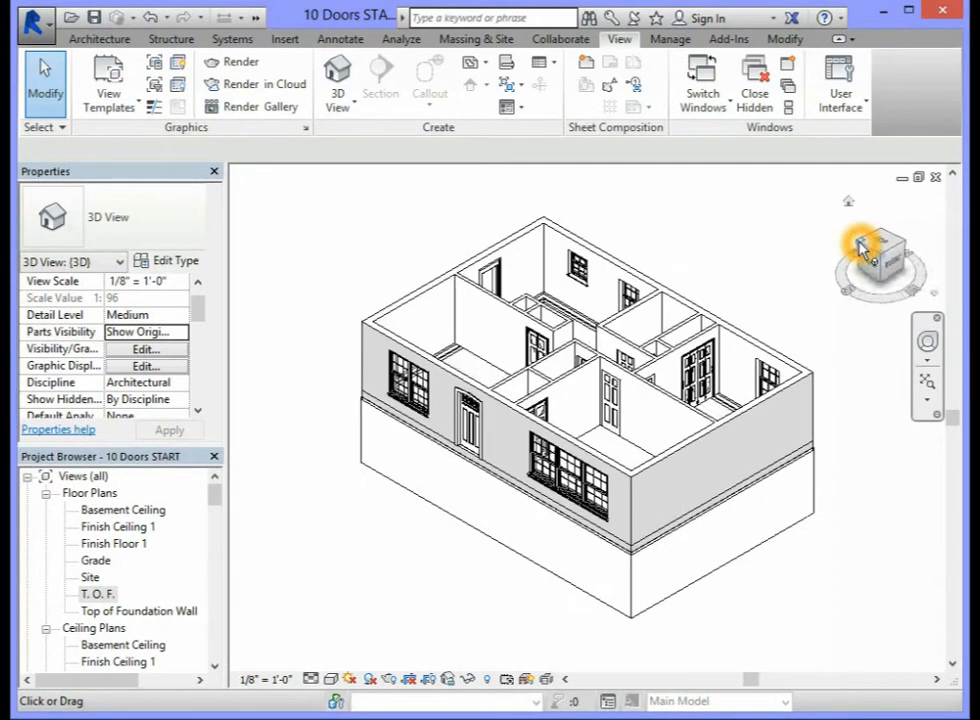
click(862, 248)
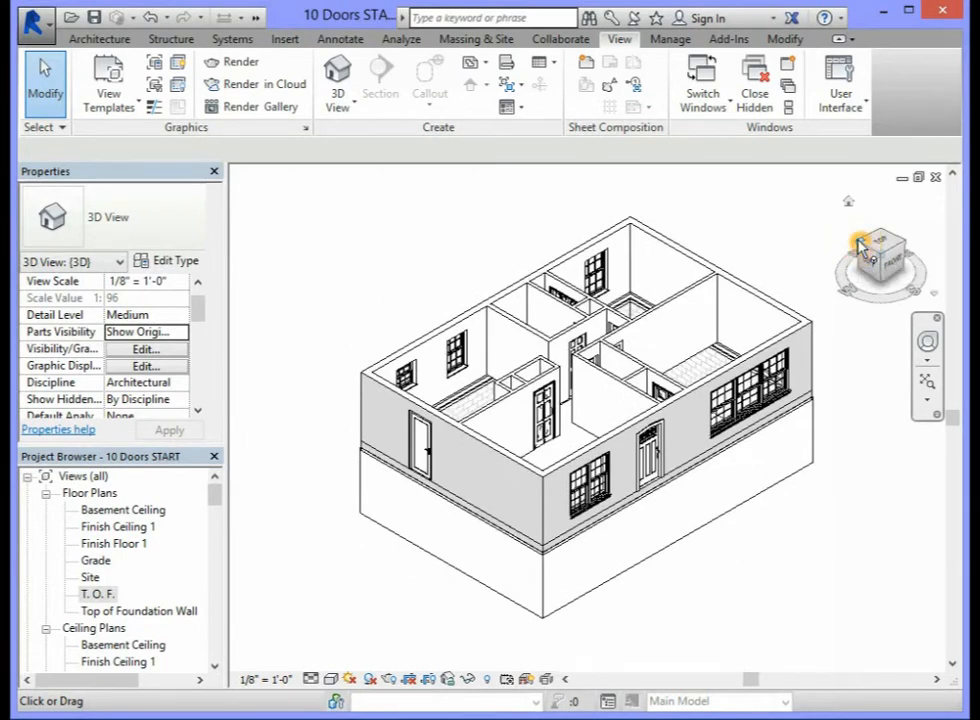
click(862, 248)
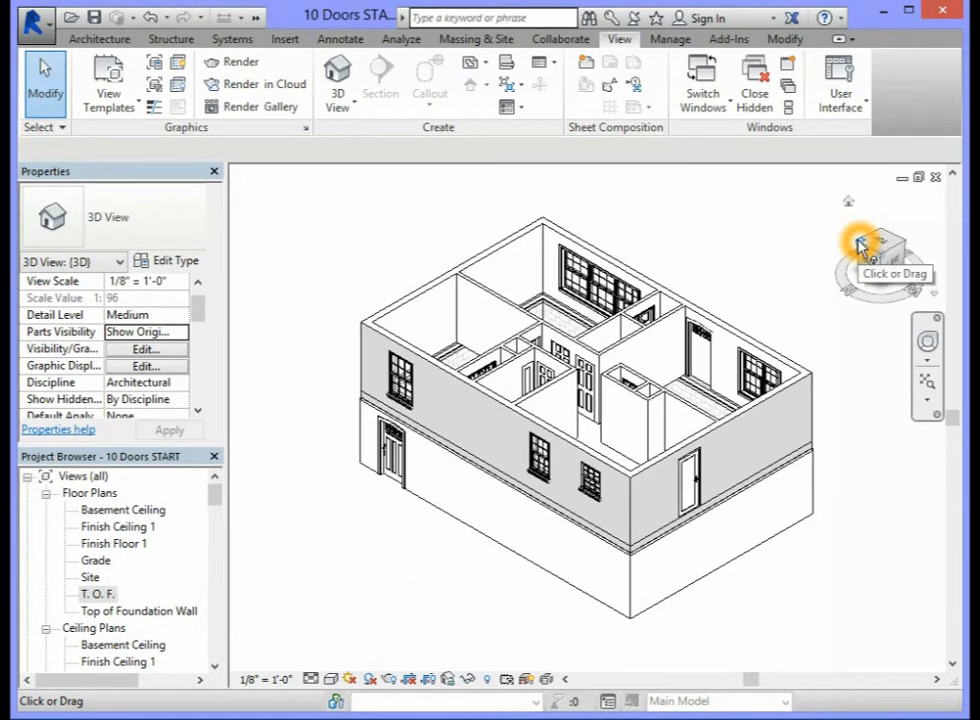
click(862, 248)
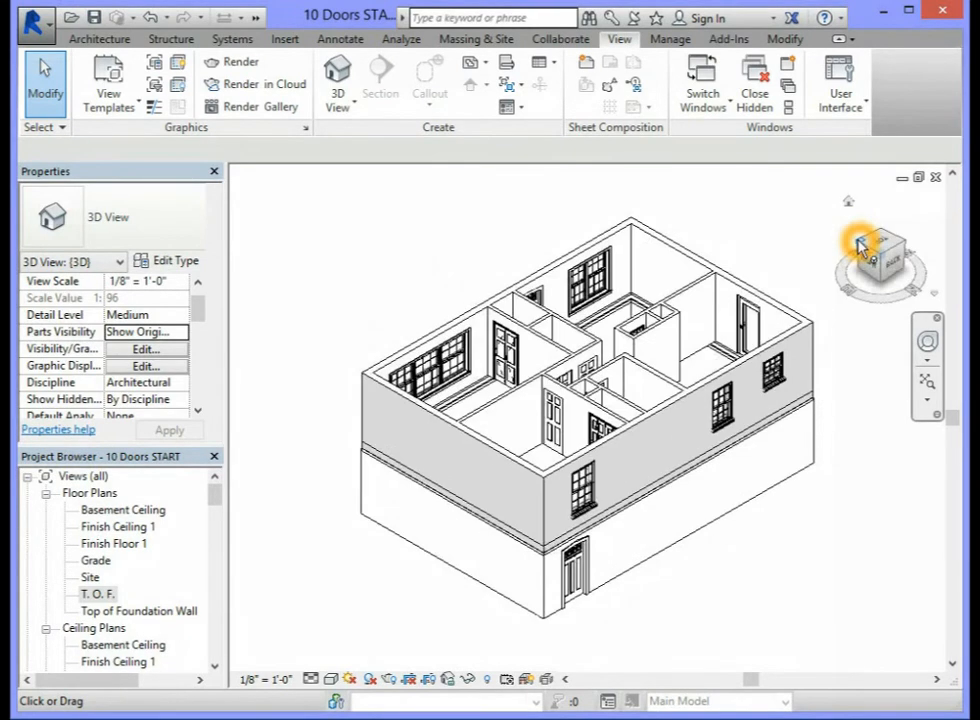
click(862, 248)
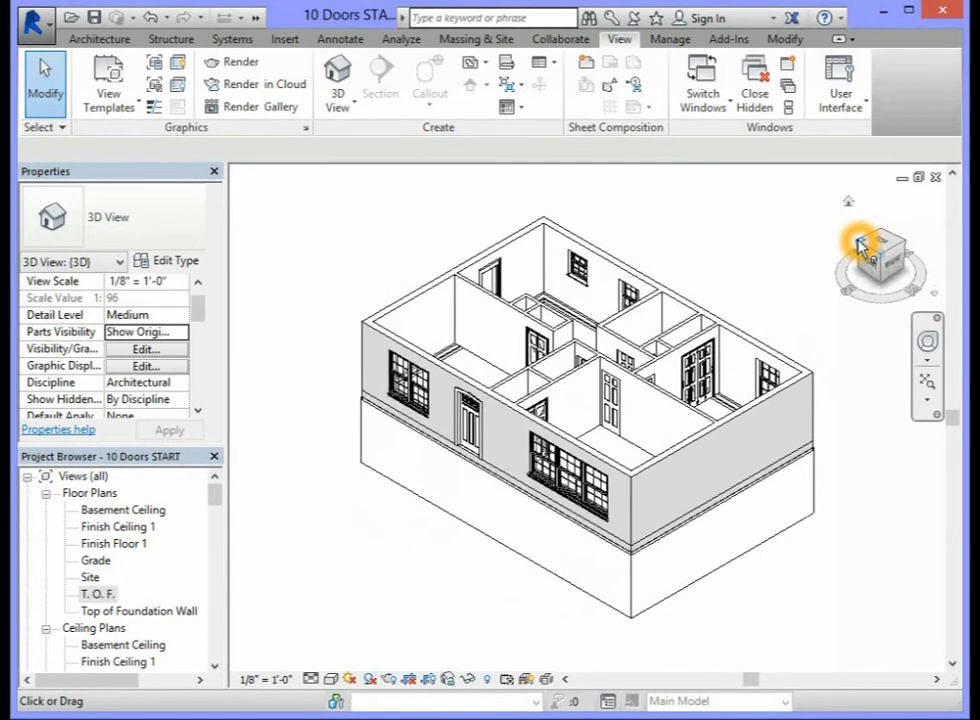
click(862, 248)
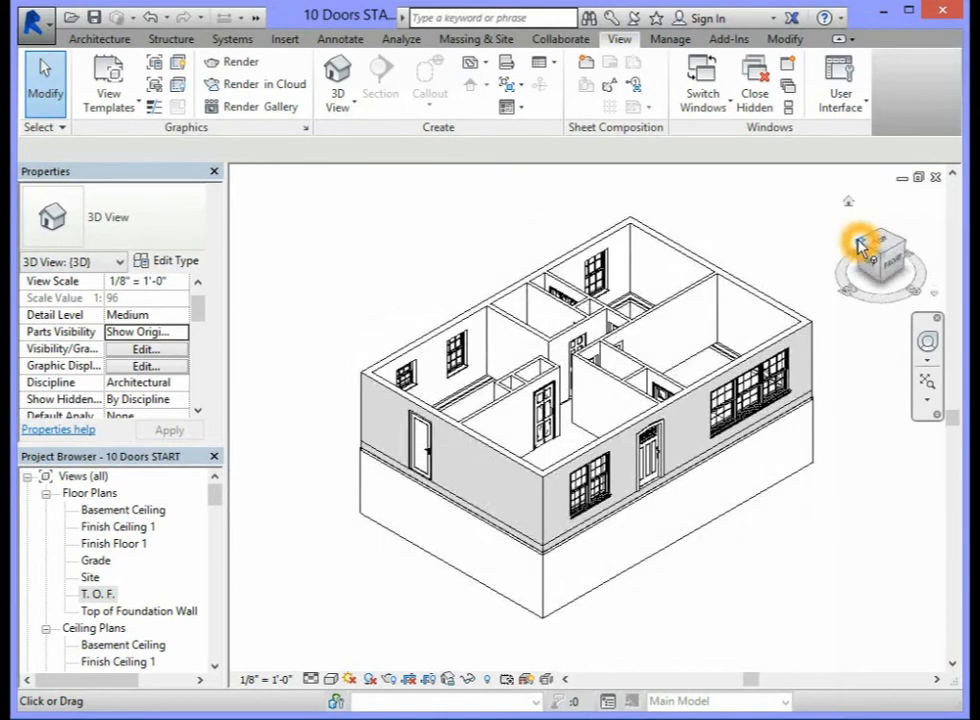